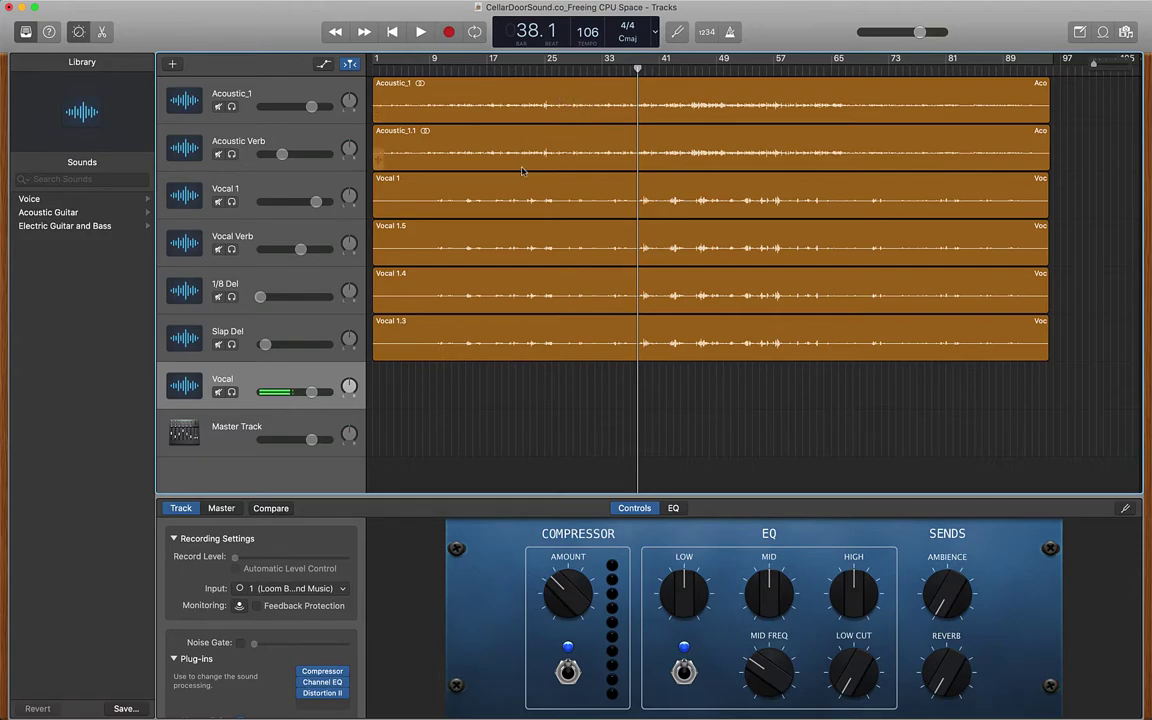
Show and hide the tracks' volume automation, and look through the Vocal Verb, 1/8 Del, Slap Del and Vocal tracks.
key(a)
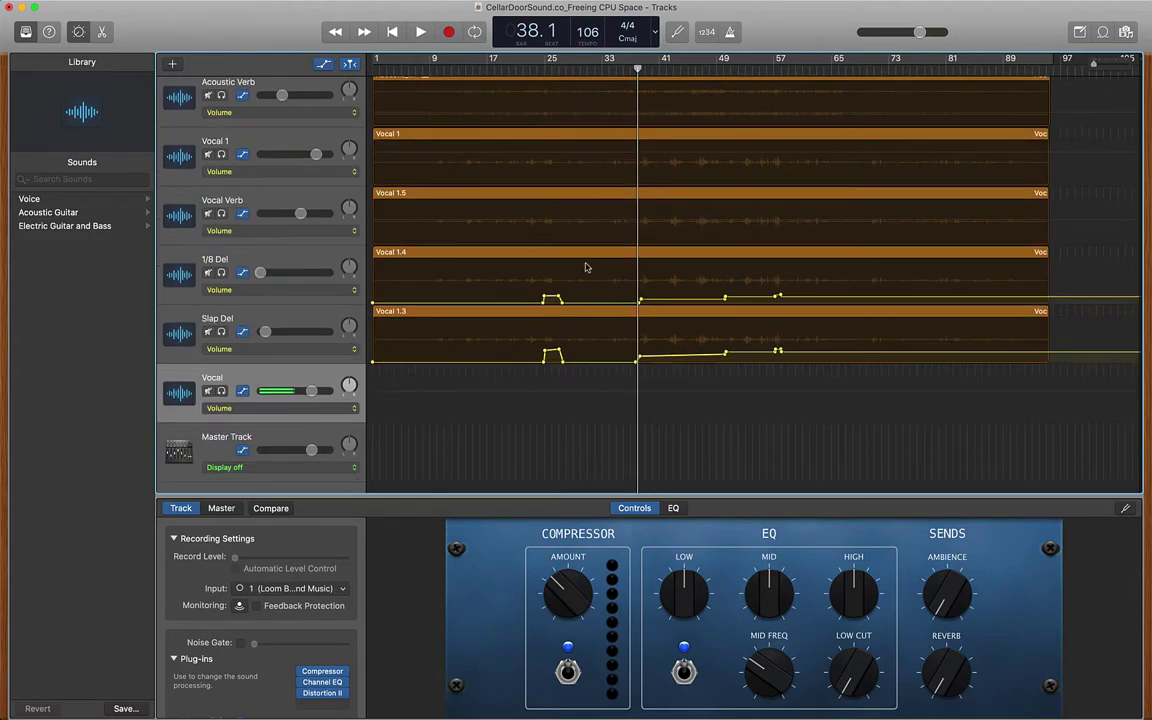
key(a)
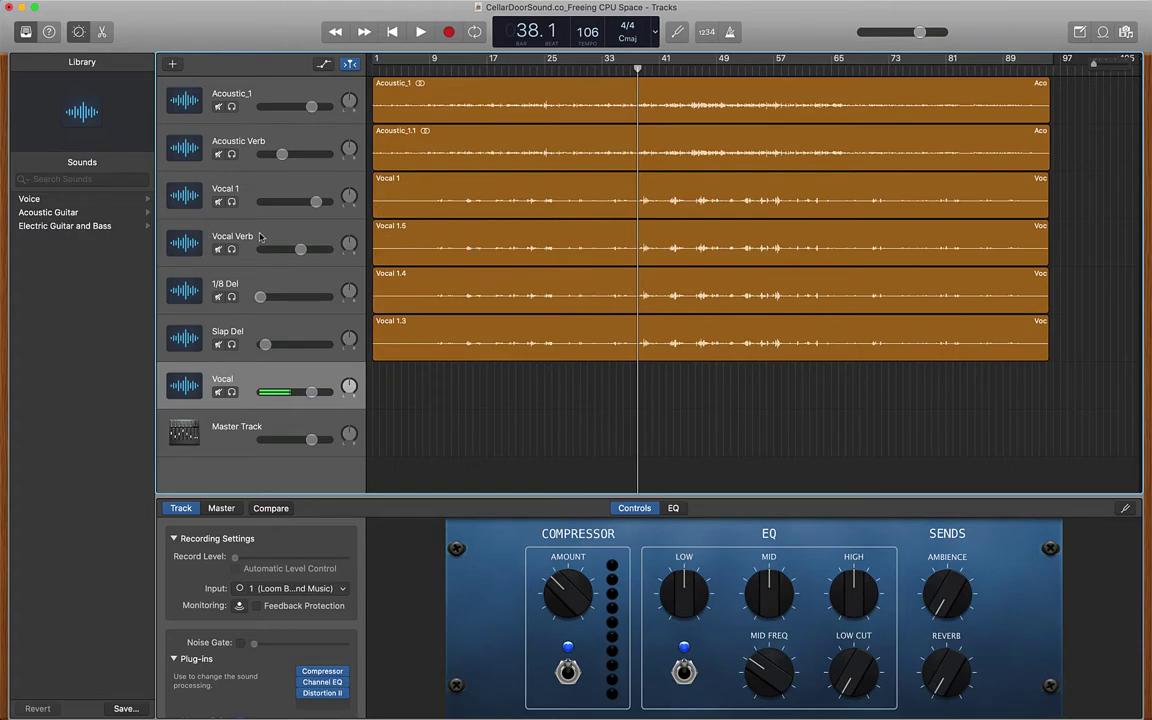
click(228, 232)
click(254, 283)
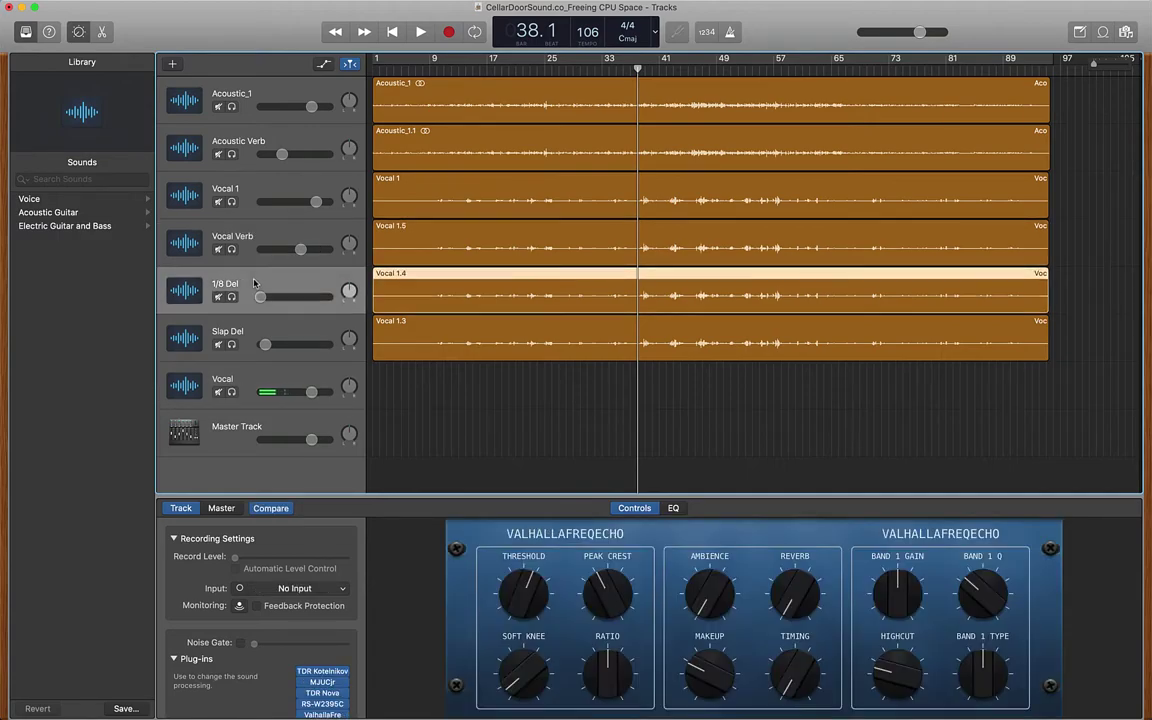
click(248, 330)
click(248, 378)
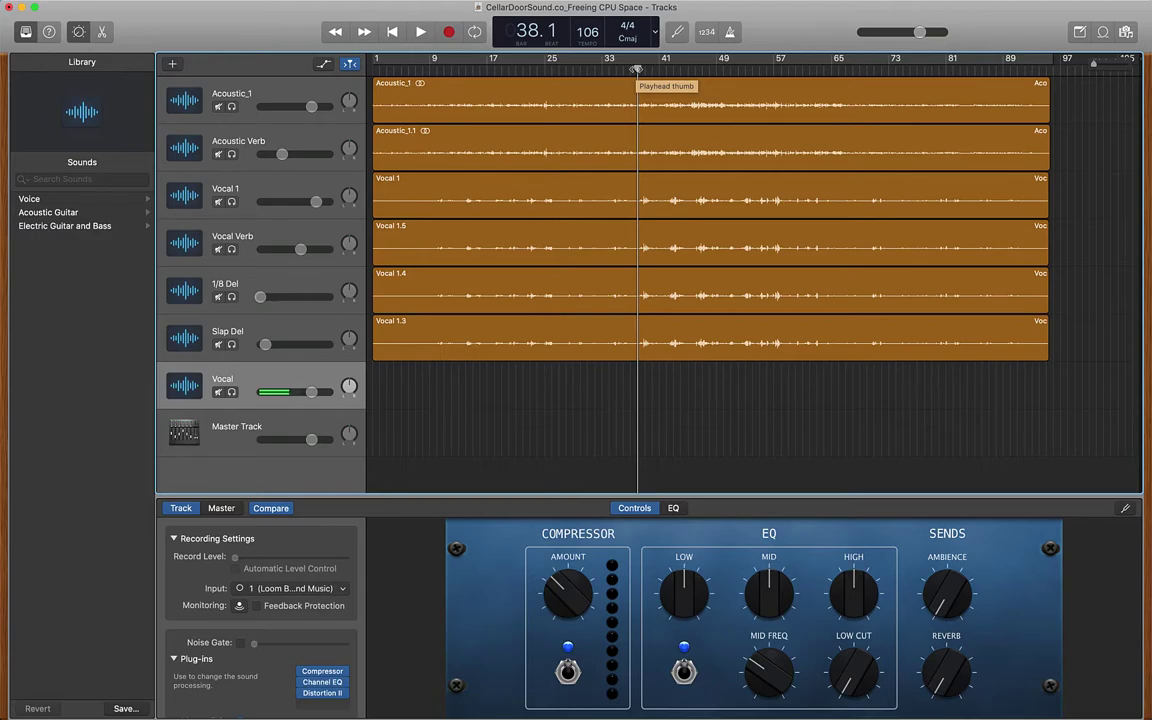
Browse the vocal presets of the Vocal track's Compressor and try Female Pop Vocal and Rock Vocal.
click(399, 247)
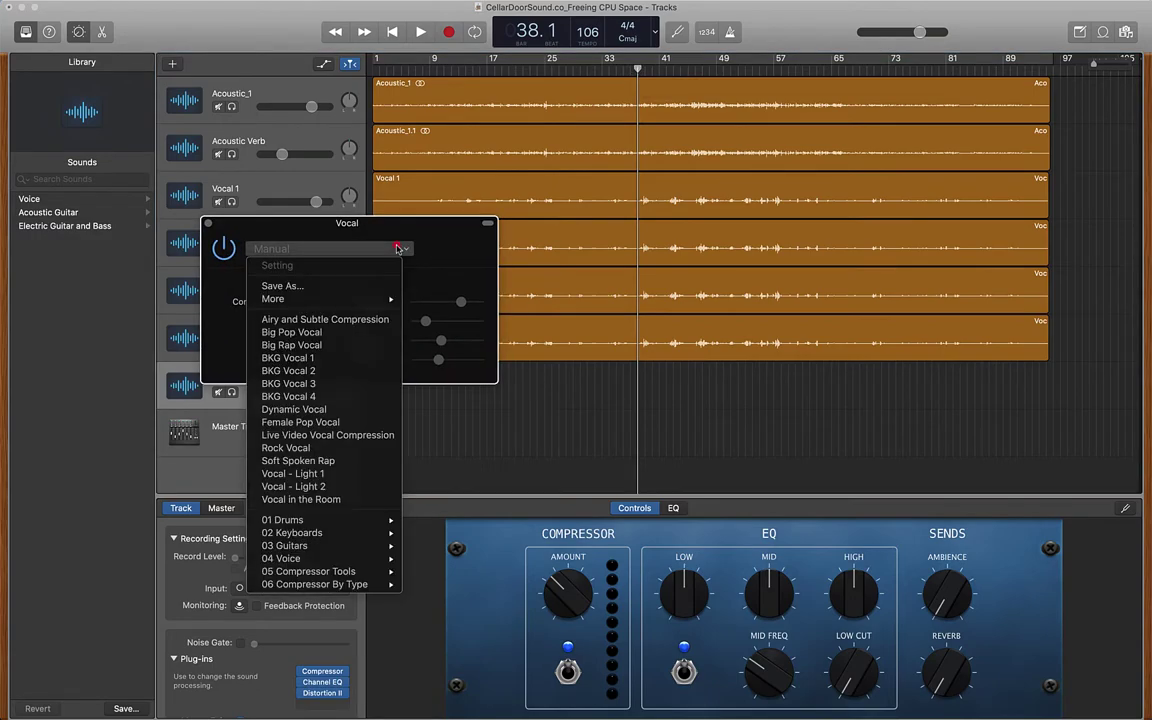
click(373, 210)
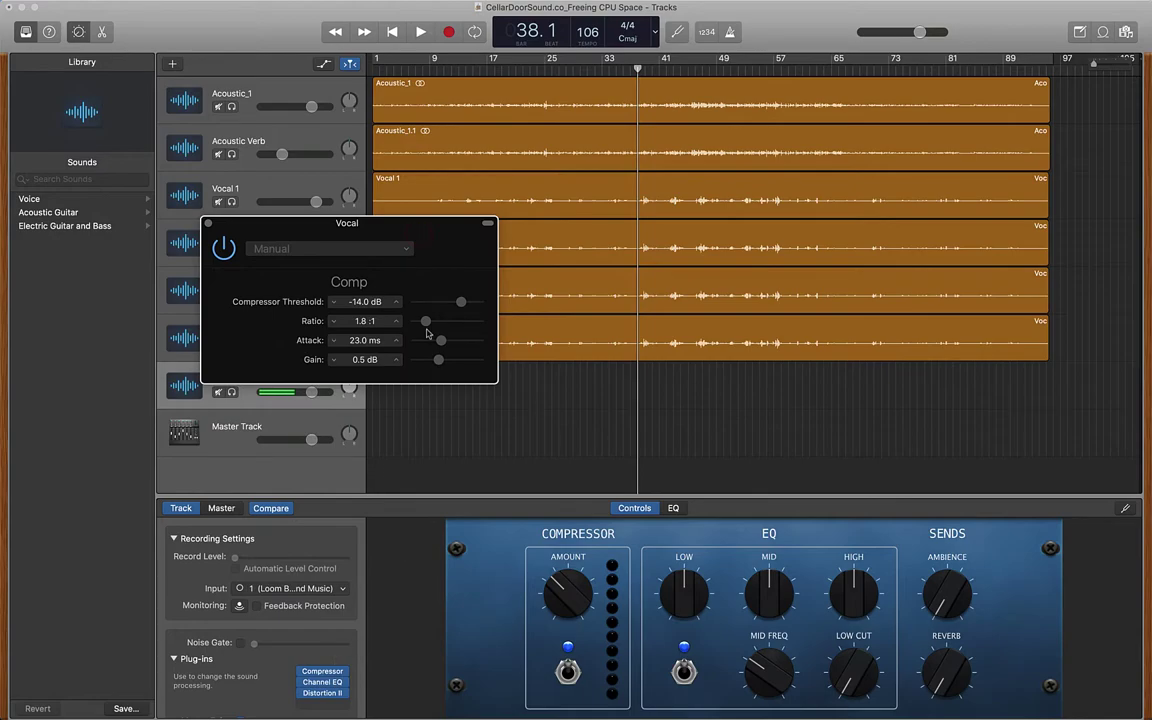
click(390, 250)
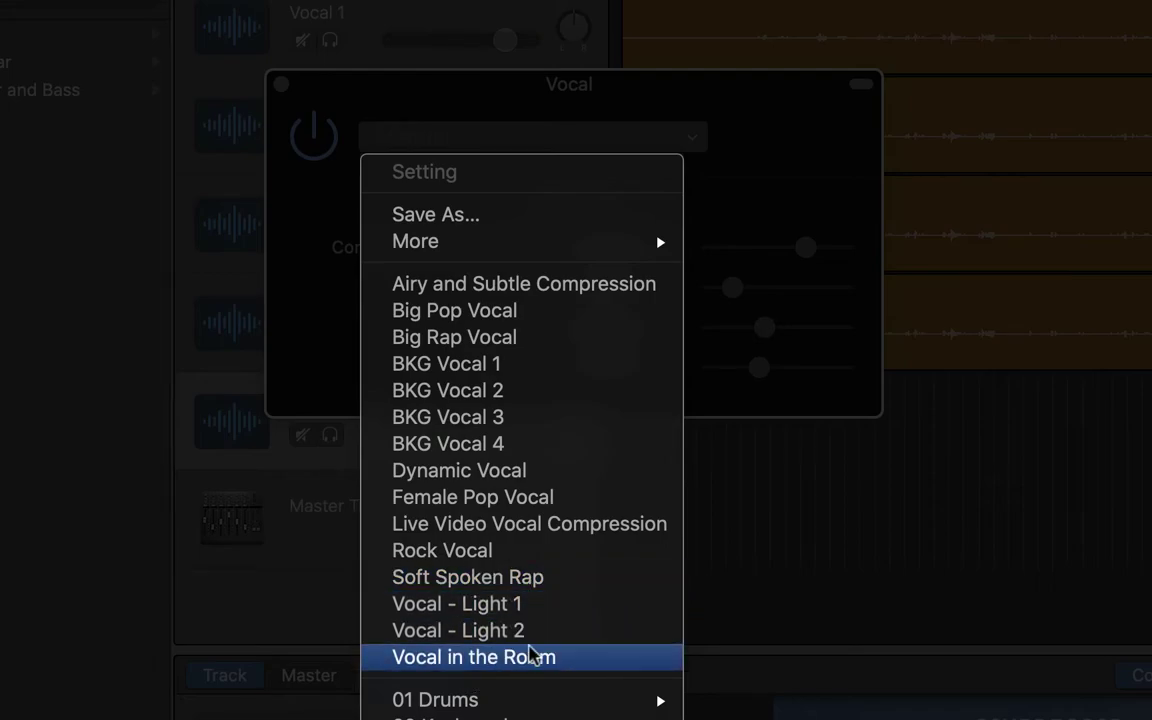
click(458, 497)
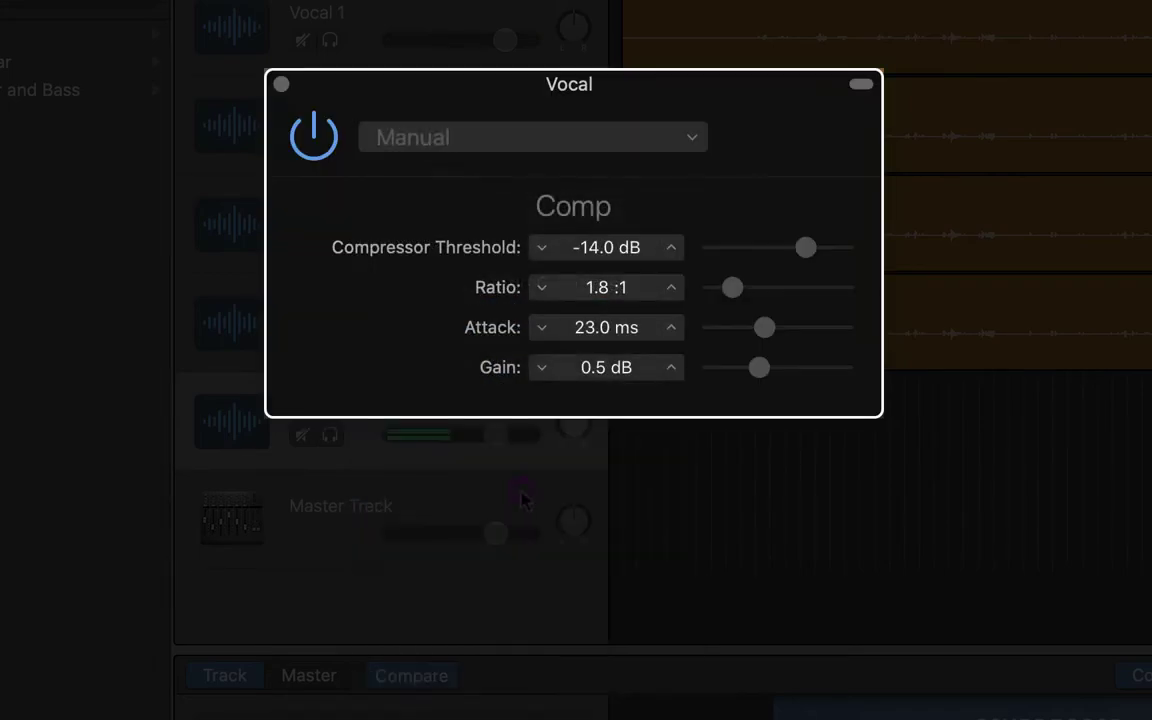
click(624, 158)
click(411, 548)
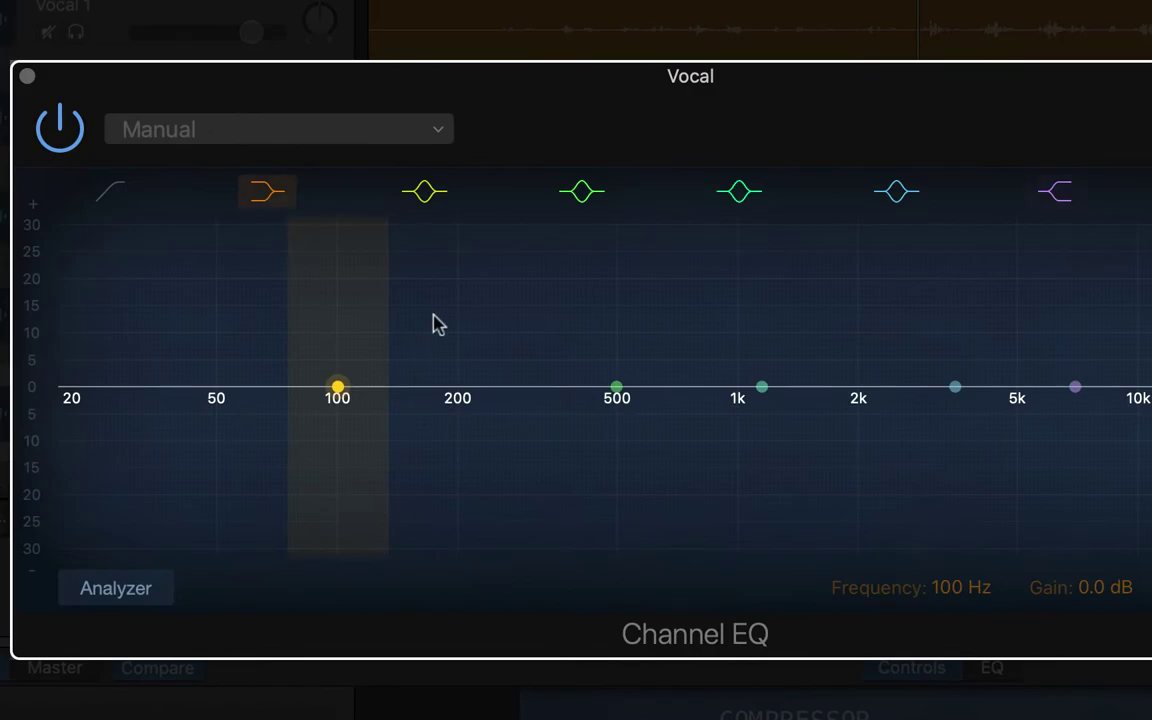
Try the Channel EQ presets Female Pop Vocal 1, Ohhhh Vocal 2, Soft Gospel Vocal, Ohhhh Vocal 1 and Get that honk out of your vocal.
click(378, 137)
click(272, 306)
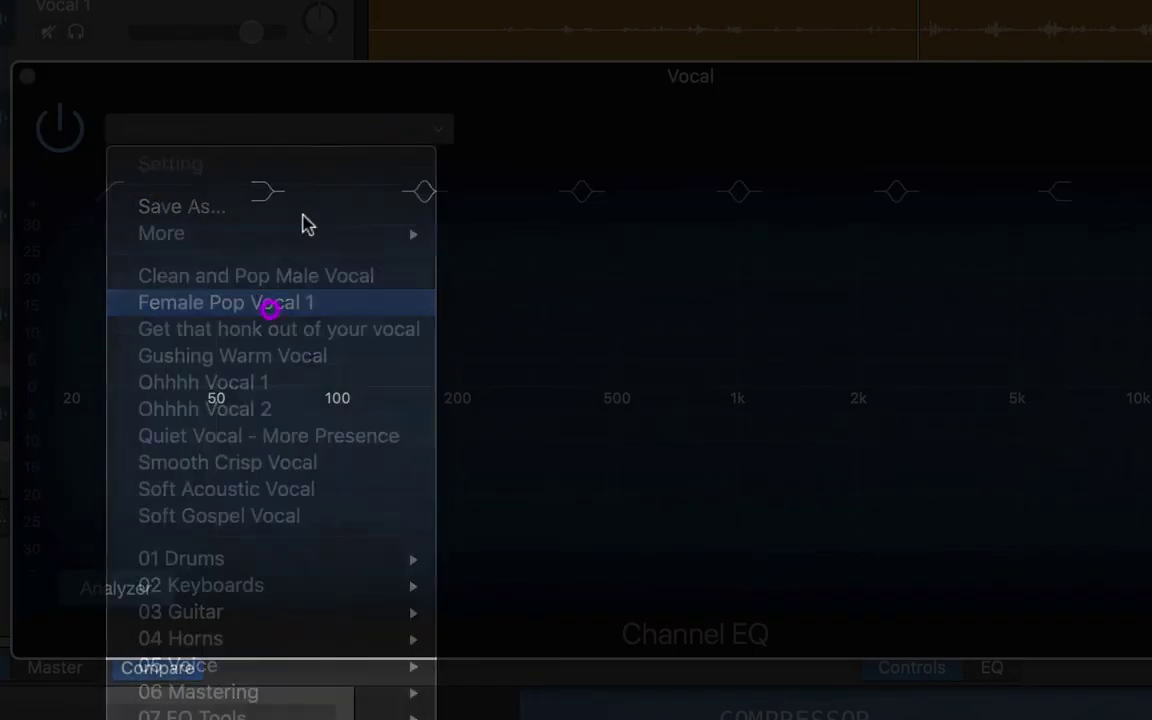
click(340, 137)
click(258, 410)
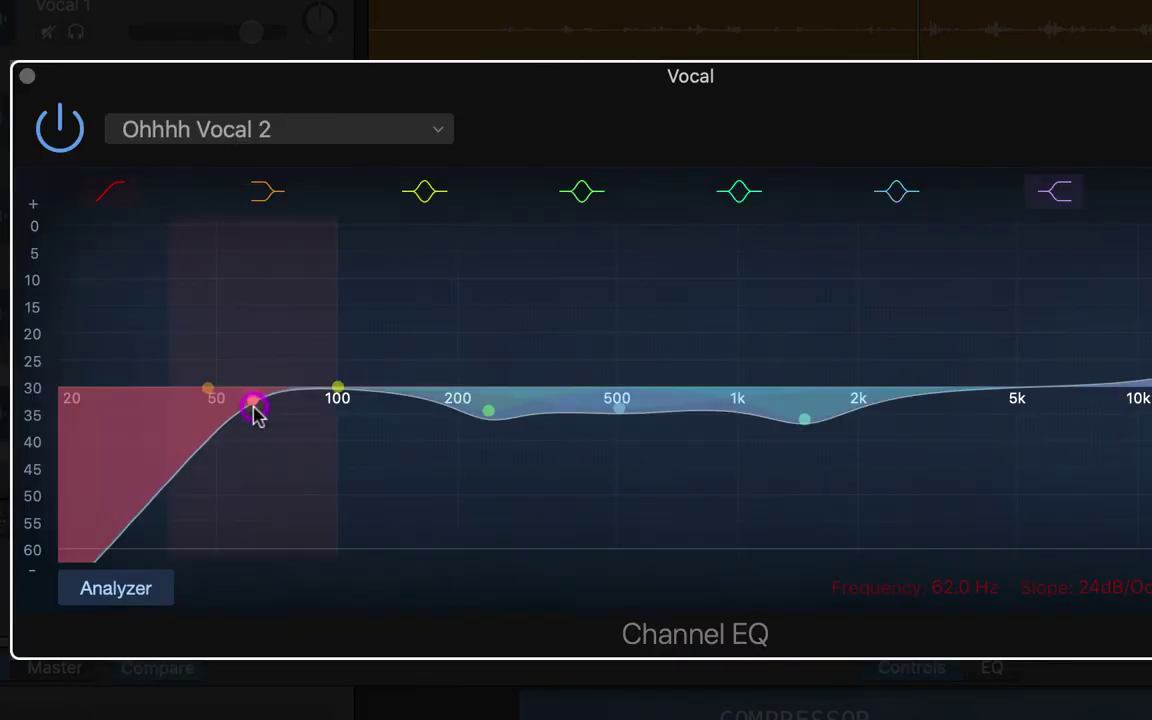
click(378, 138)
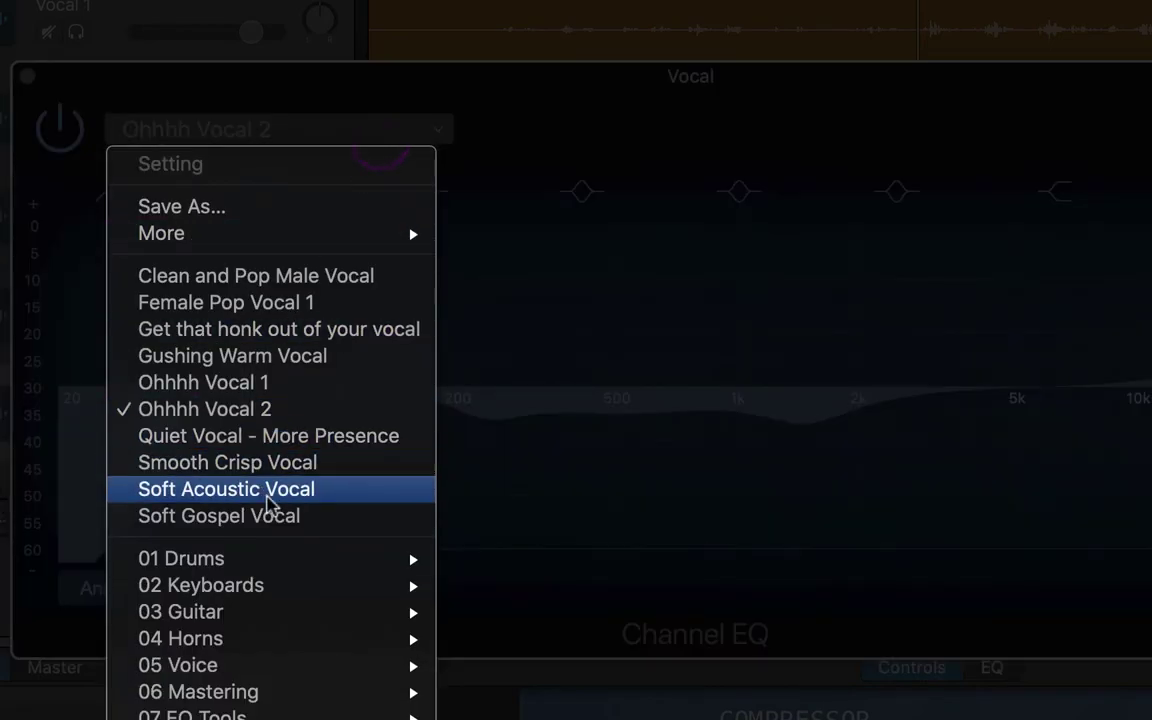
click(270, 512)
click(393, 141)
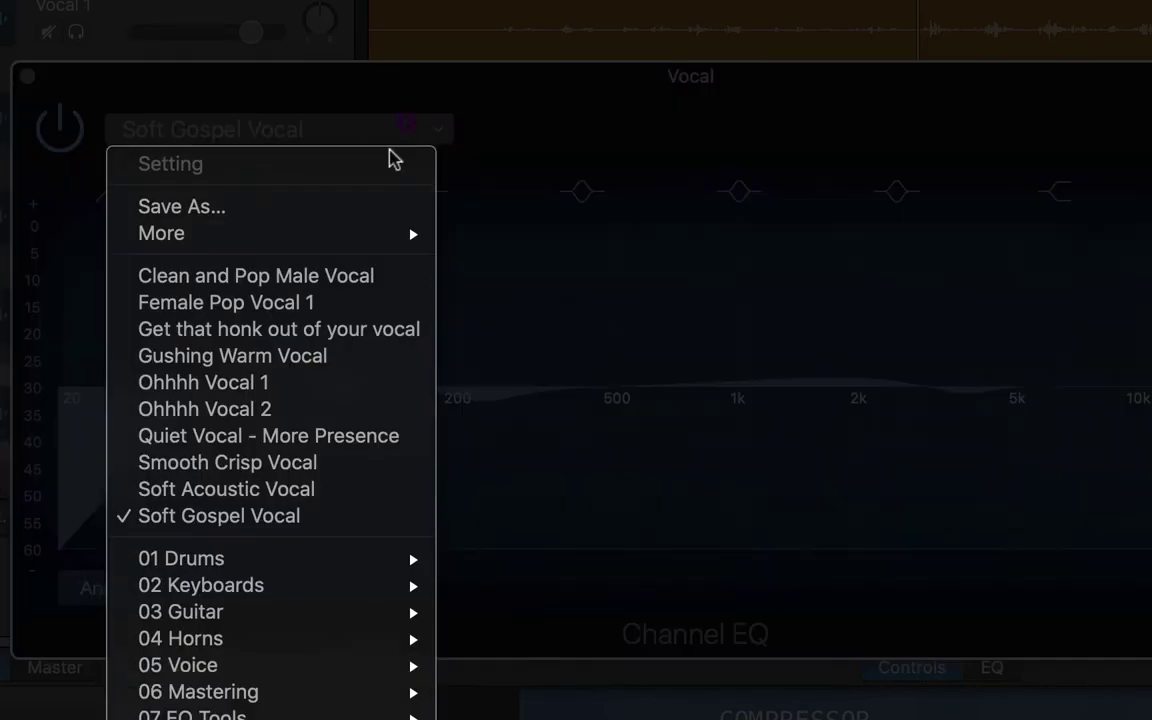
click(280, 385)
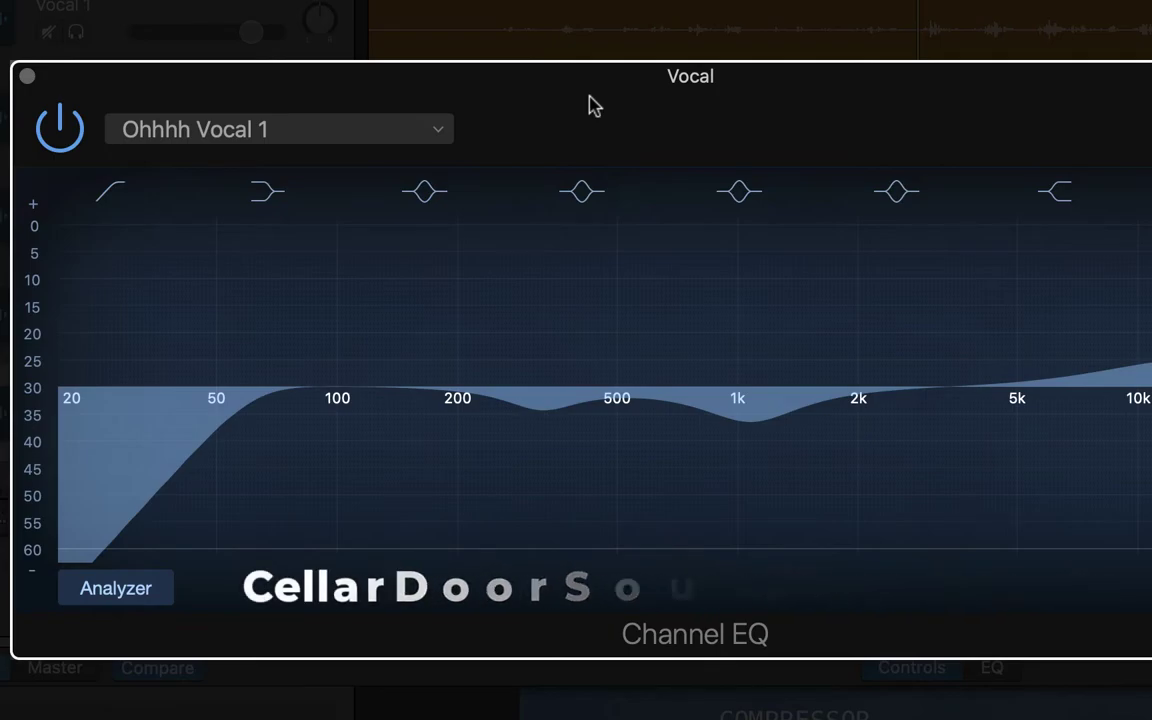
click(340, 133)
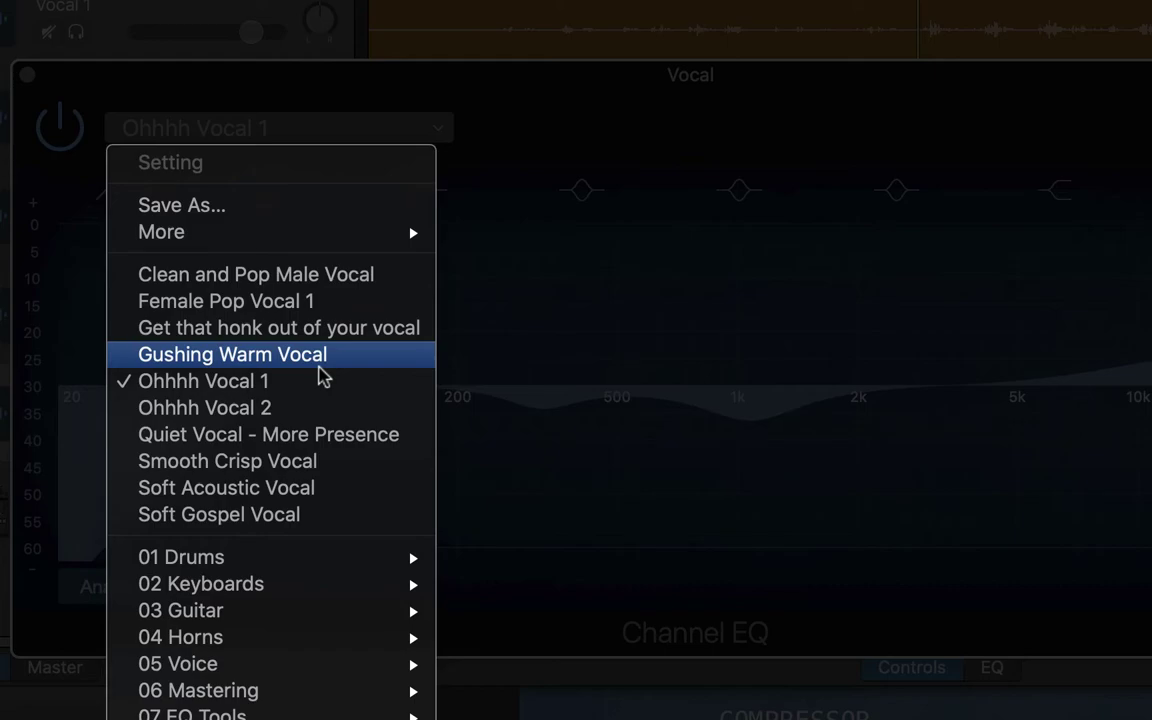
click(332, 330)
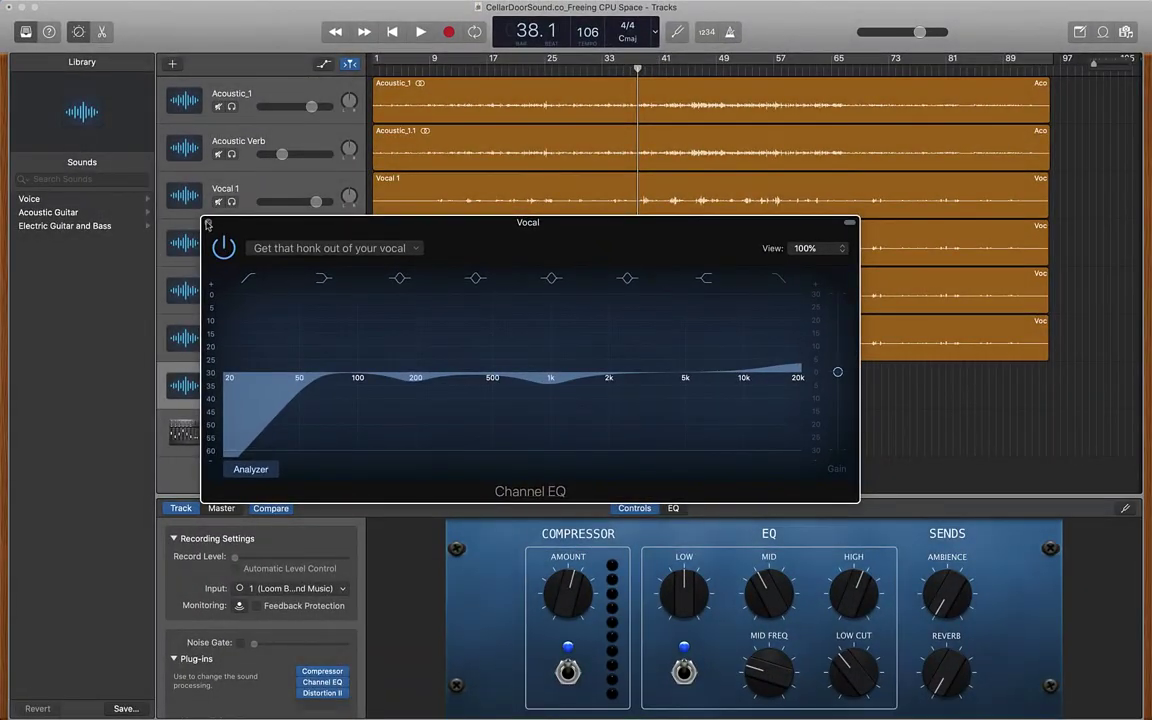
Close the Channel EQ window and delete the empty Vocal track from the project.
click(194, 211)
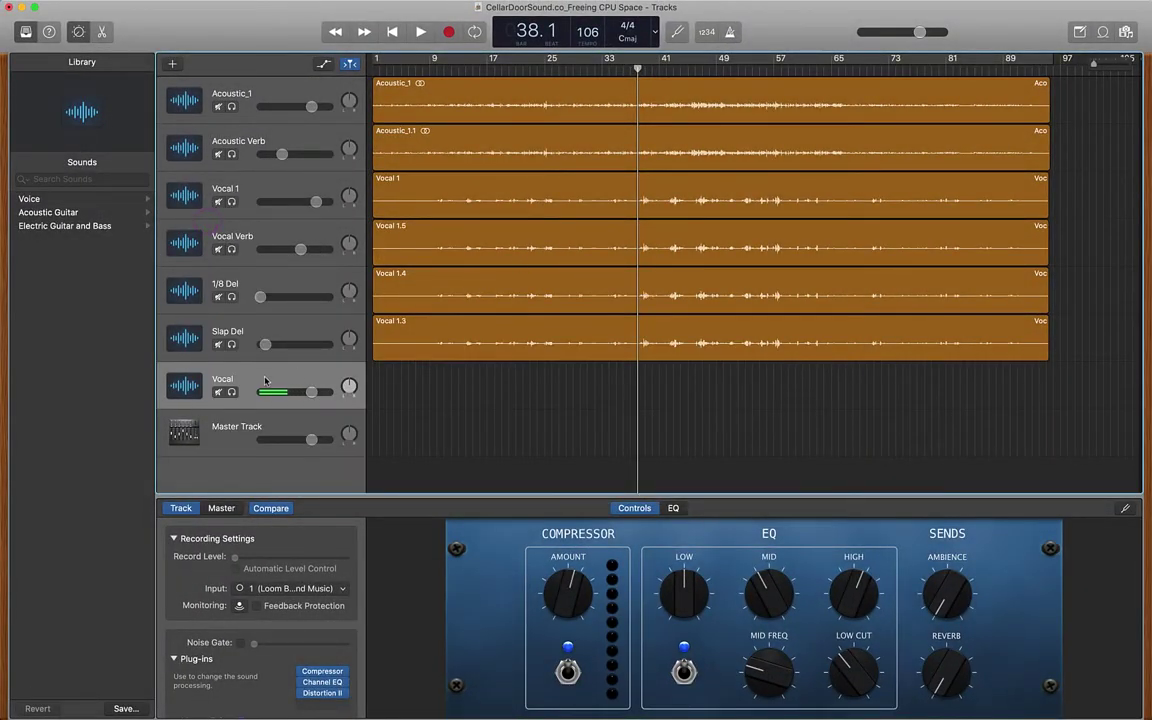
key(super+BackSpace)
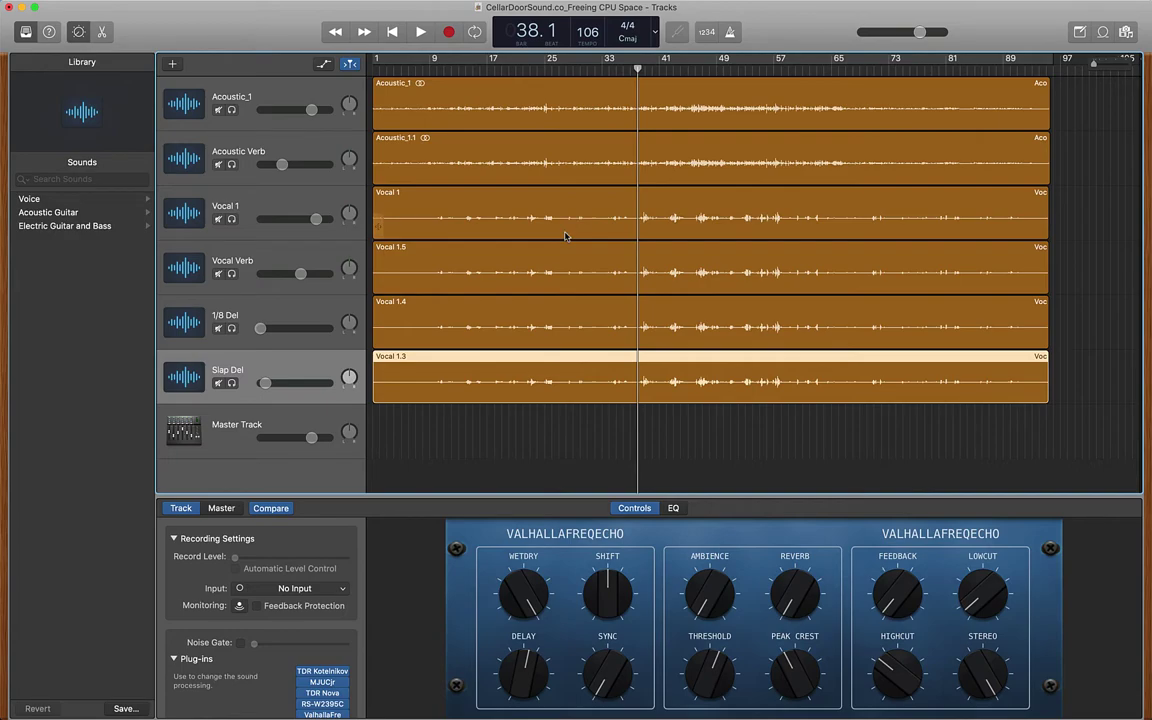
Play the mix from bar 38 to bar 45, and return the playhead to position 38.3.
key(space)
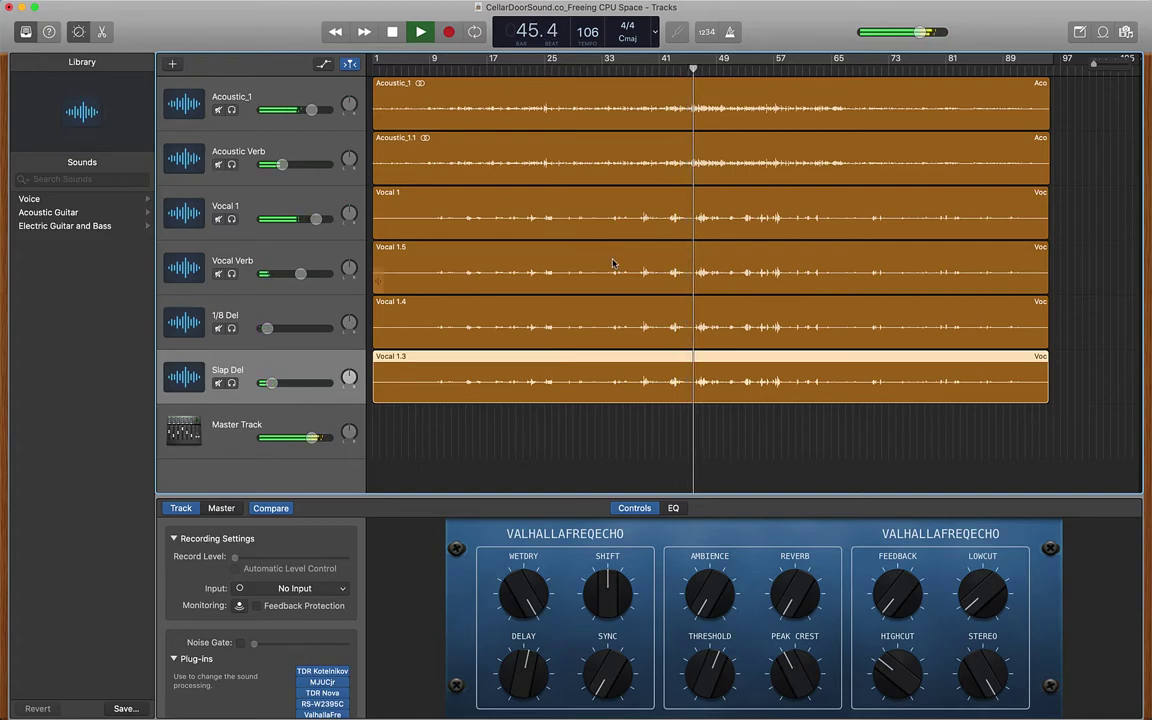
key(space)
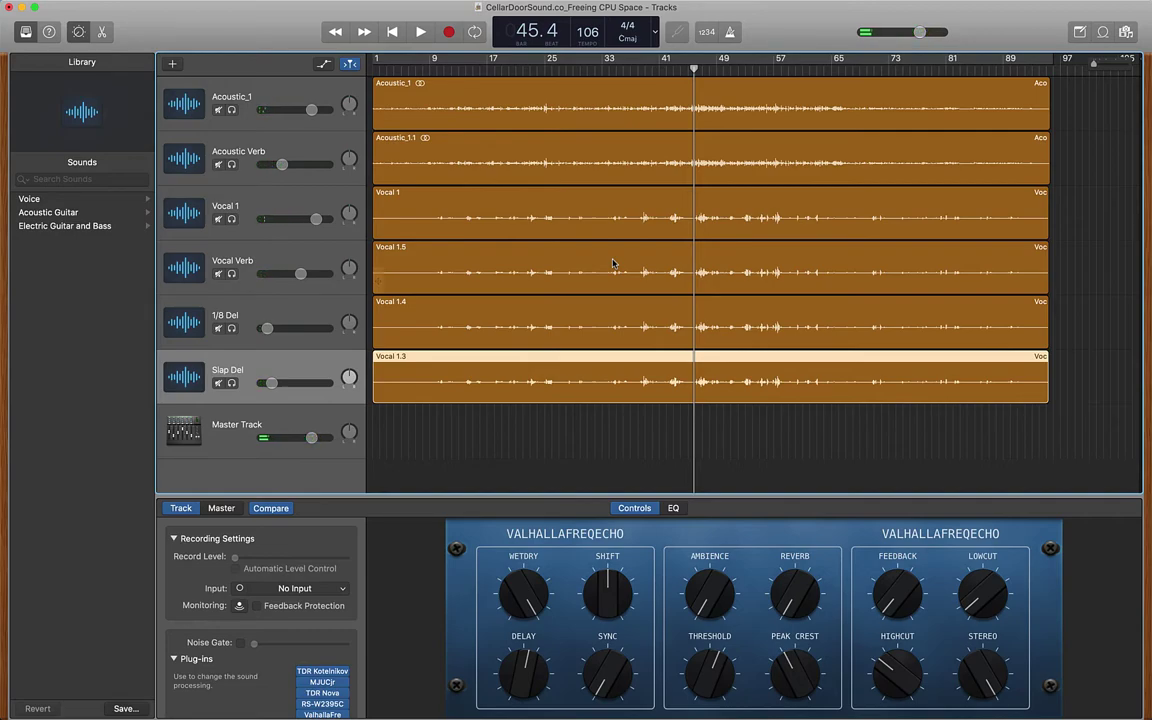
click(643, 70)
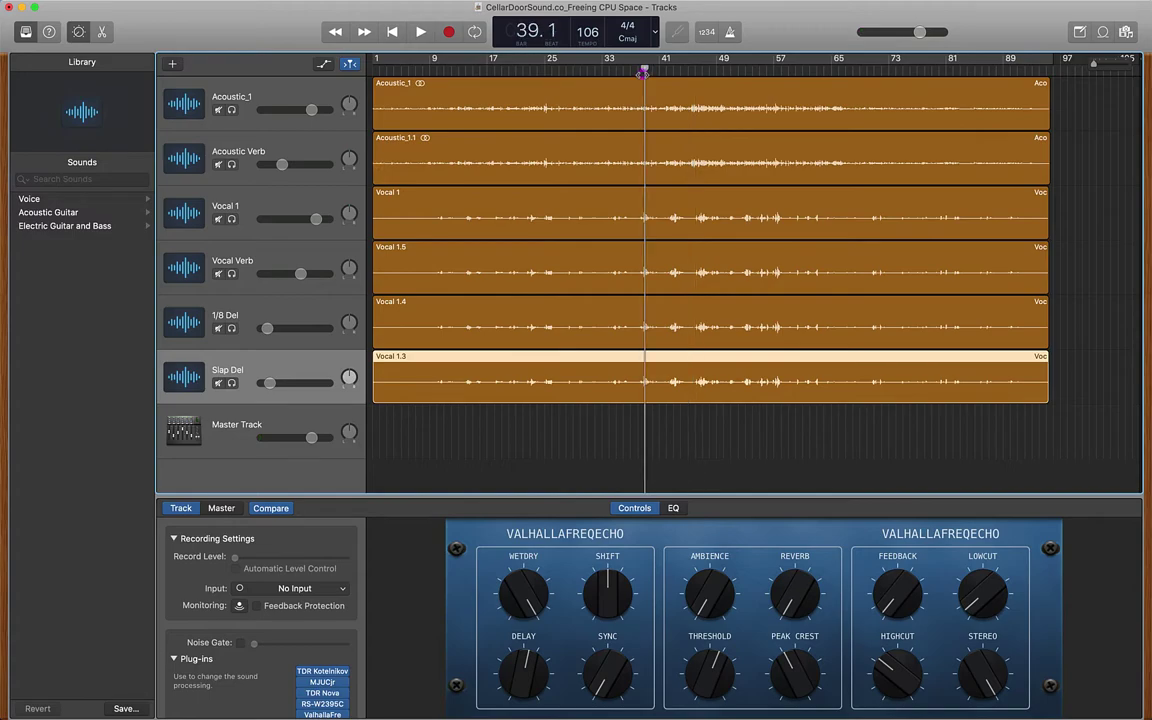
drag(643, 72, 640, 72)
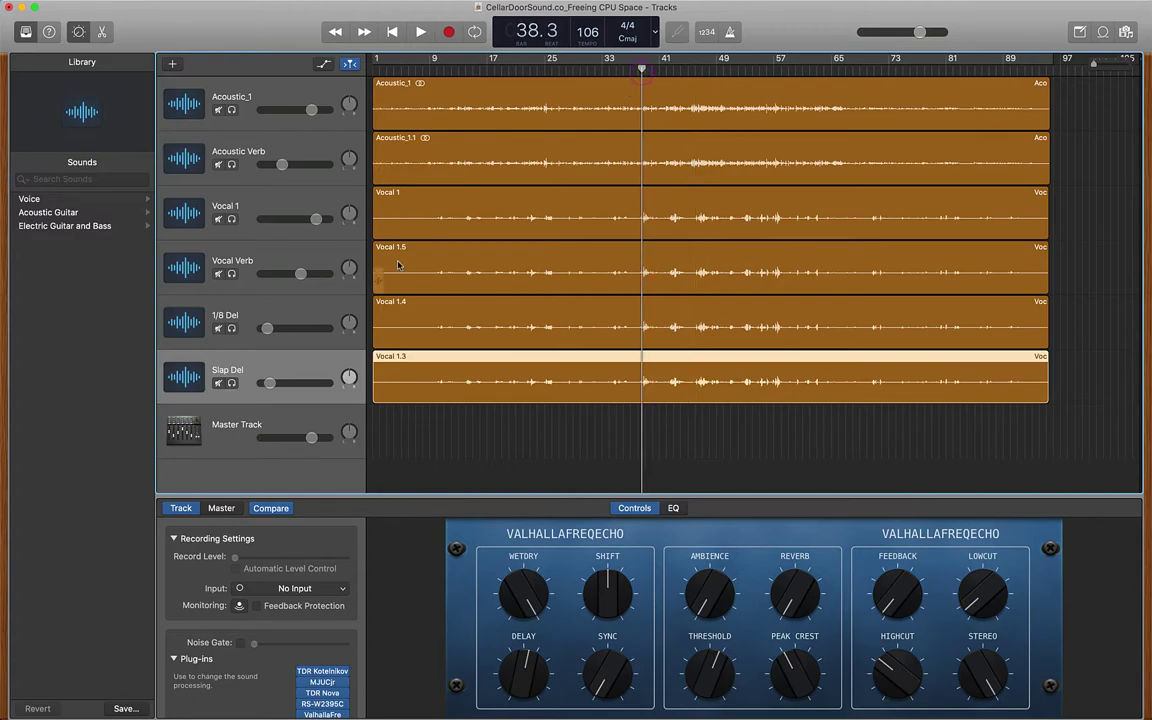
Look through the Vocal Verb, 1/8 Del and Slap Del tracks, and check Vocal Verb's plug-ins, Master Echo and Master Reverb.
click(278, 250)
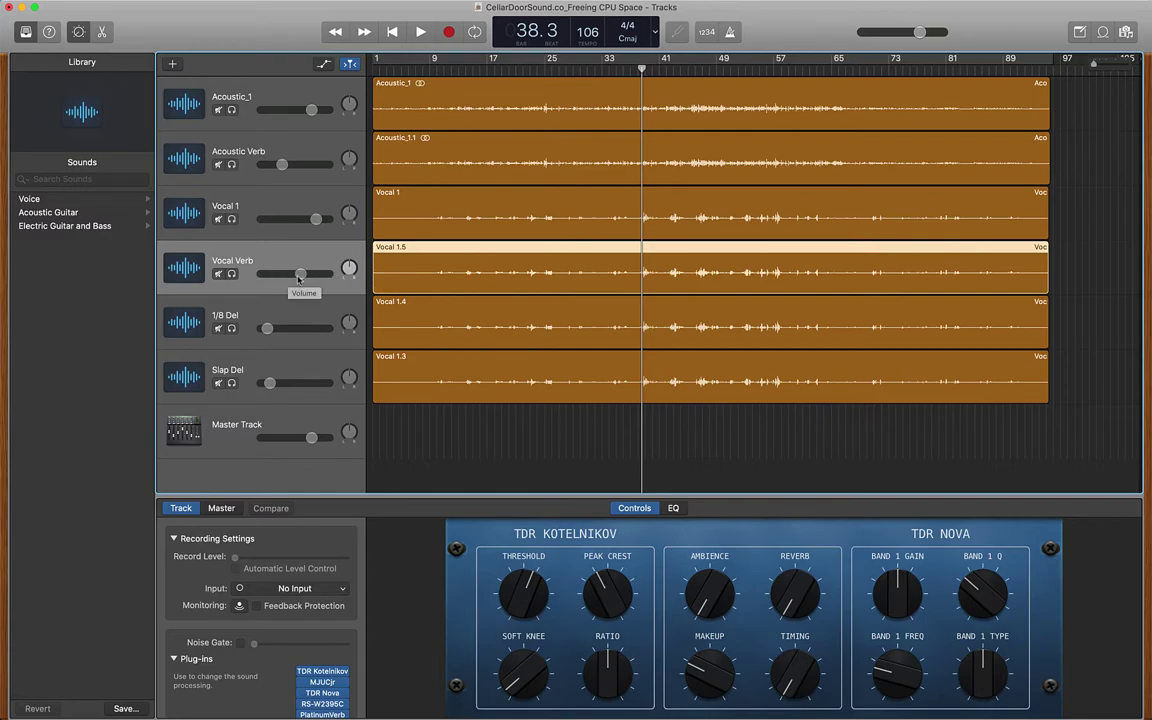
click(282, 310)
click(288, 360)
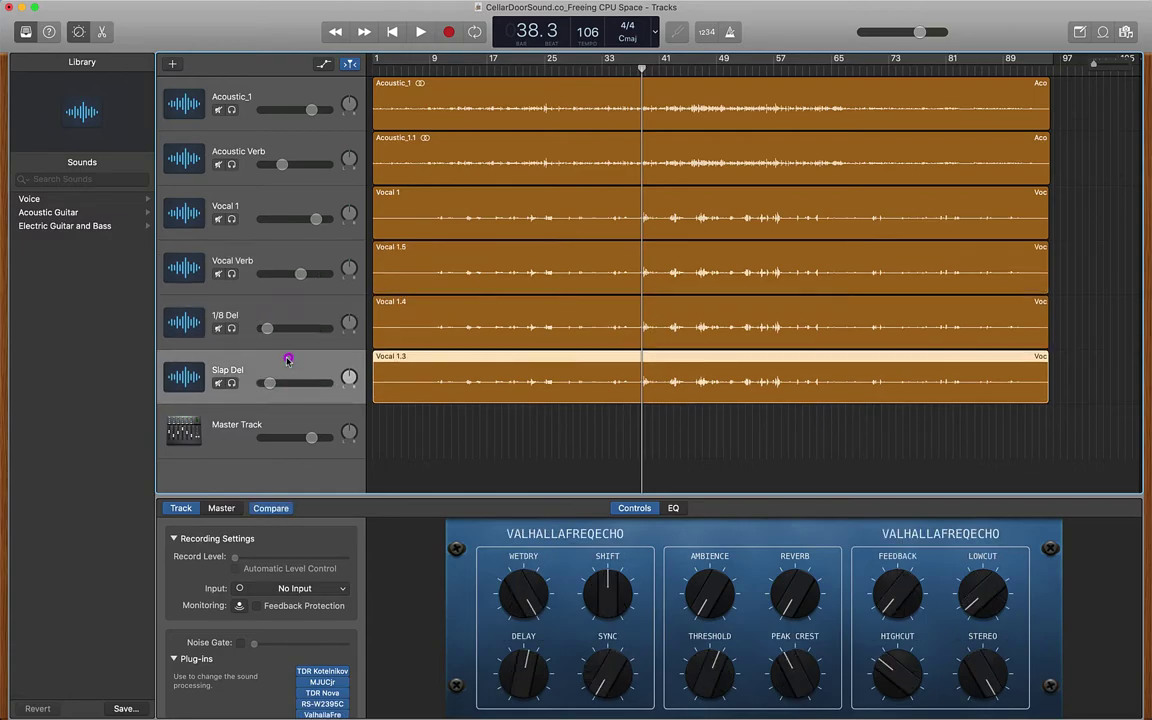
click(302, 312)
click(303, 259)
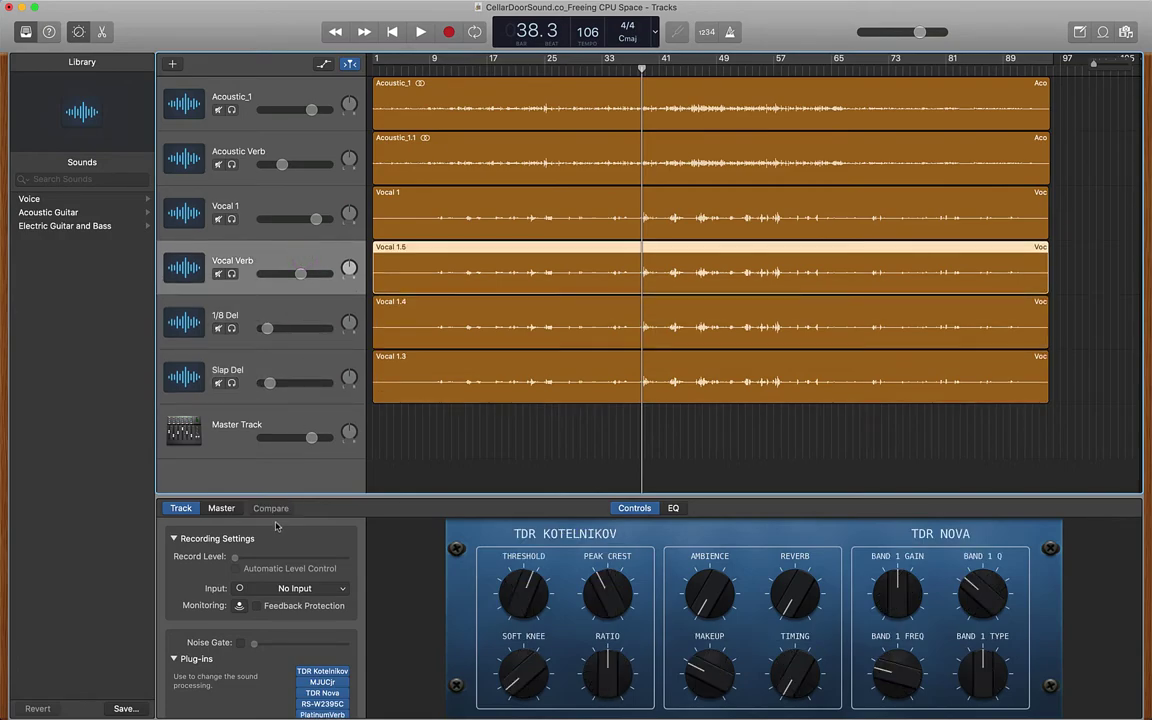
scroll(281, 552, down, 3)
scroll(281, 552, down, 1)
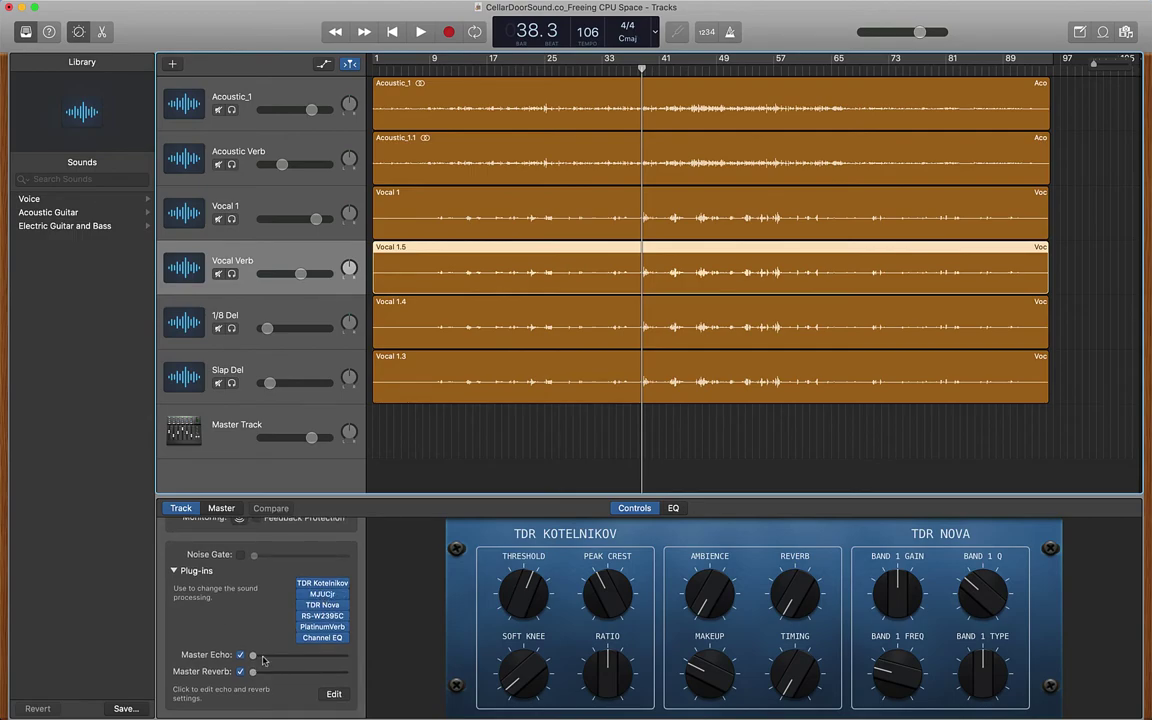
mouse_move(255, 659)
mouse_down()
mouse_move(296, 656)
mouse_move(297, 679)
mouse_move(252, 672)
mouse_move(270, 657)
mouse_move(241, 655)
mouse_up()
Show the volume automation curves to inspect the 1/8 Del and Slap Del tracks, and hide them again.
key(a)
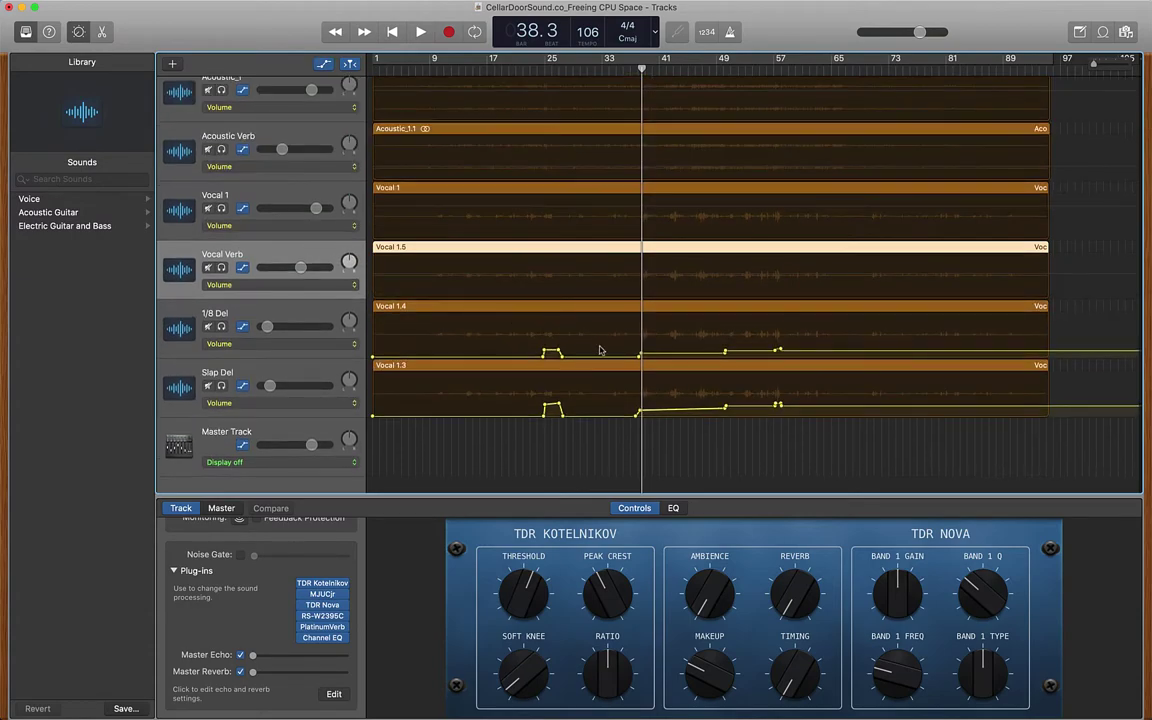
drag(553, 348, 557, 350)
key(a)
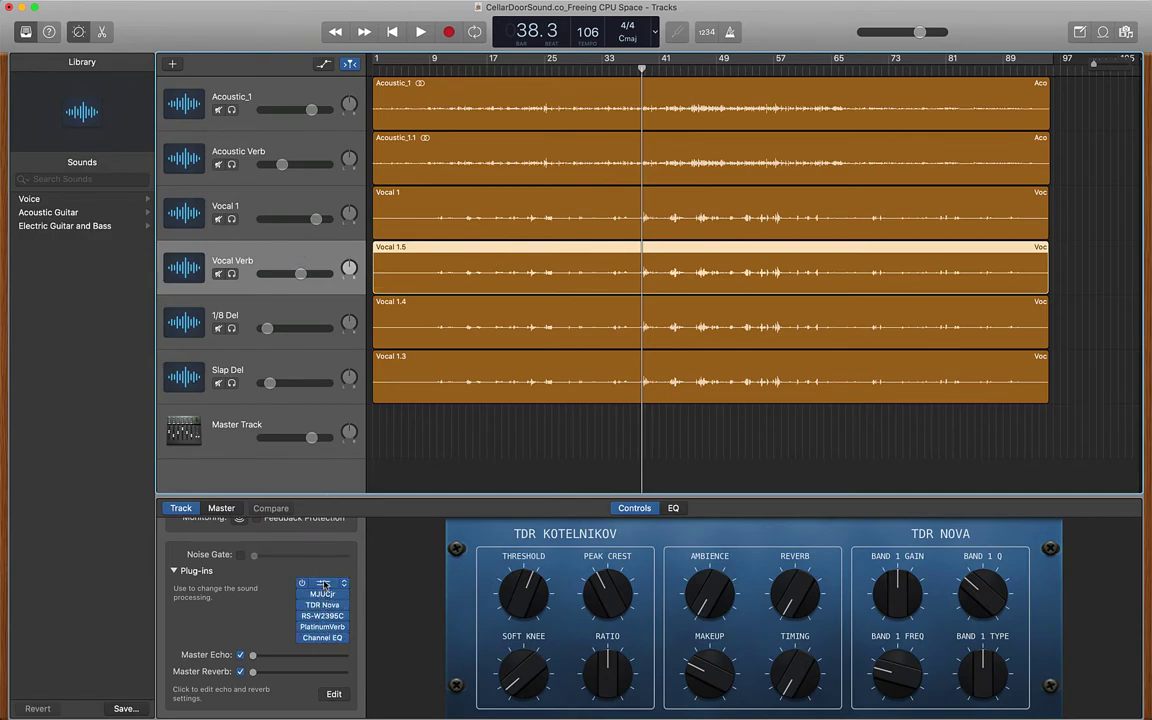
Compare the plug-in chains of the Vocal 1, Vocal Verb, 1/8 Del and Slap Del tracks.
click(245, 182)
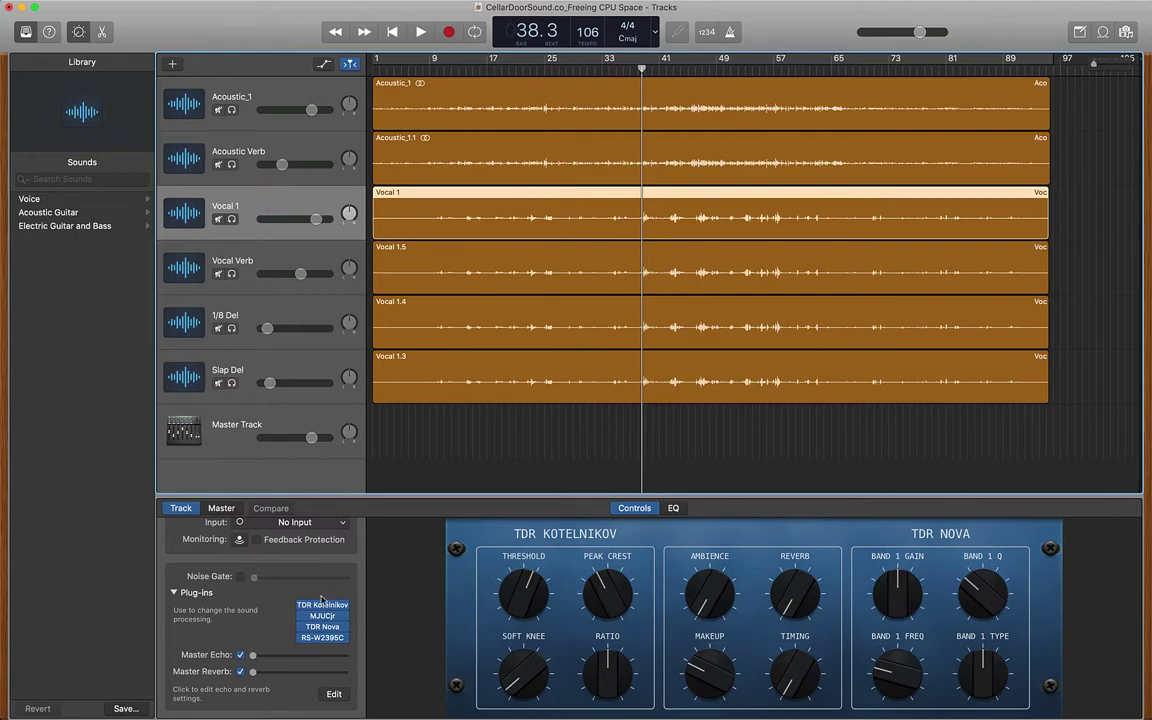
click(291, 249)
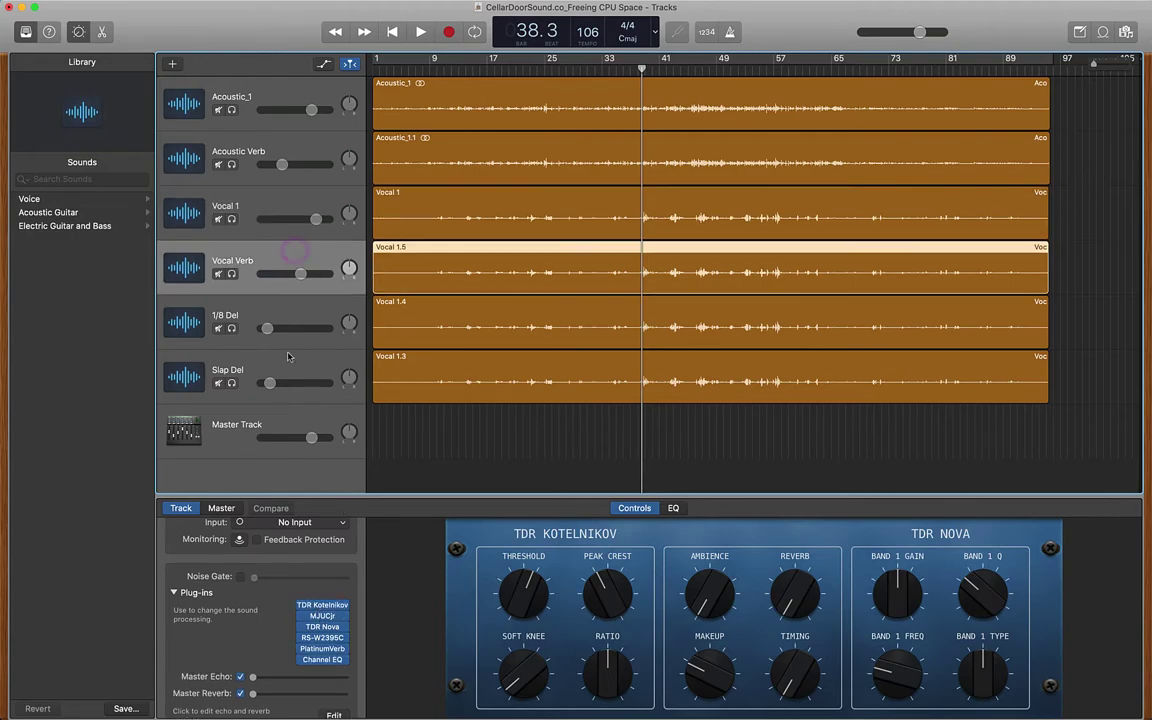
click(286, 309)
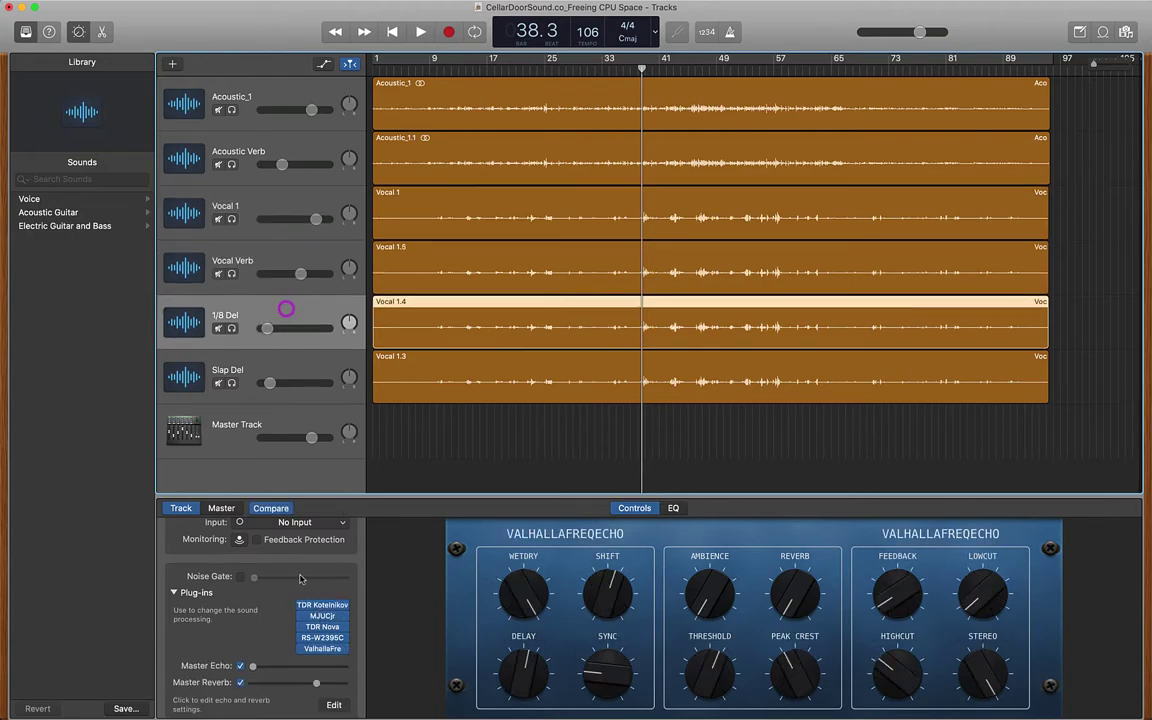
click(294, 362)
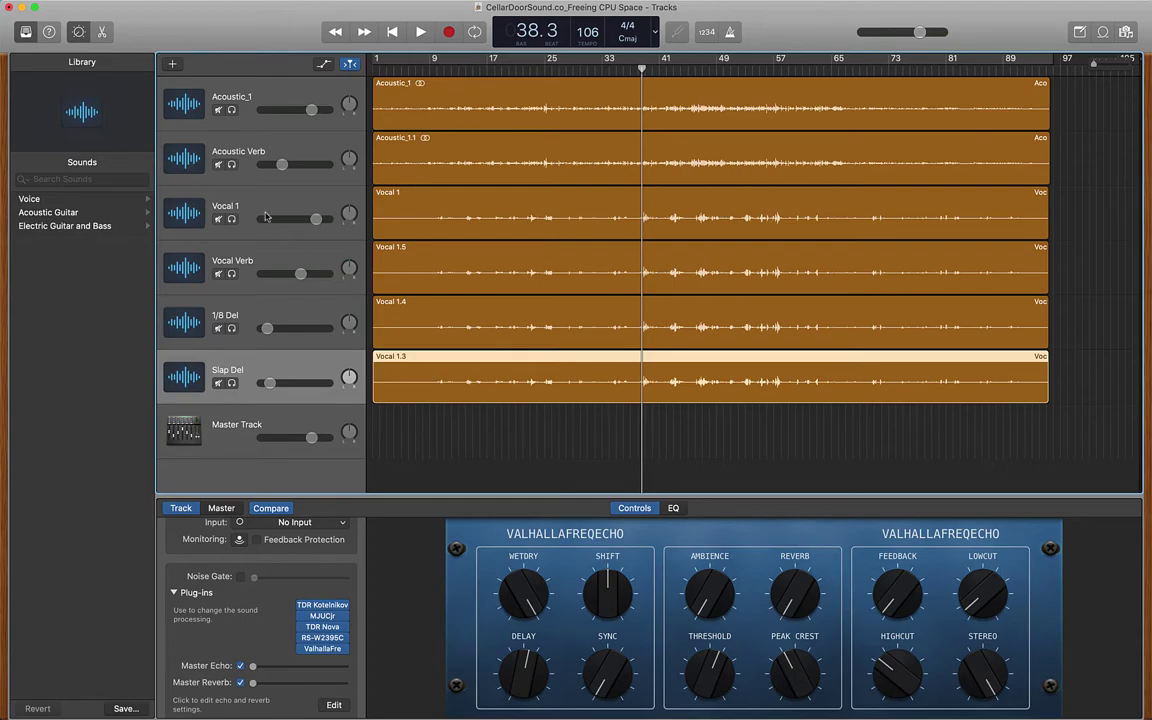
click(281, 249)
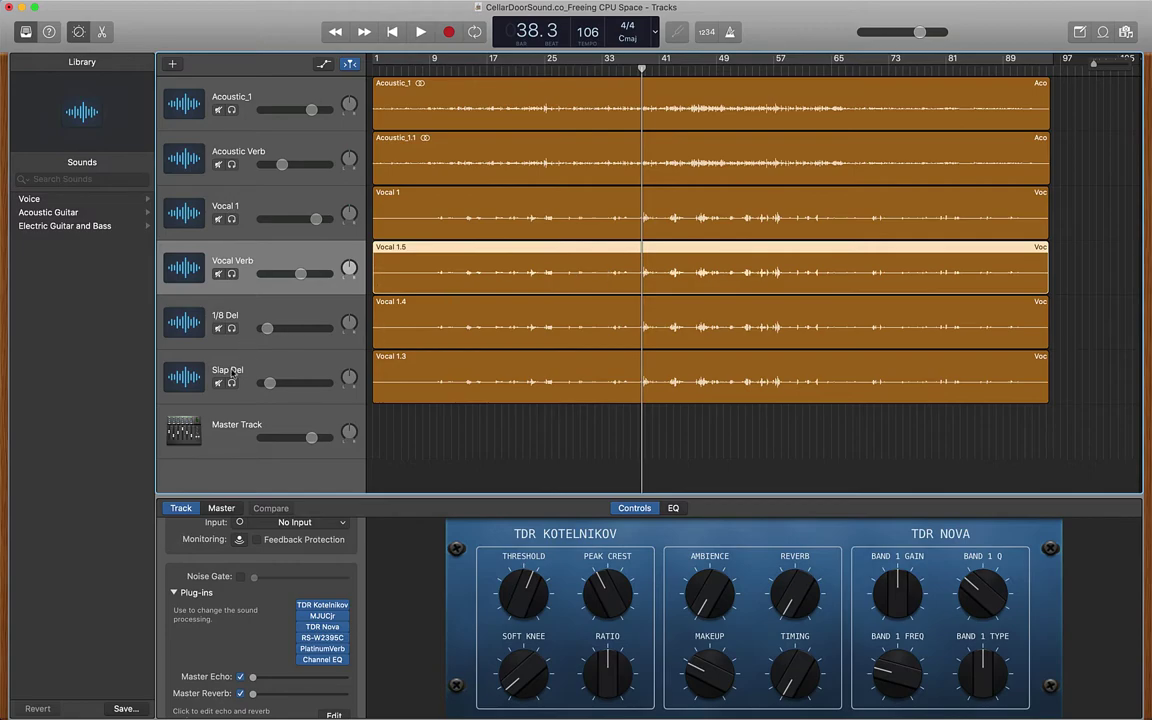
click(305, 251)
Save a copy of the project as "CellarDoorSound.co_Freeing CPU Space_v02 (ReverbBounce)" in the Freeing Space folder.
mouse_move(157, 4)
click(107, 6)
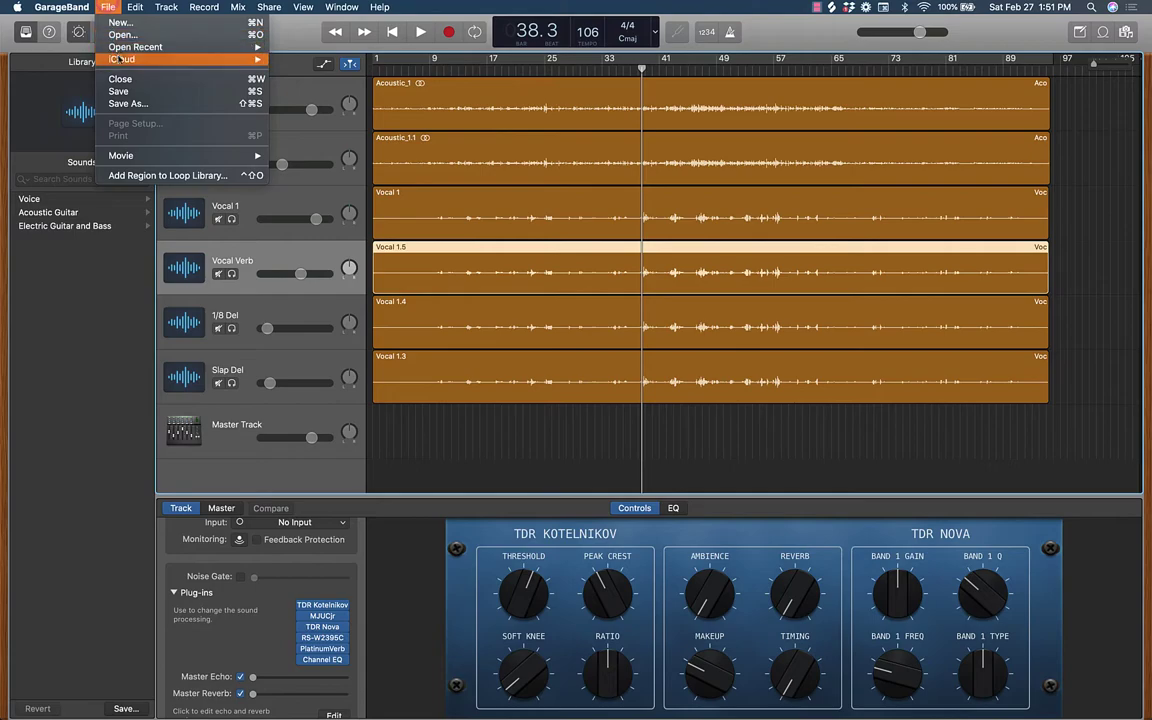
click(140, 106)
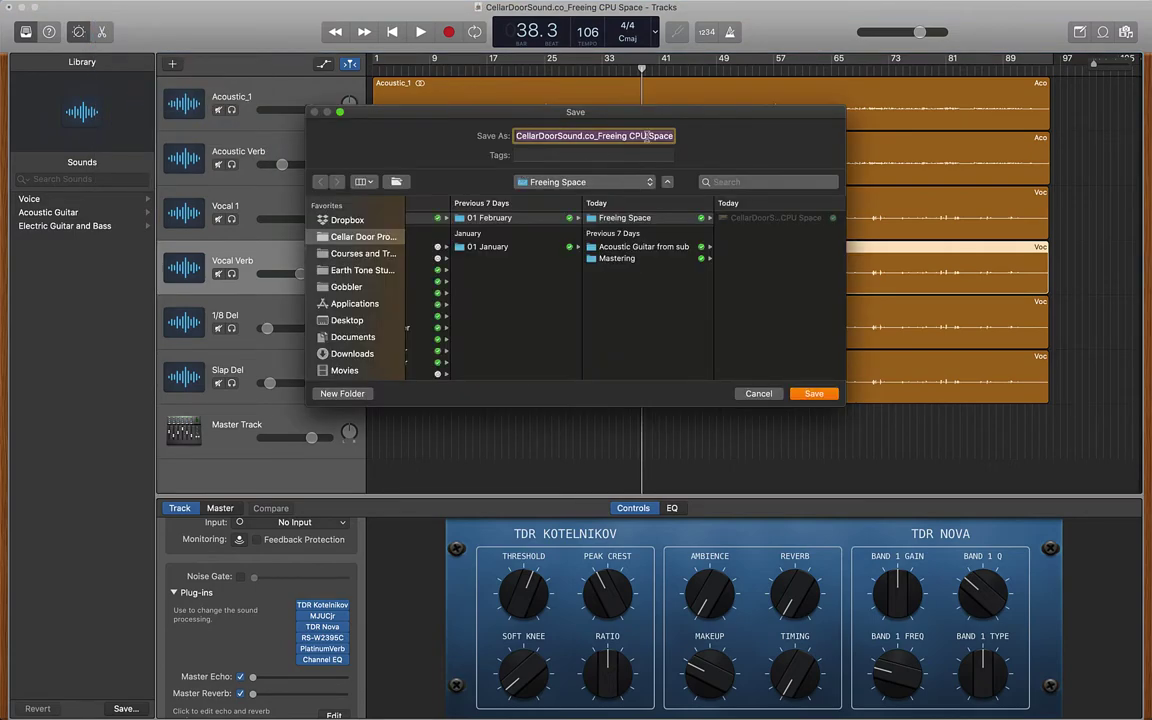
click(652, 135)
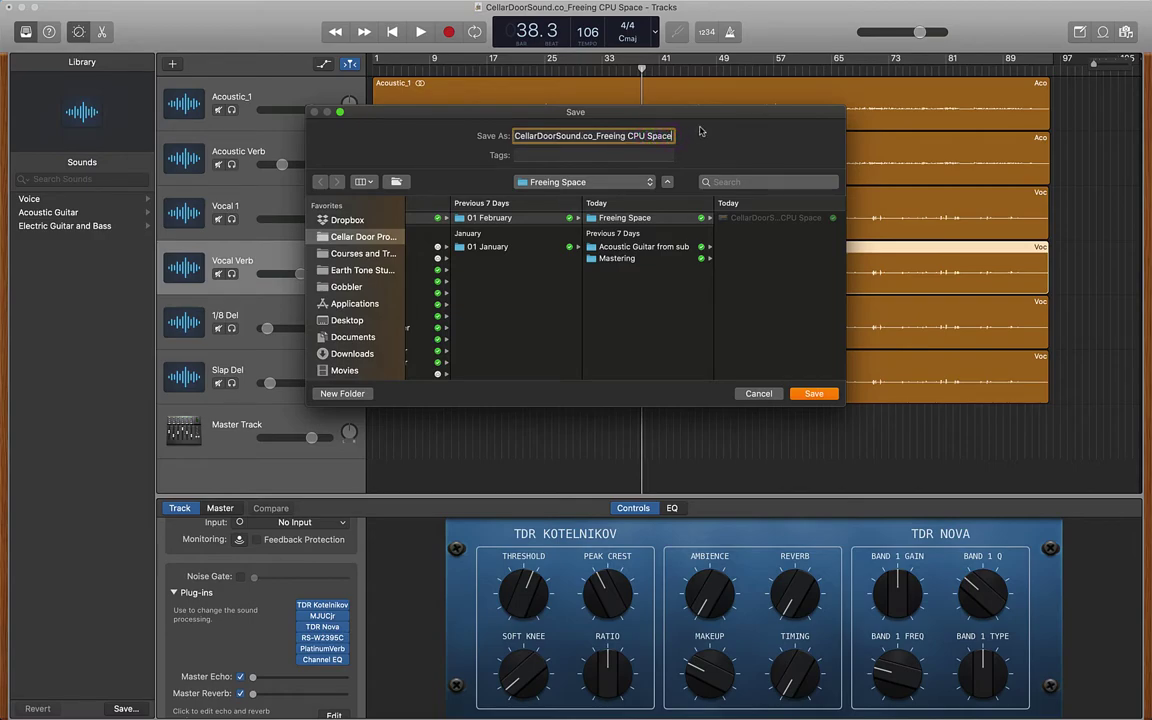
text(_)
text(v02)
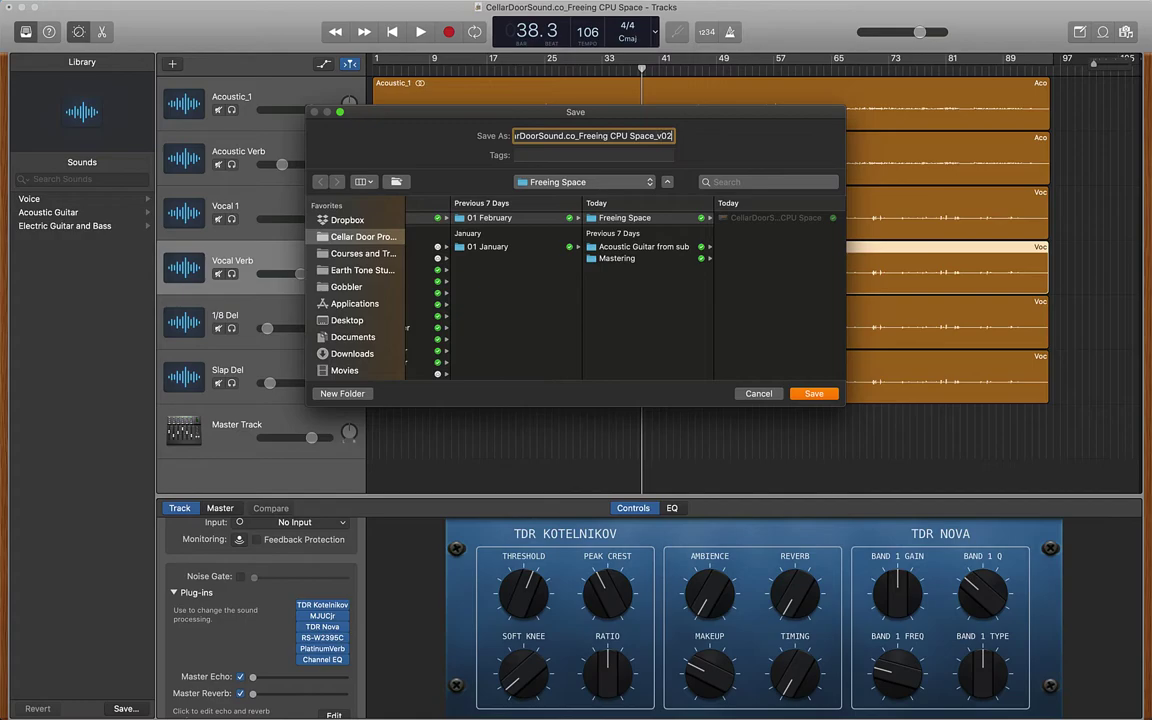
text( (ReverbBounce)
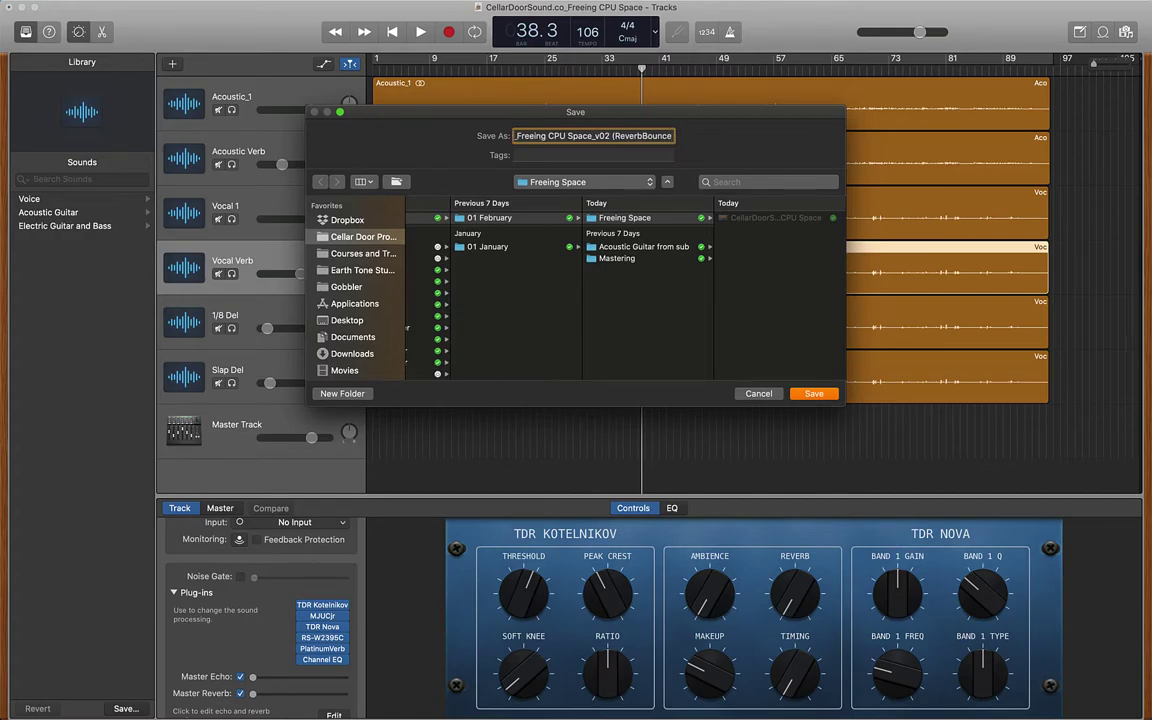
text())
key(Return)
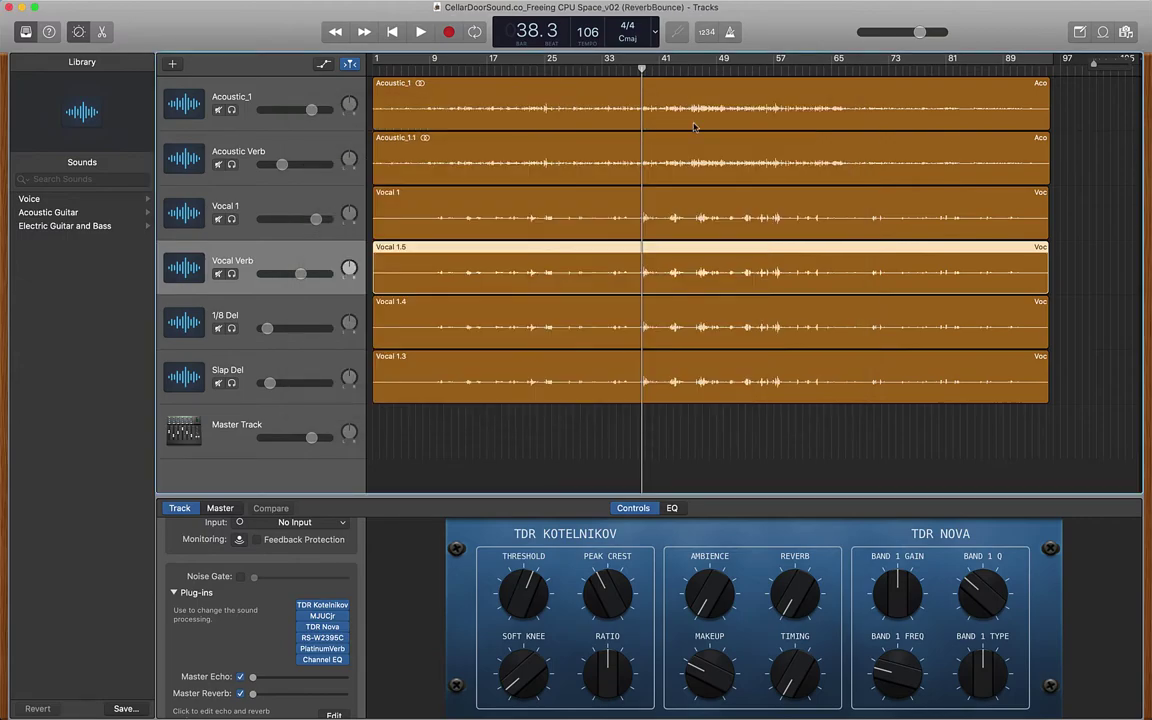
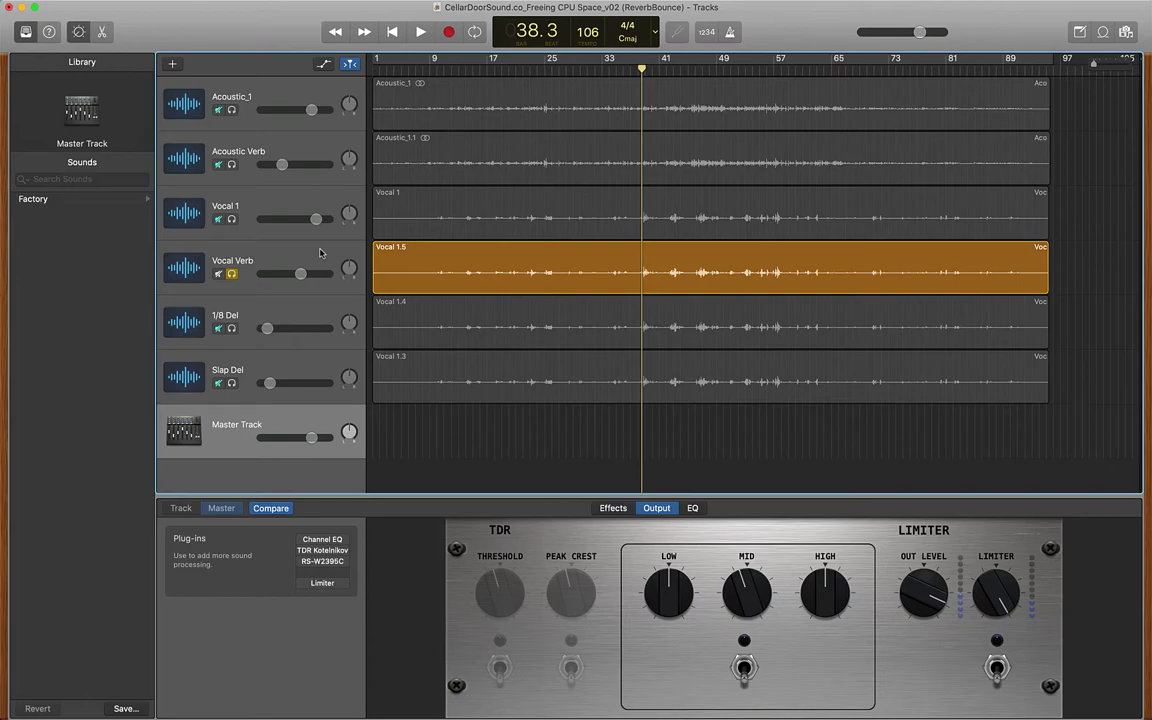
Start exporting the song to disk and create a "Reverb Bounces" folder on the Desktop as the destination.
mouse_move(322, 587)
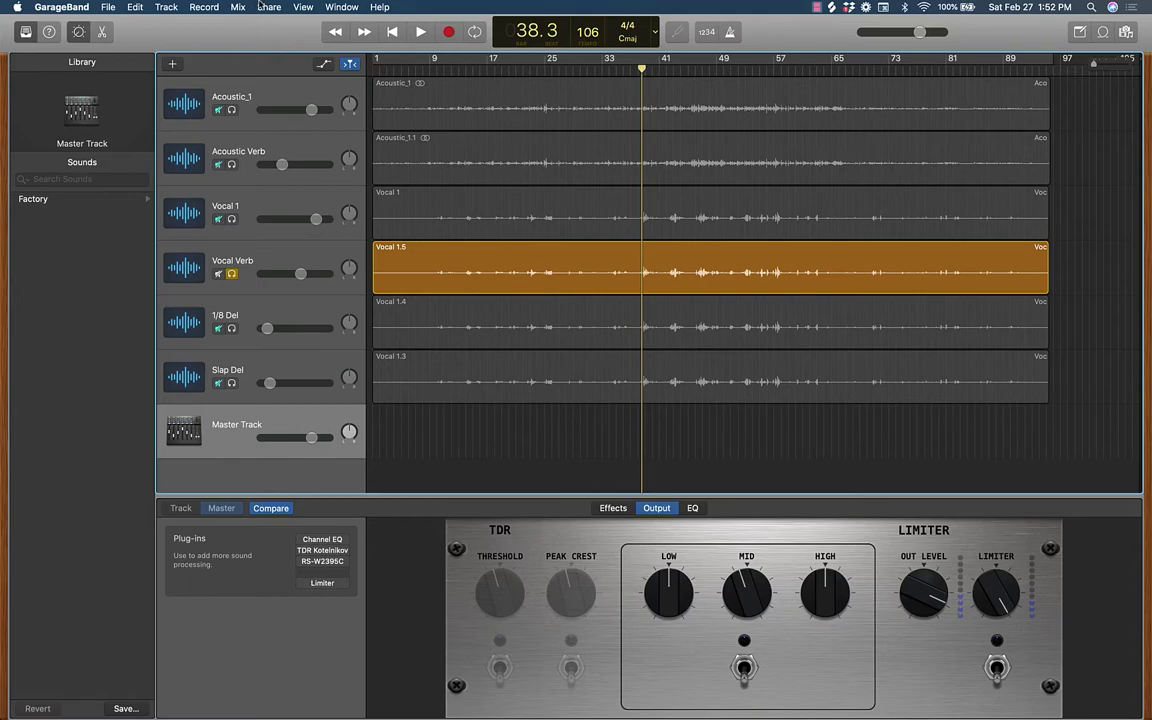
click(264, 7)
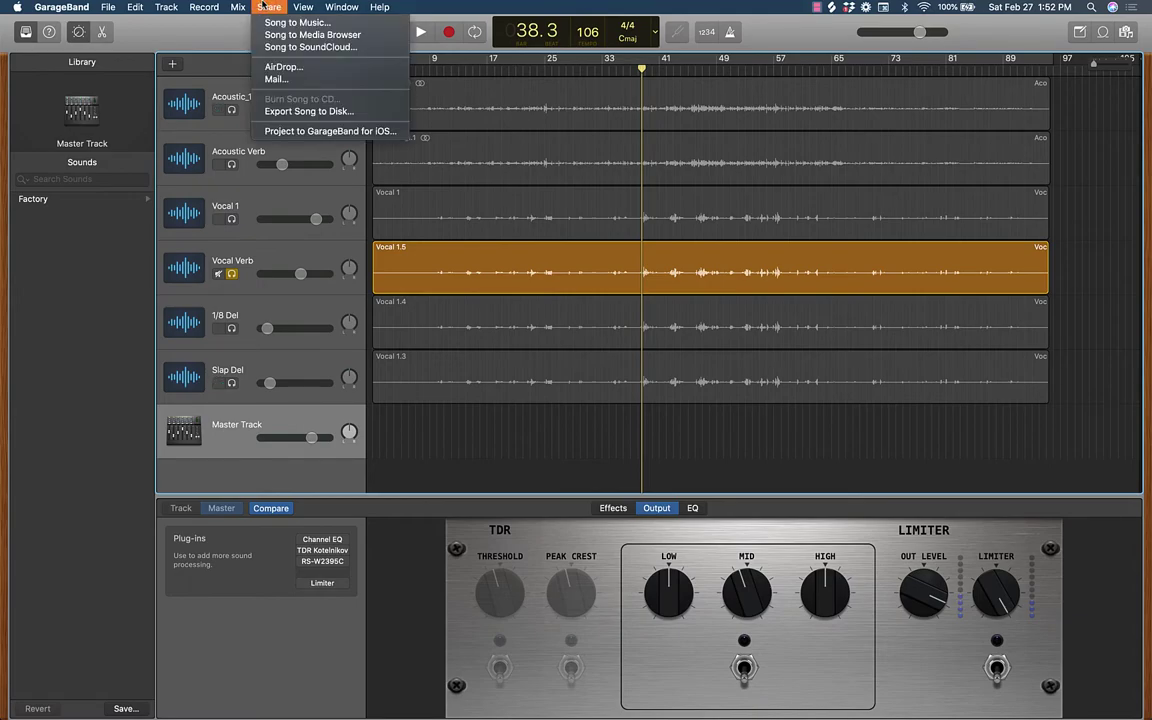
click(326, 112)
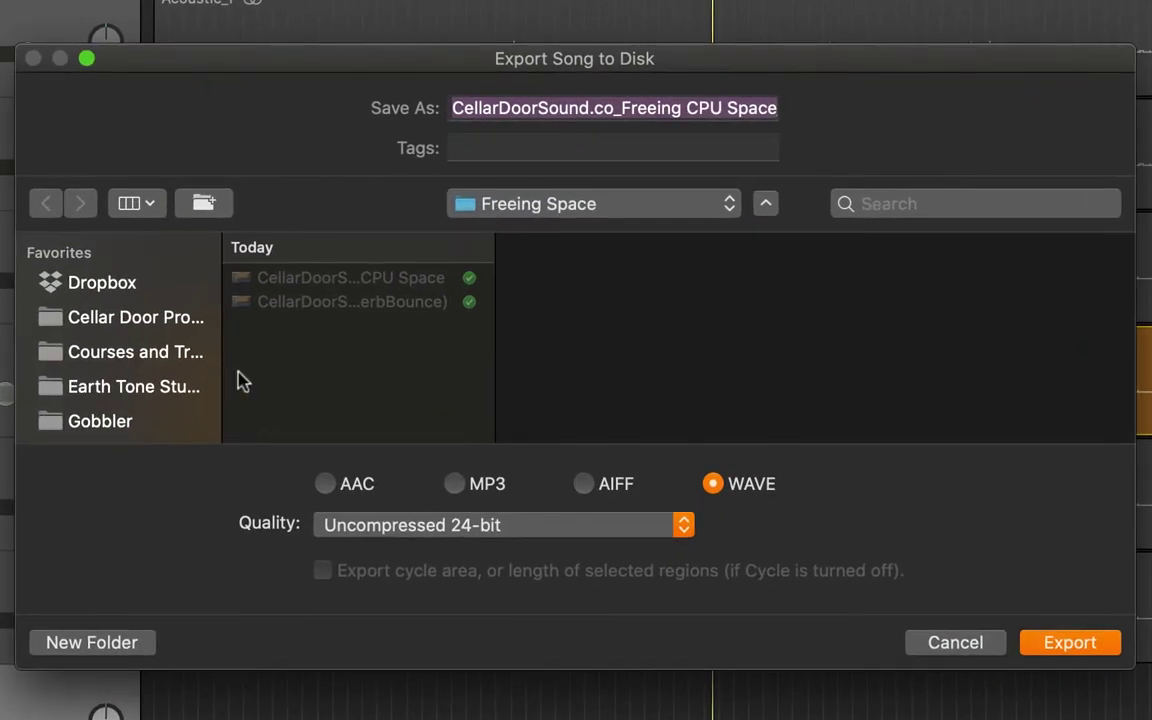
scroll(152, 370, down, 3)
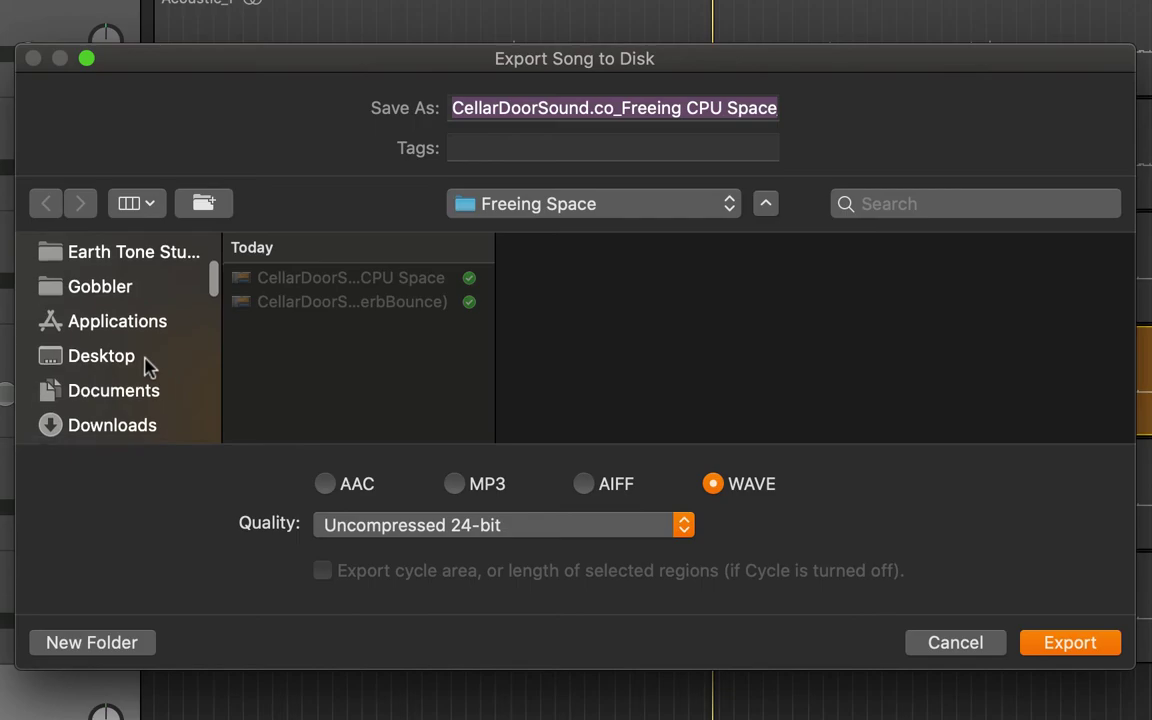
click(131, 358)
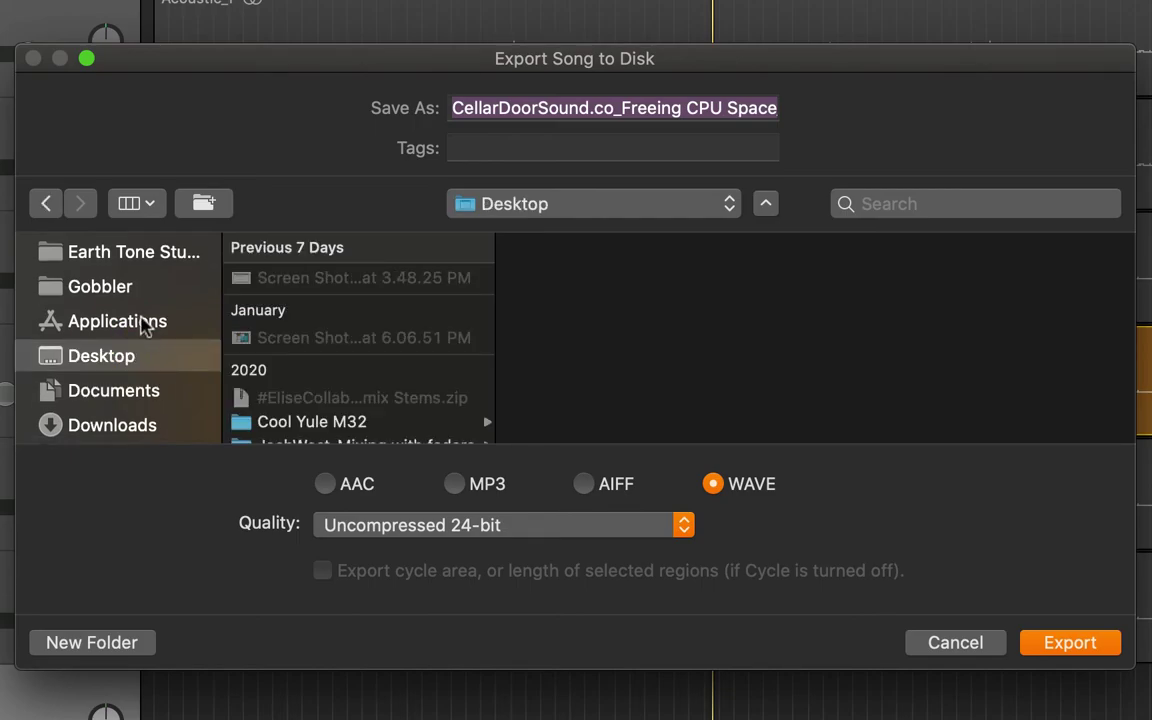
key(super+shift+n)
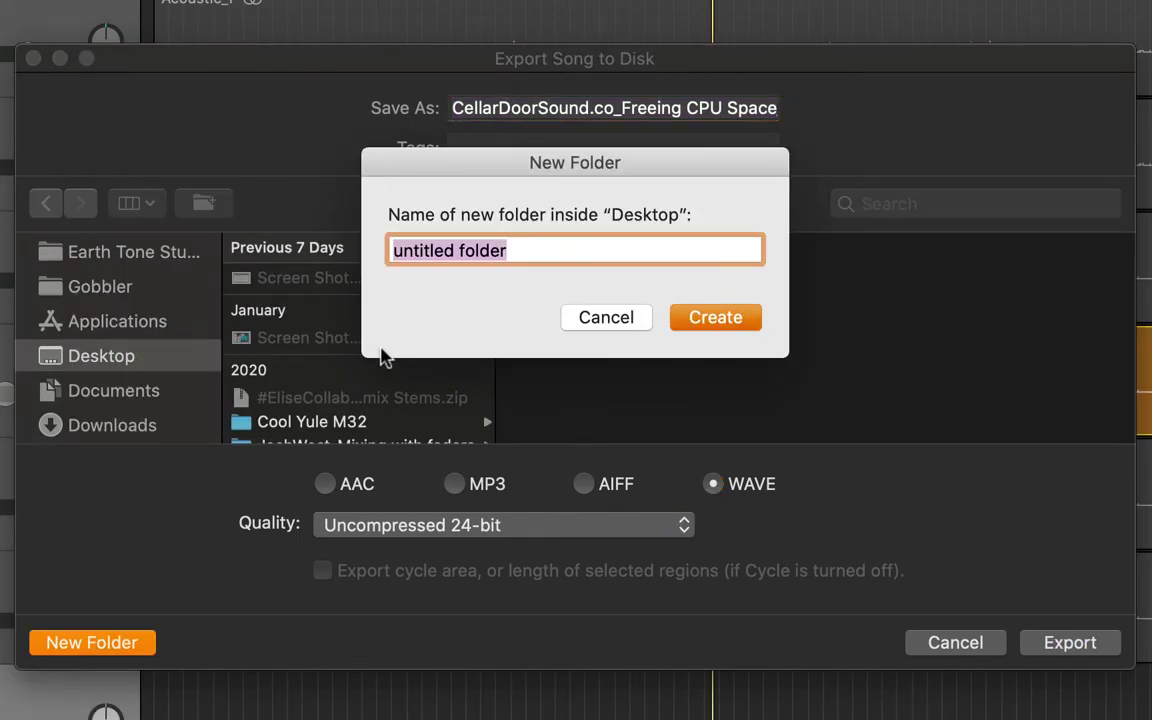
text(Reverb )
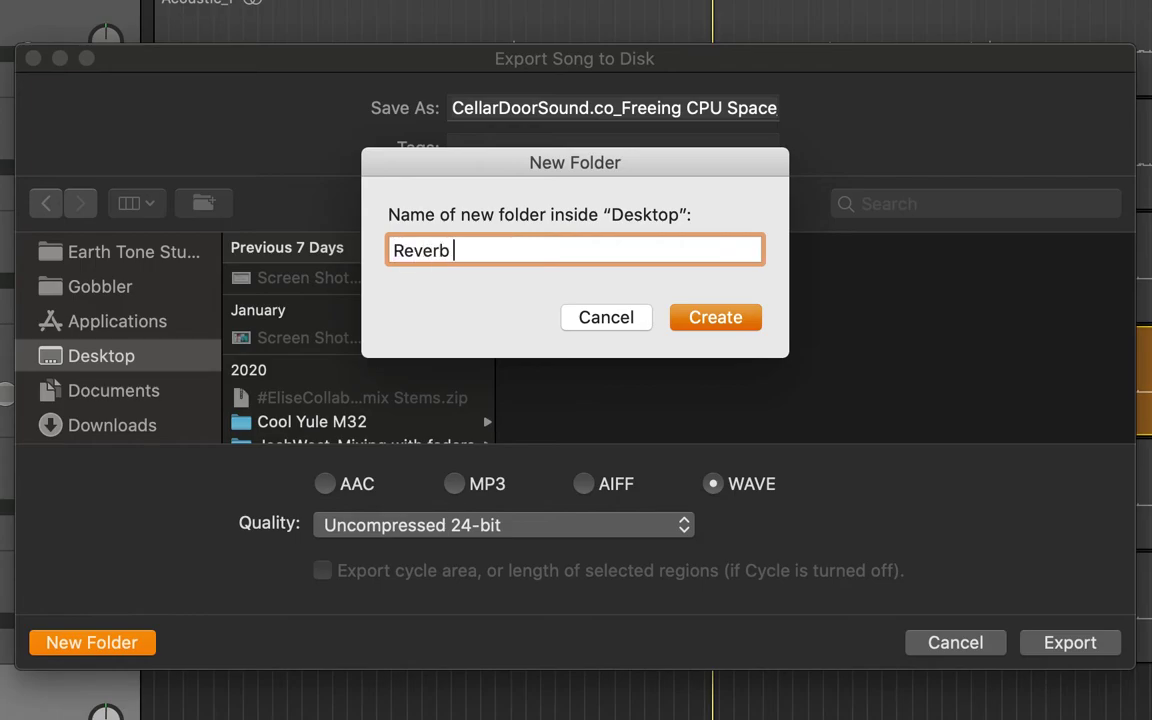
text(Bounces)
key(Return)
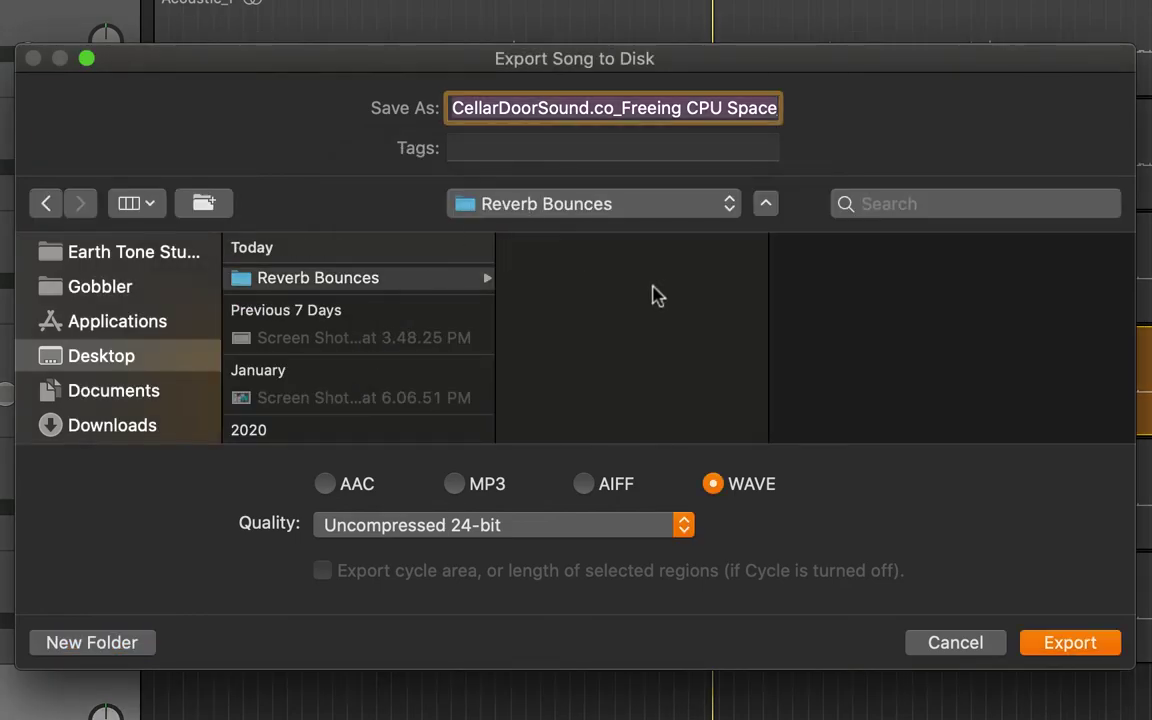
Export the soloed Vocal Verb track as "Vocal Reverb Bounce" in WAVE format at Uncompressed 24-bit quality.
text(Vocal Reverb)
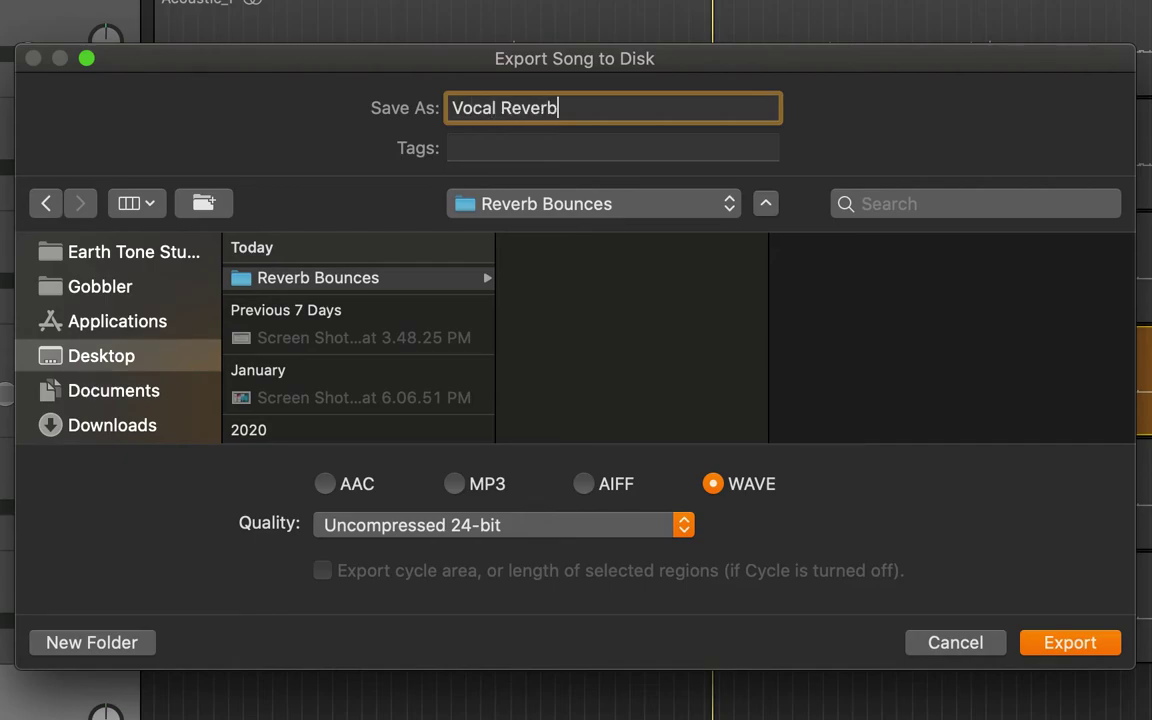
text( Bounce)
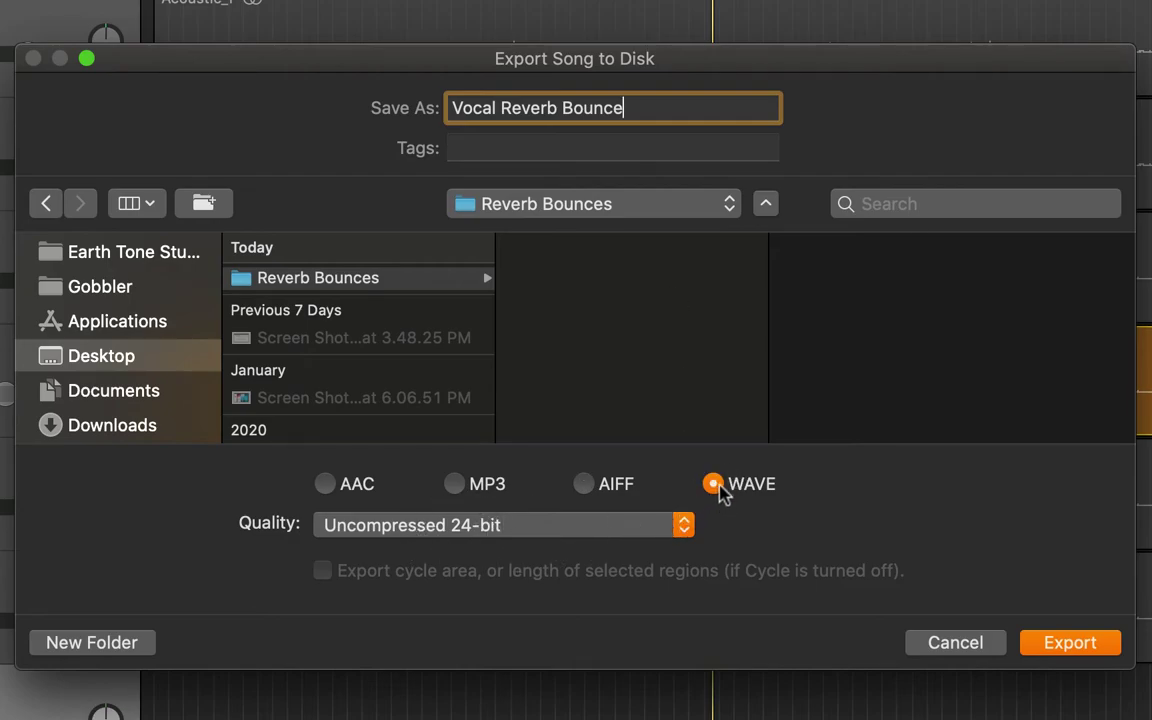
click(684, 527)
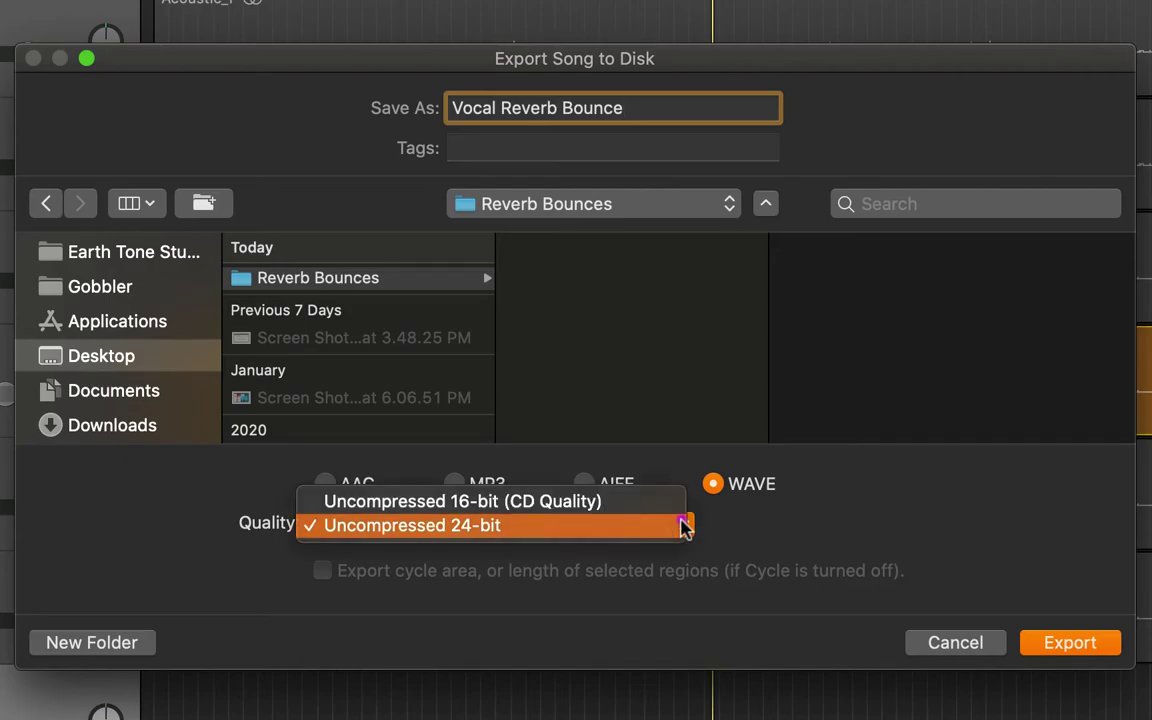
click(503, 528)
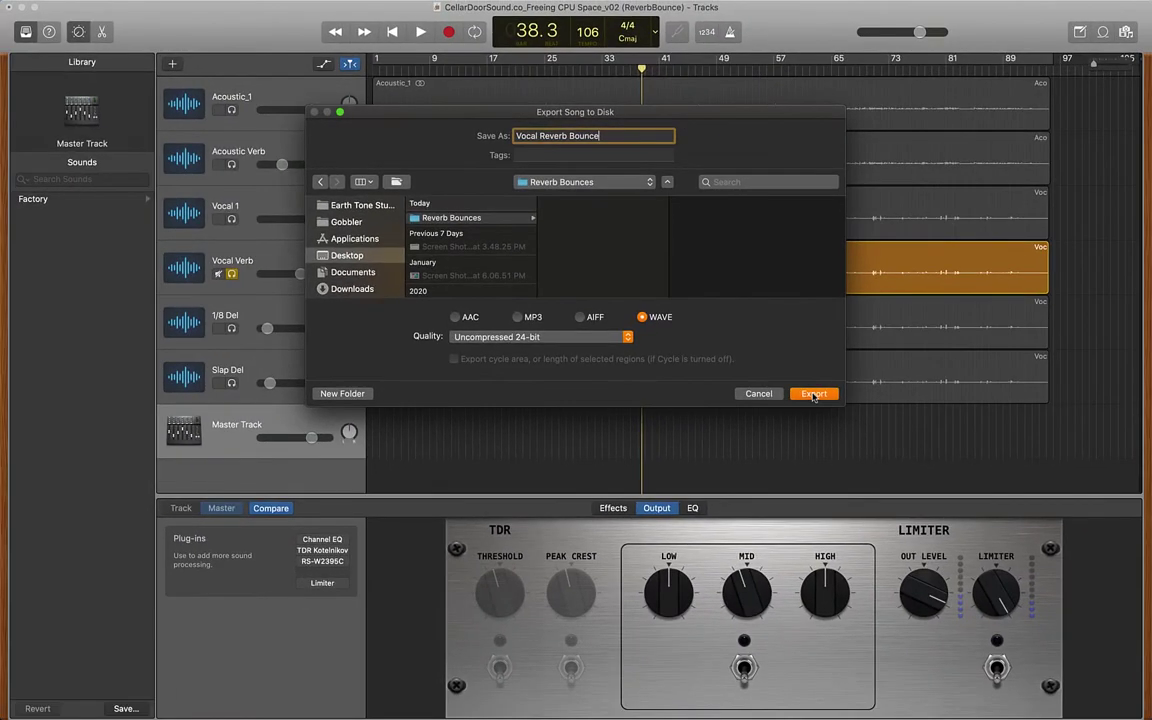
click(814, 394)
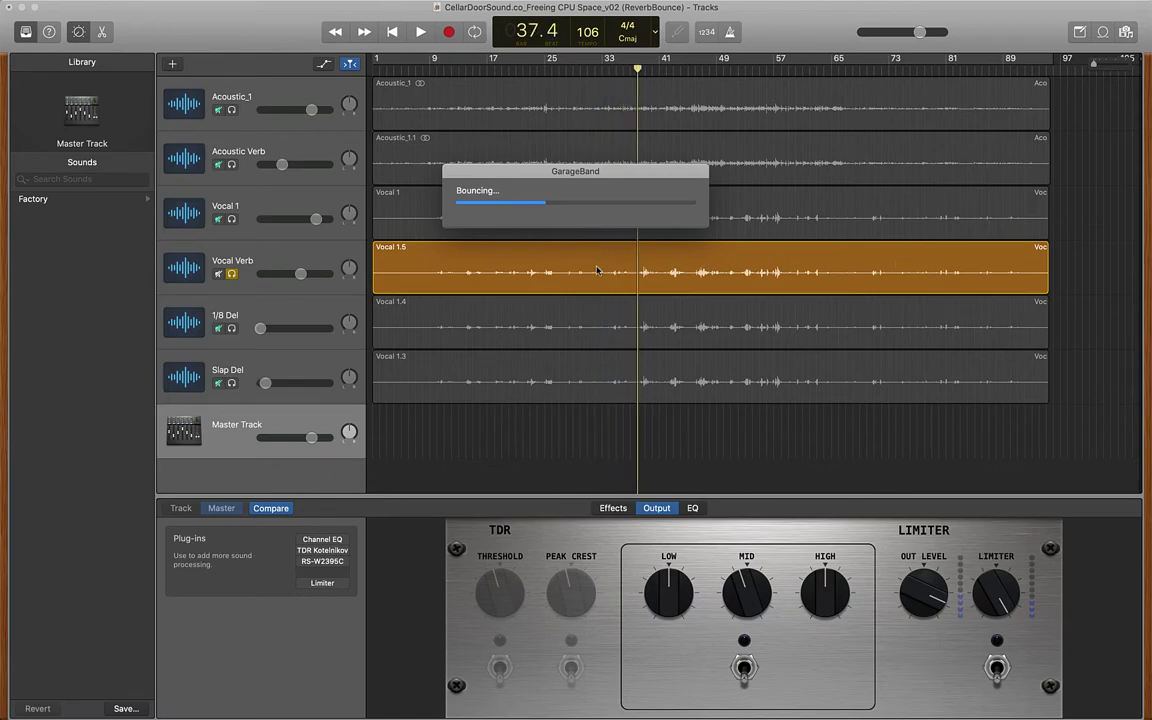
key(Escape)
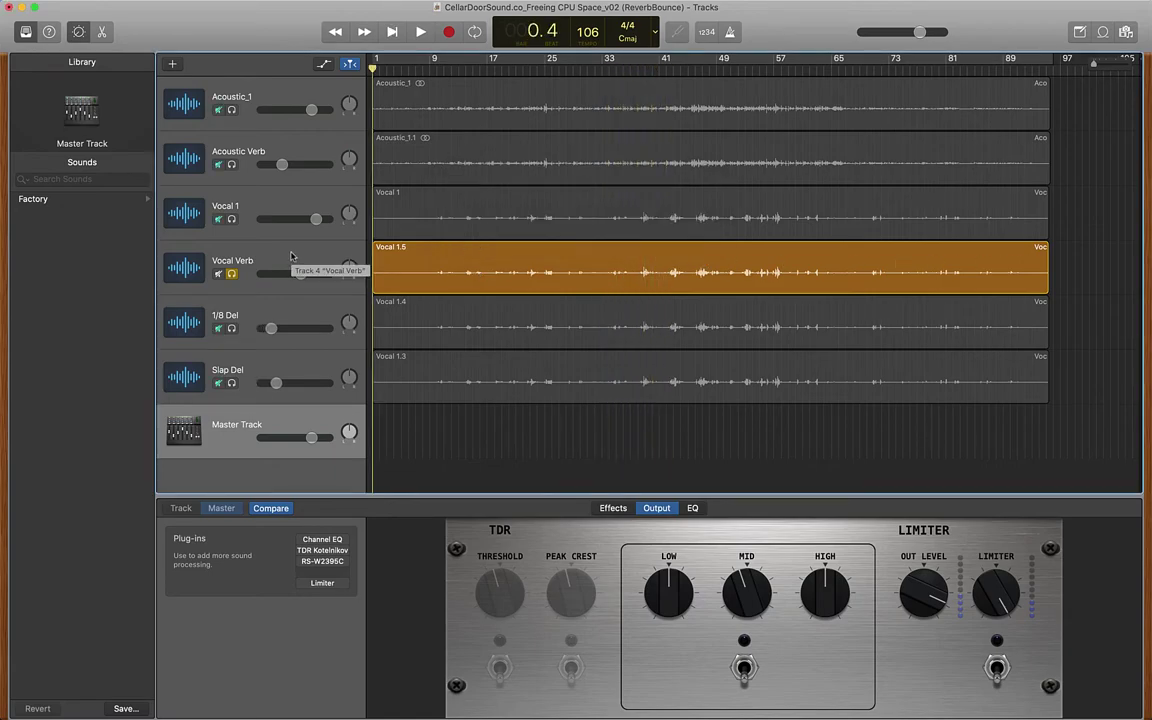
Turn off solo on the Vocal Verb track, mute it and select it.
click(232, 274)
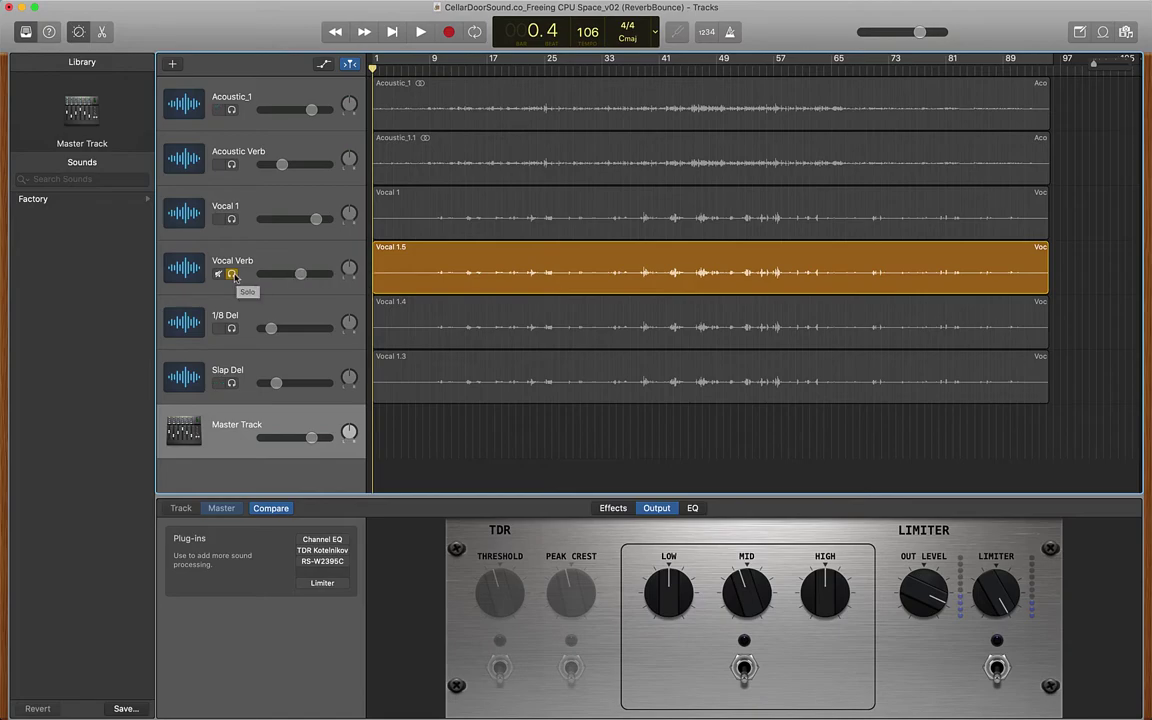
key(super+a)
click(217, 274)
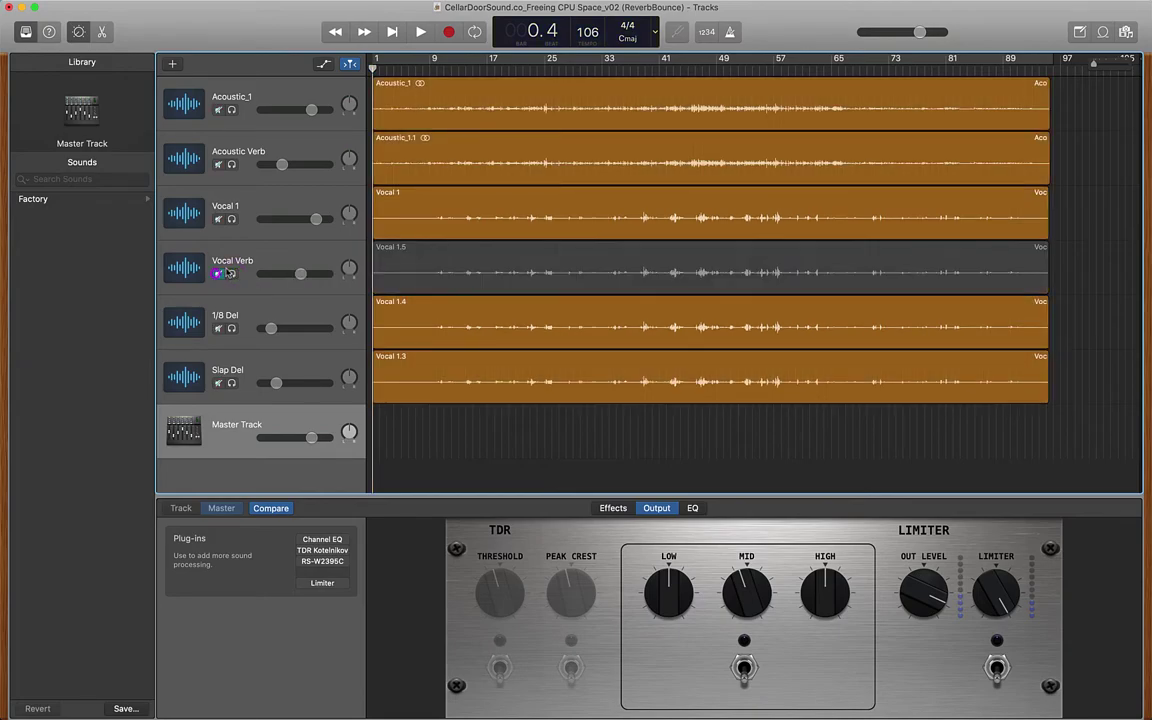
click(248, 259)
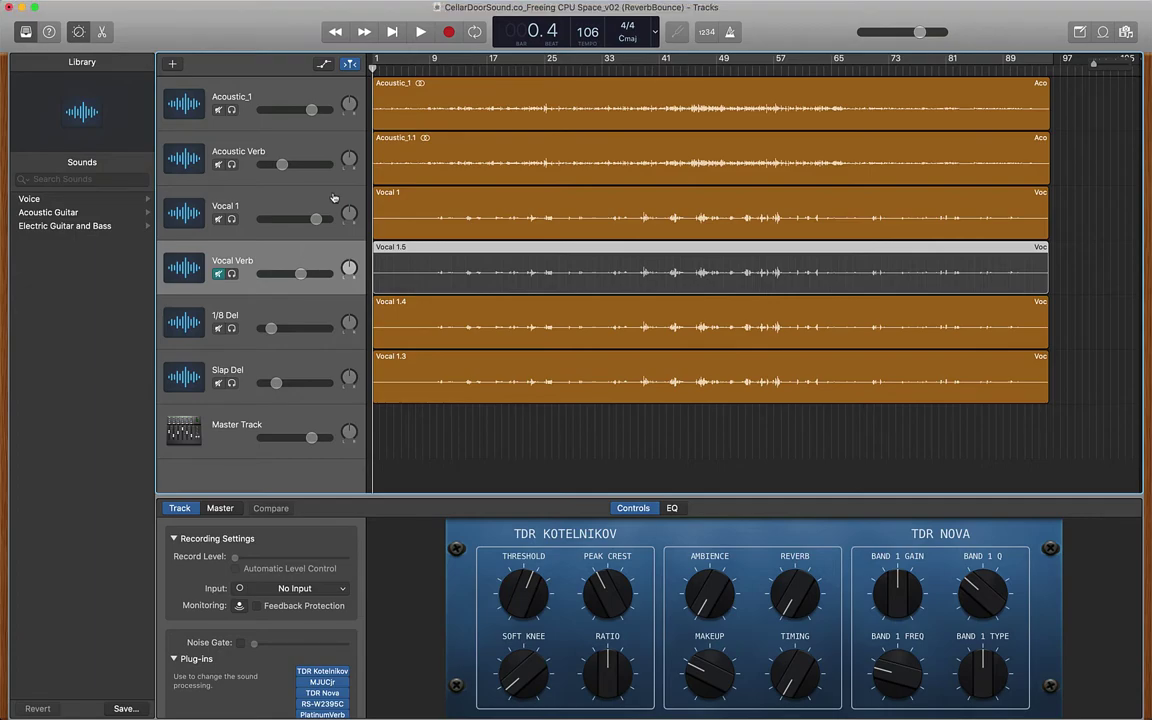
Import Vocal Reverb Bounce.wav from the Desktop's Reverb Bounces folder in Finder onto a new track at the project start.
key(super+Tab)
key(super+Tab)
key(super+Tab)
key(super+Tab)
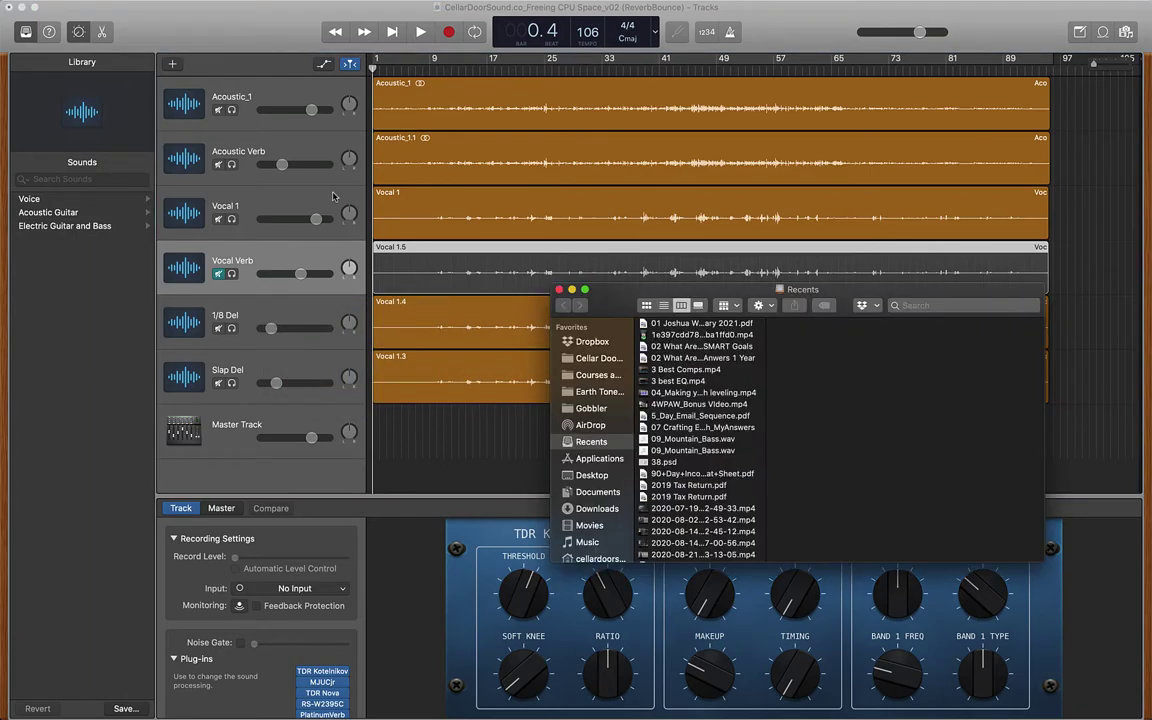
click(591, 475)
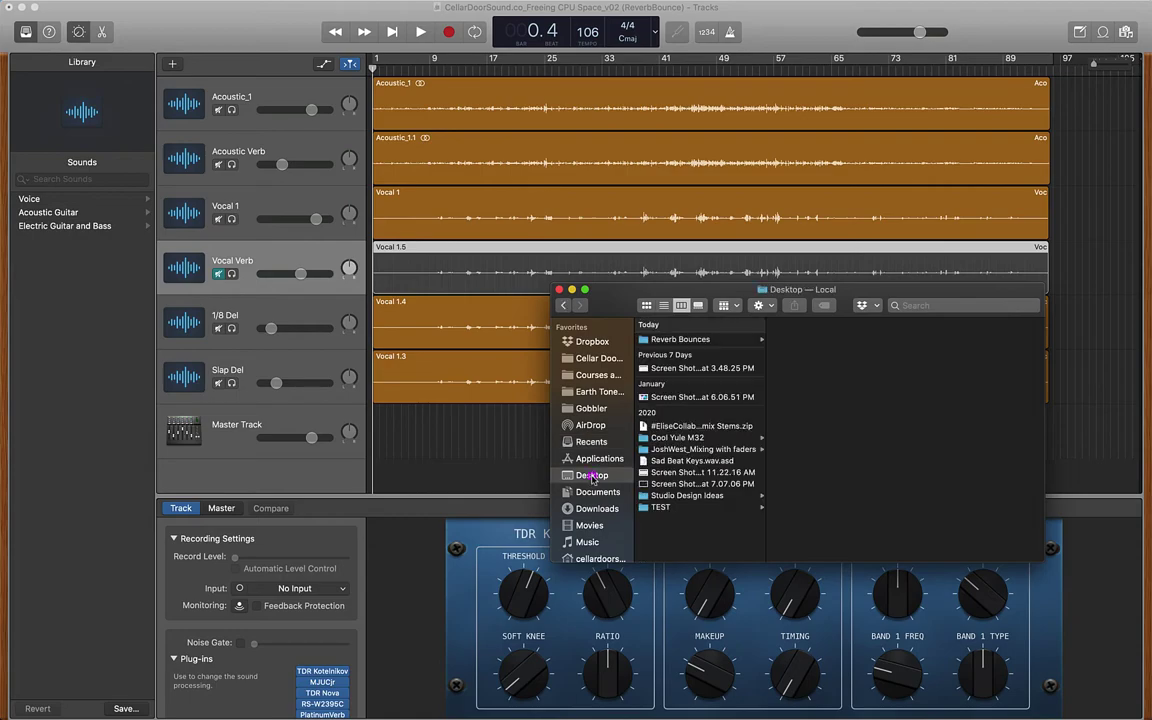
click(687, 341)
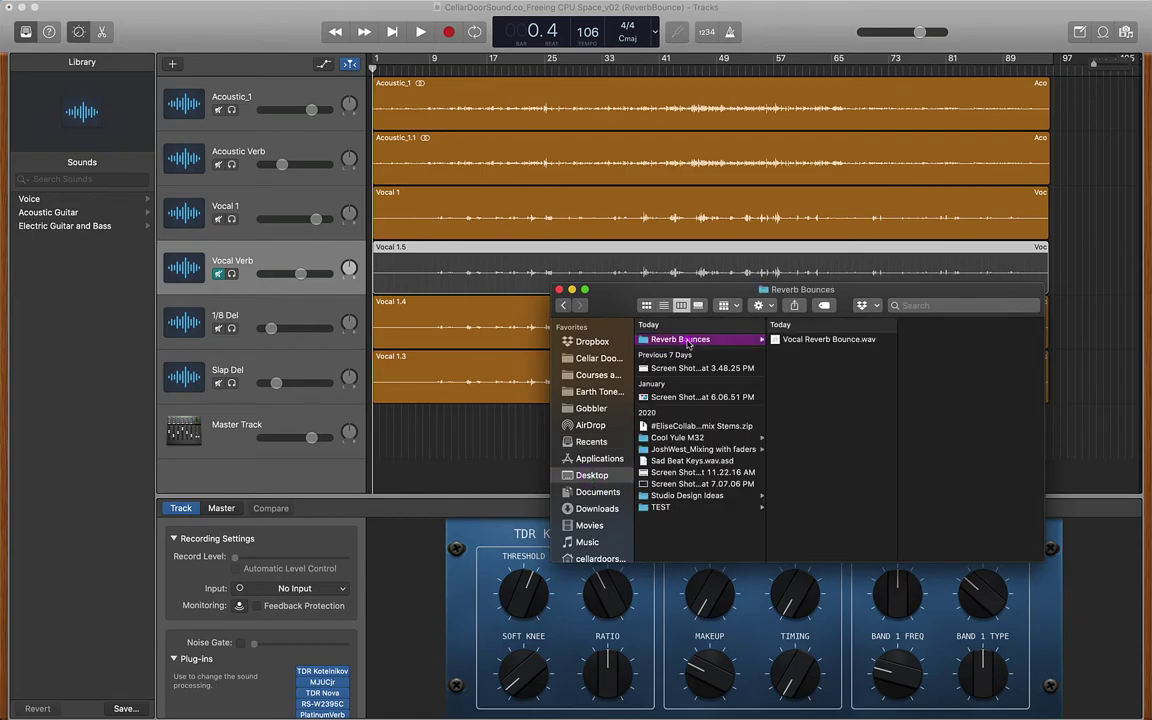
click(800, 341)
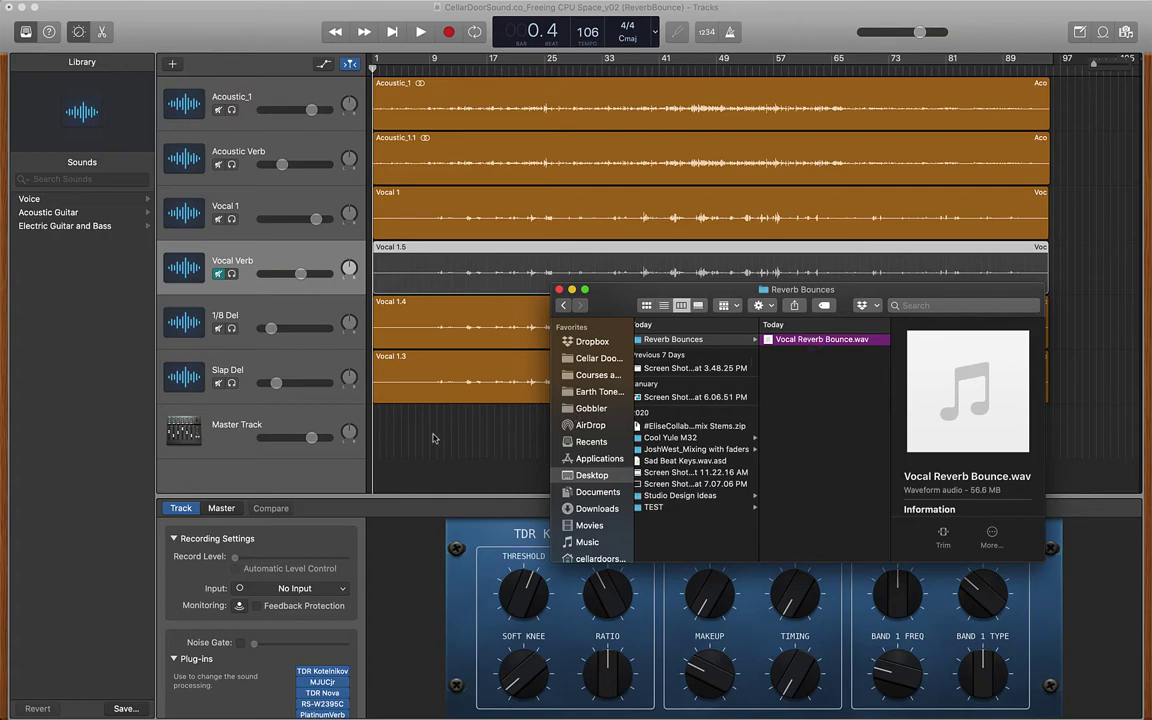
drag(801, 346, 371, 495)
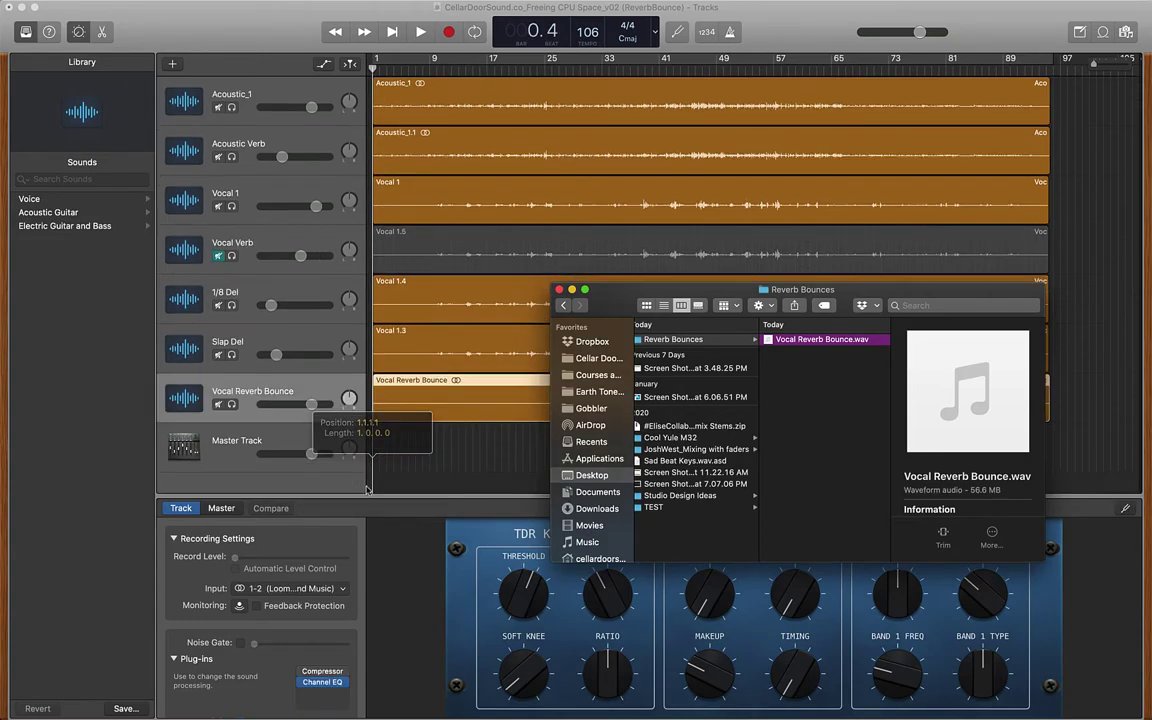
click(437, 432)
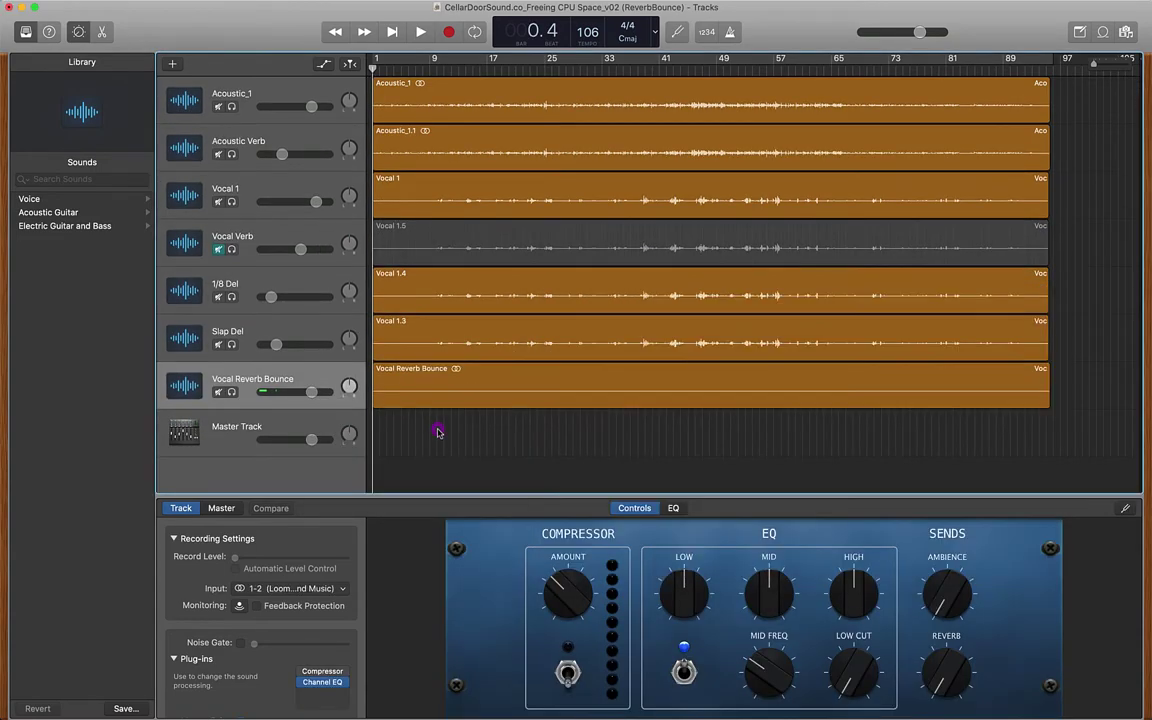
Solo the Vocal Reverb Bounce track, leaving Vocal Verb muted.
click(553, 392)
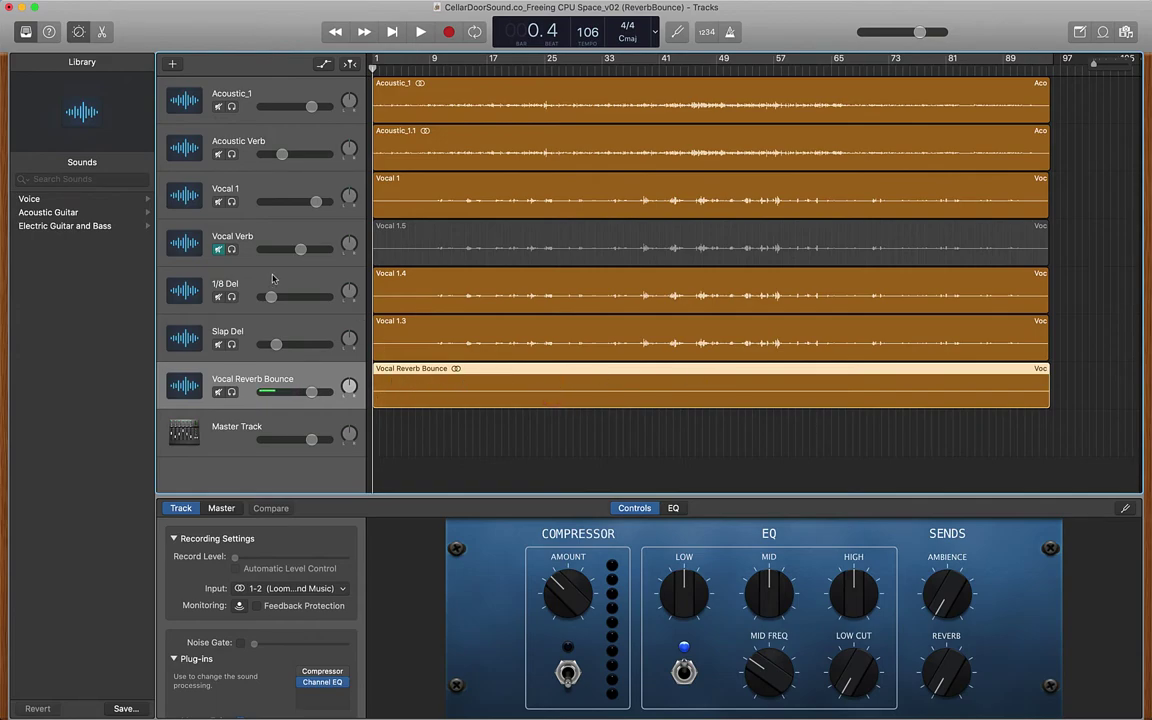
click(218, 249)
click(218, 249)
click(231, 392)
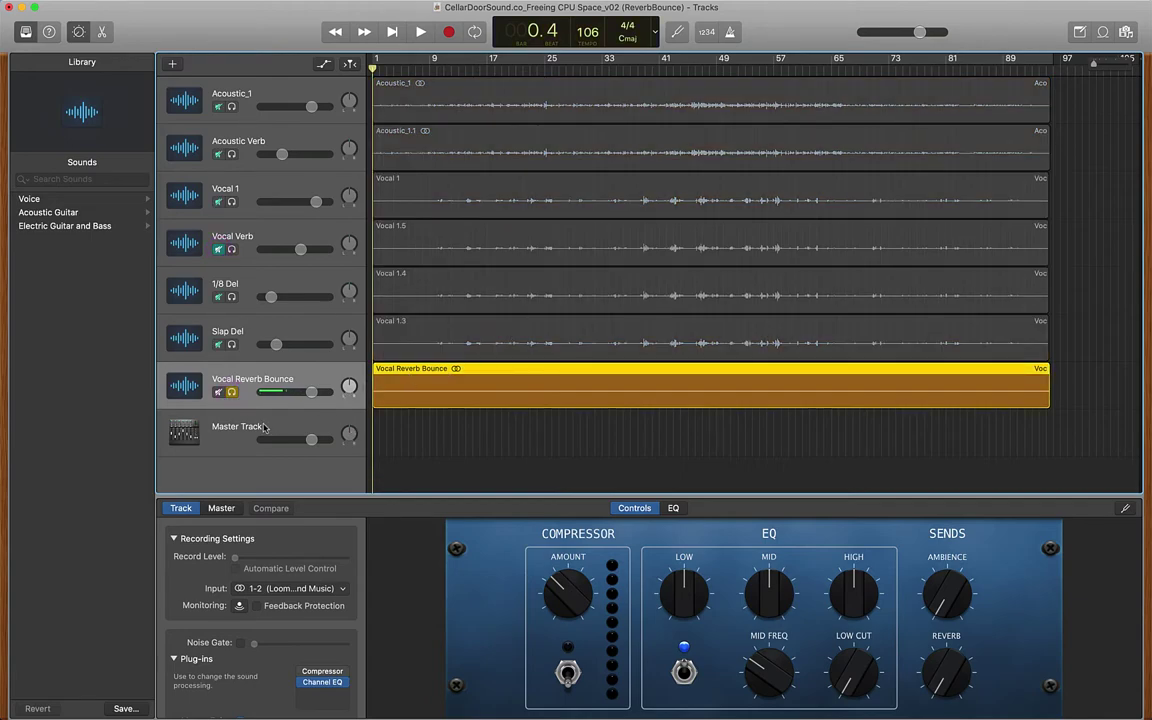
Turn the Master Track's Channel EQ, TDR Kotelnikov, RS-W2395C and Limiter back on, and play the soloed bounce from bar 21.
click(255, 430)
drag(301, 586, 302, 538)
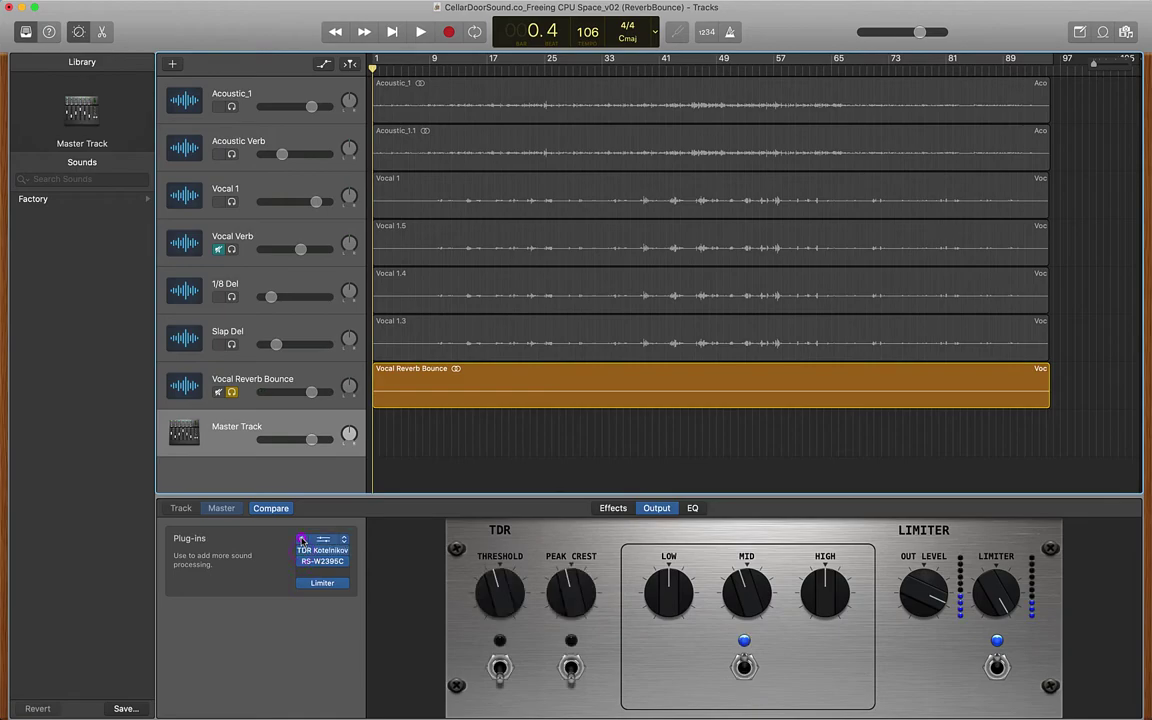
click(519, 67)
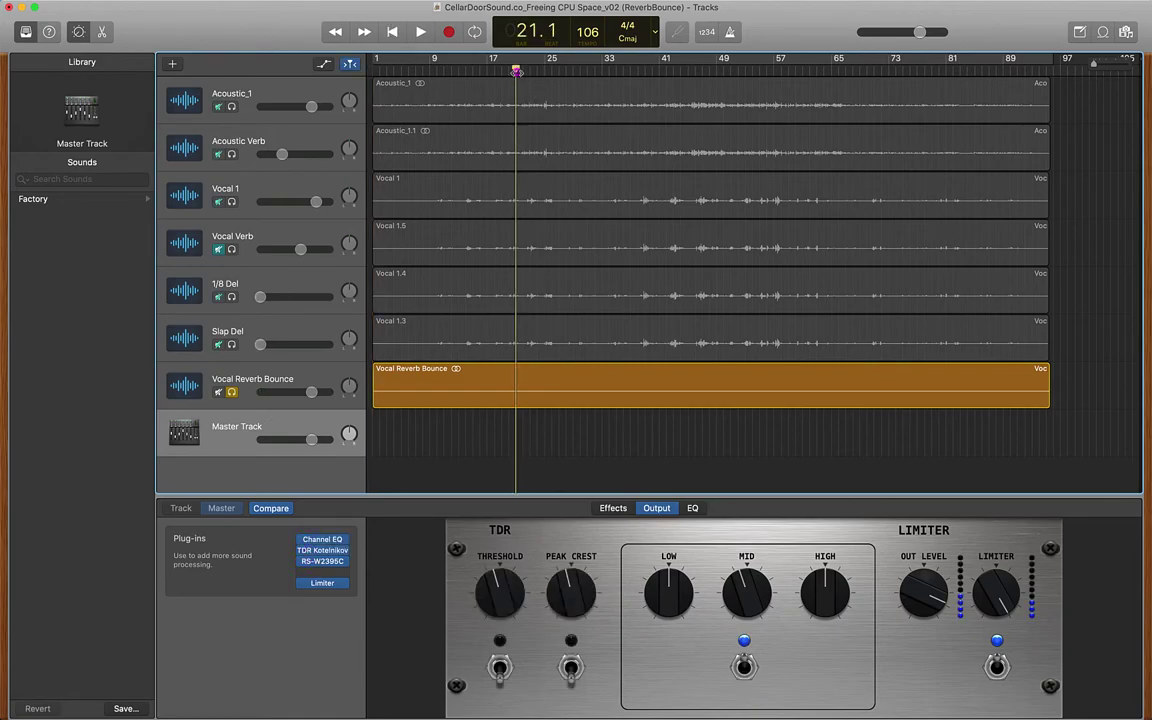
key(space)
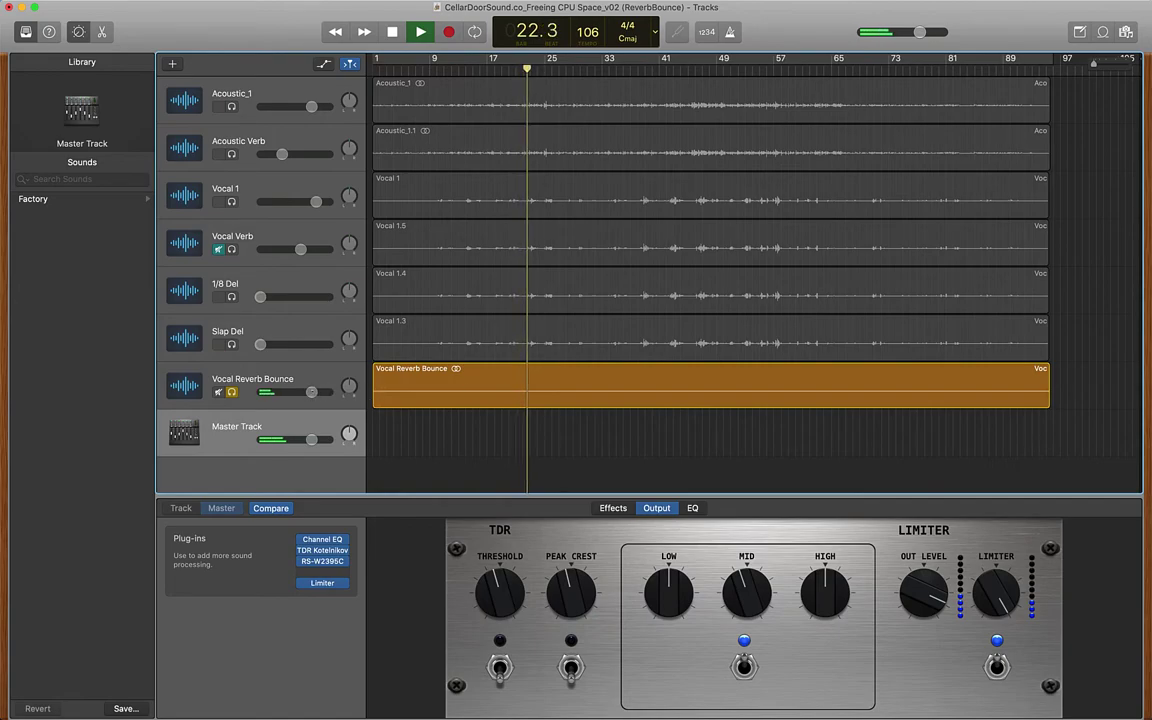
Try the Vocal Reverb Bounce track's volume at +6.0 dB, reset it to its default and stop playback.
drag(311, 391, 330, 391)
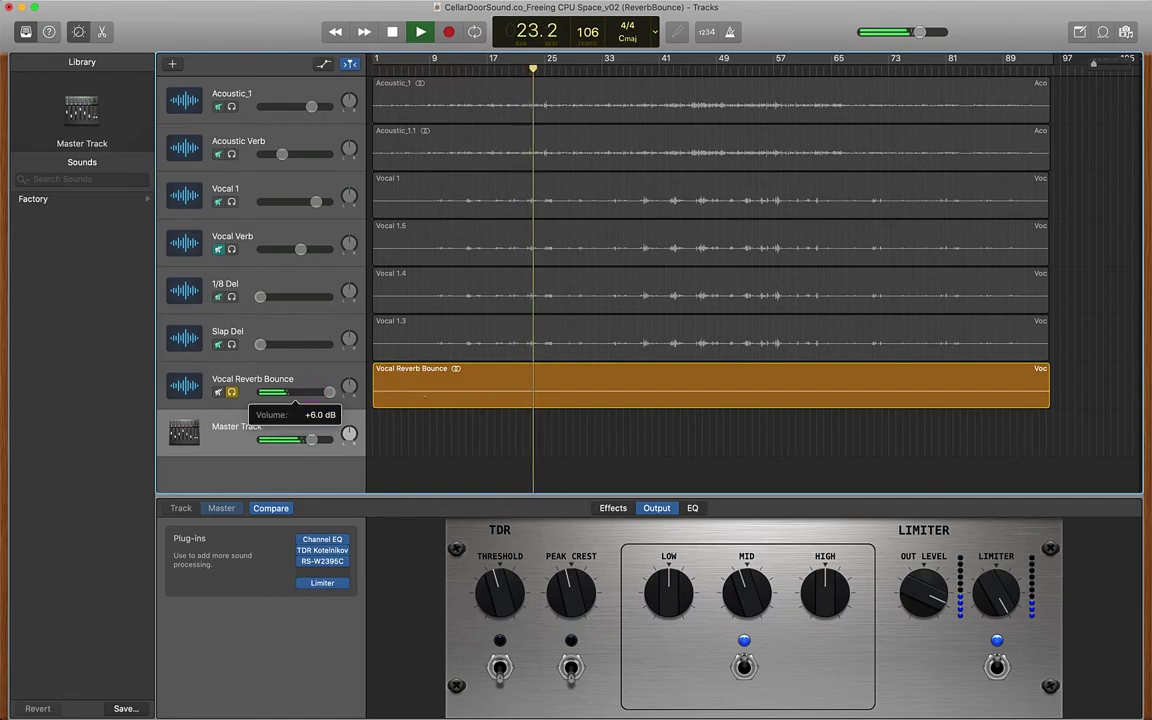
alt+click(330, 391)
key(space)
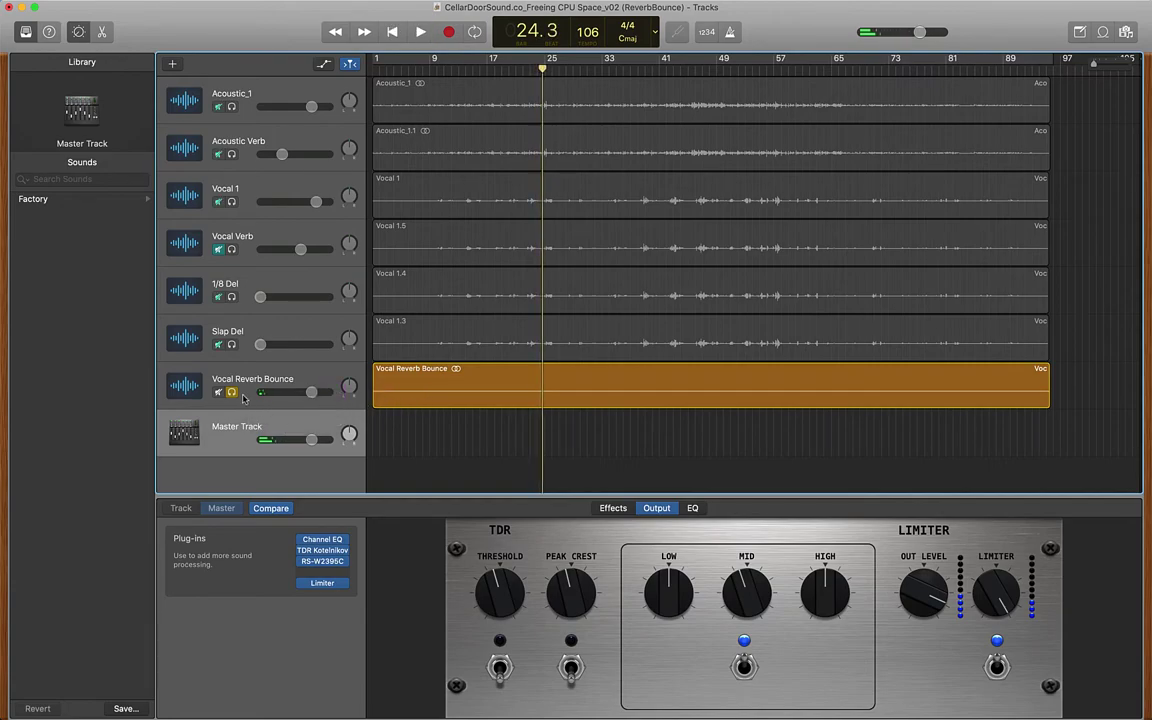
Turn off solo on the Vocal Reverb Bounce track and move it directly below Vocal Verb.
click(231, 392)
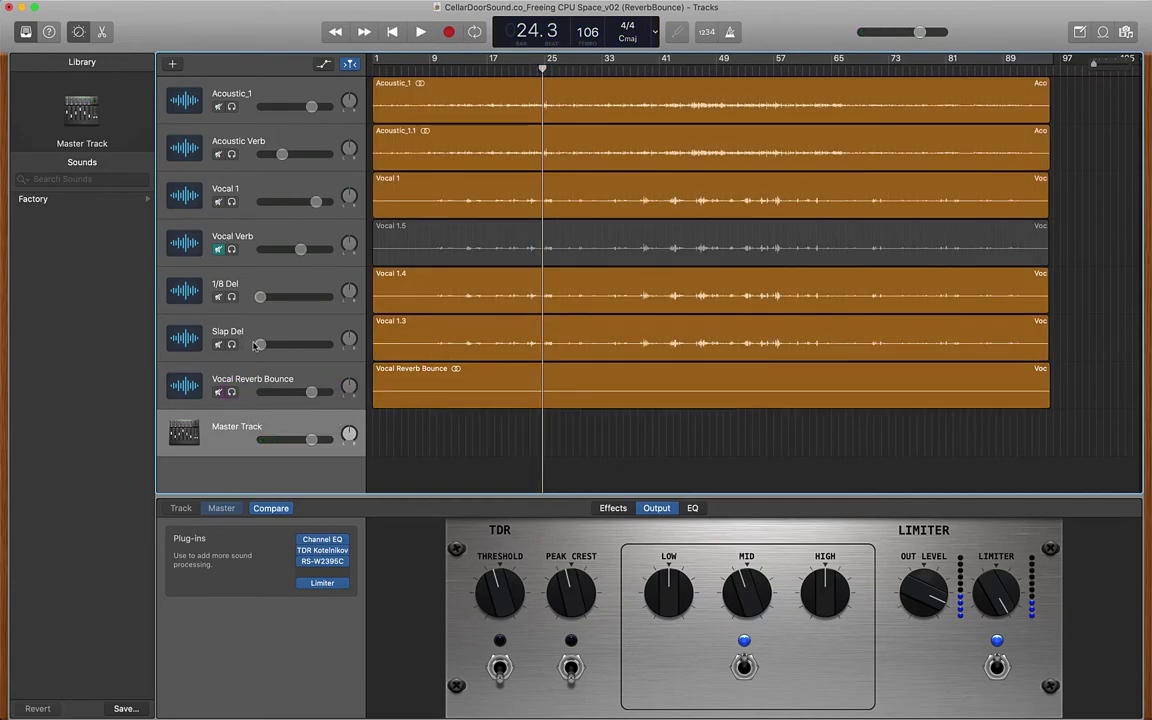
drag(262, 378, 267, 290)
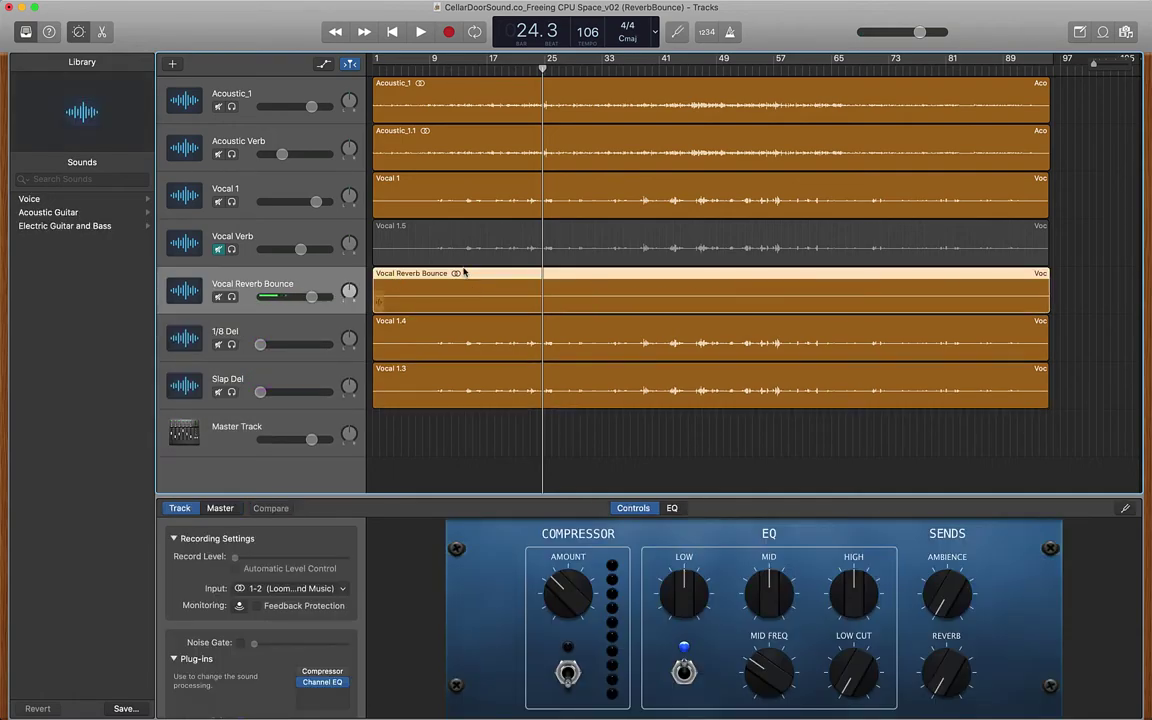
Play from bar 38 with Vocal 1 and Vocal Reverb Bounce soloed together, stop playback and turn off both solos.
drag(542, 68, 639, 67)
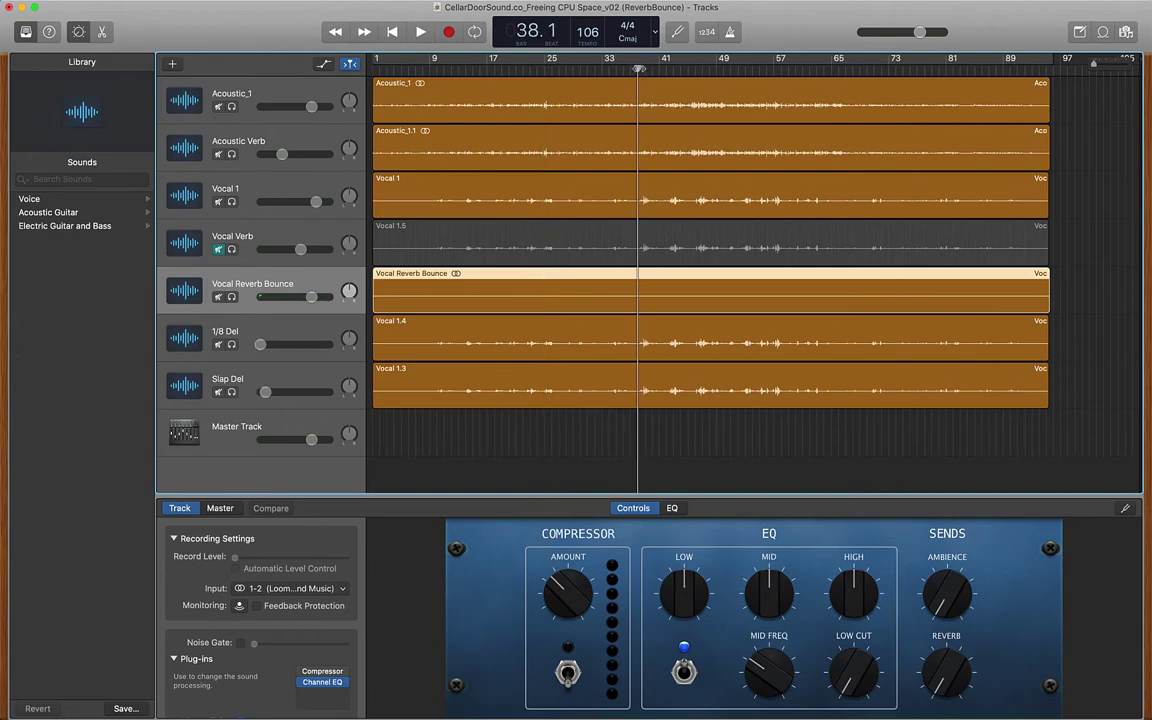
key(space)
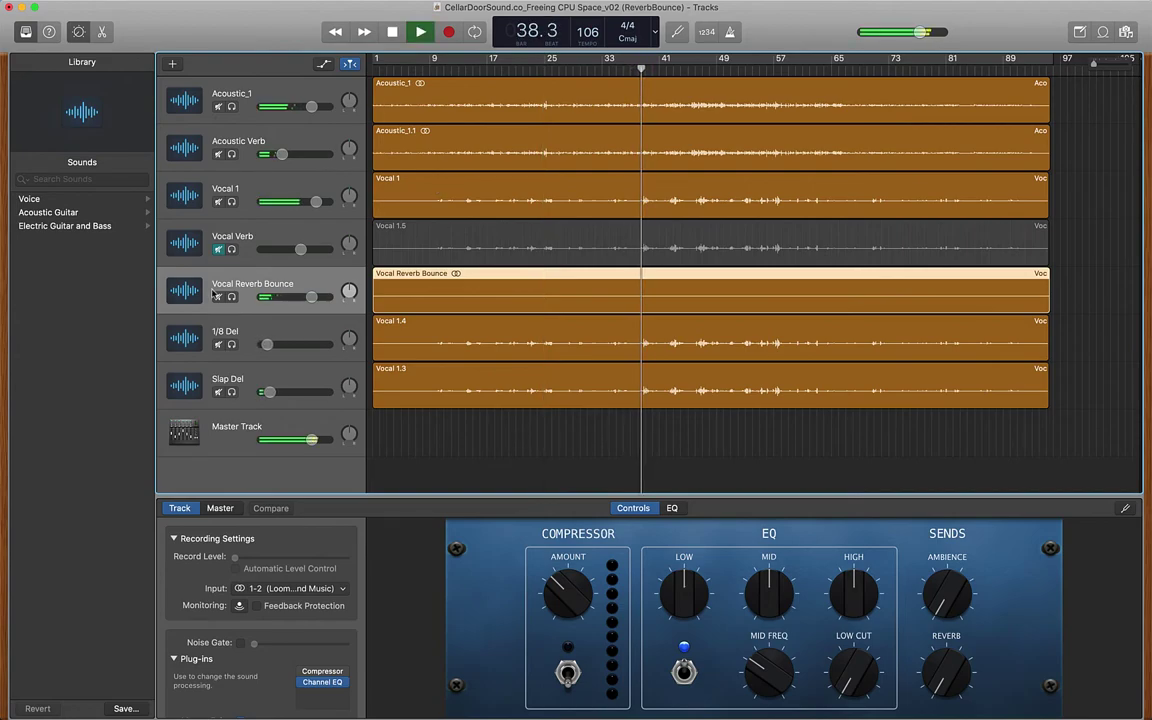
click(231, 201)
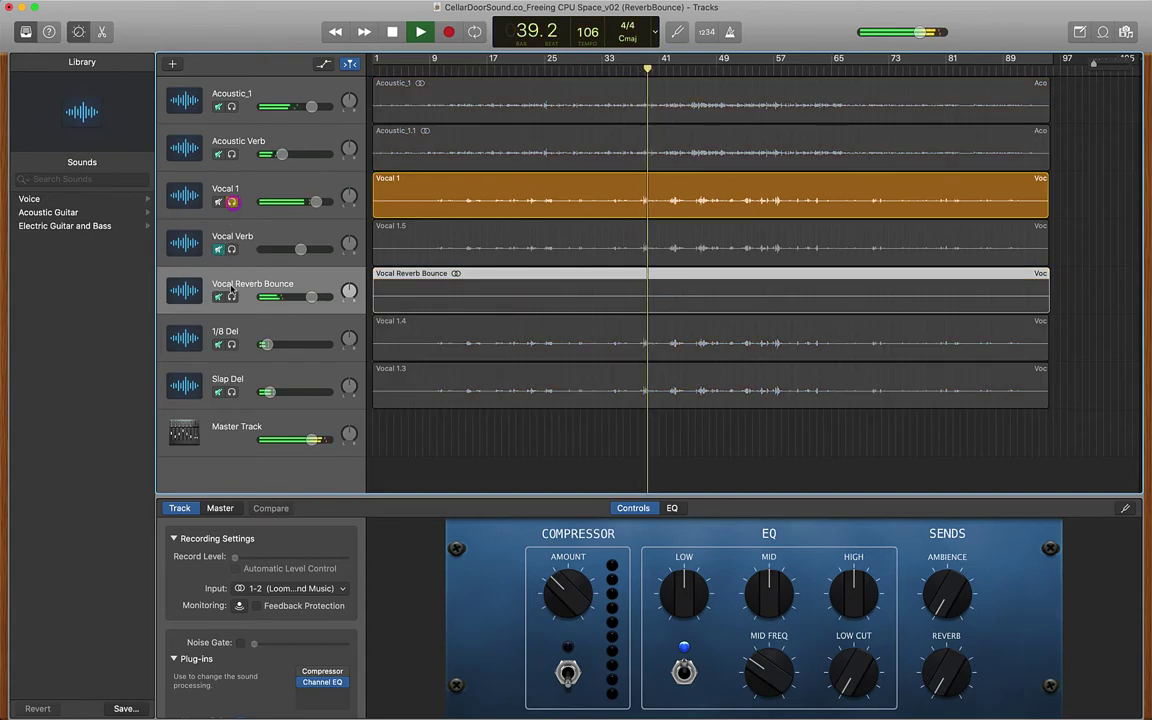
click(231, 297)
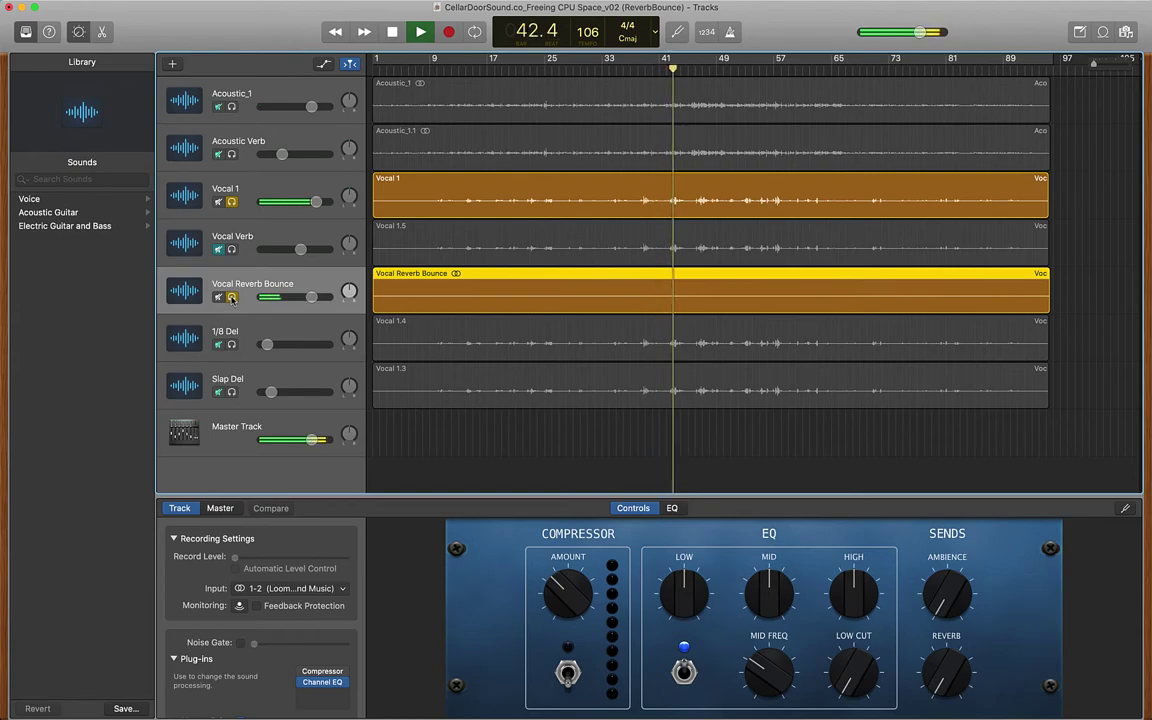
key(space)
click(231, 297)
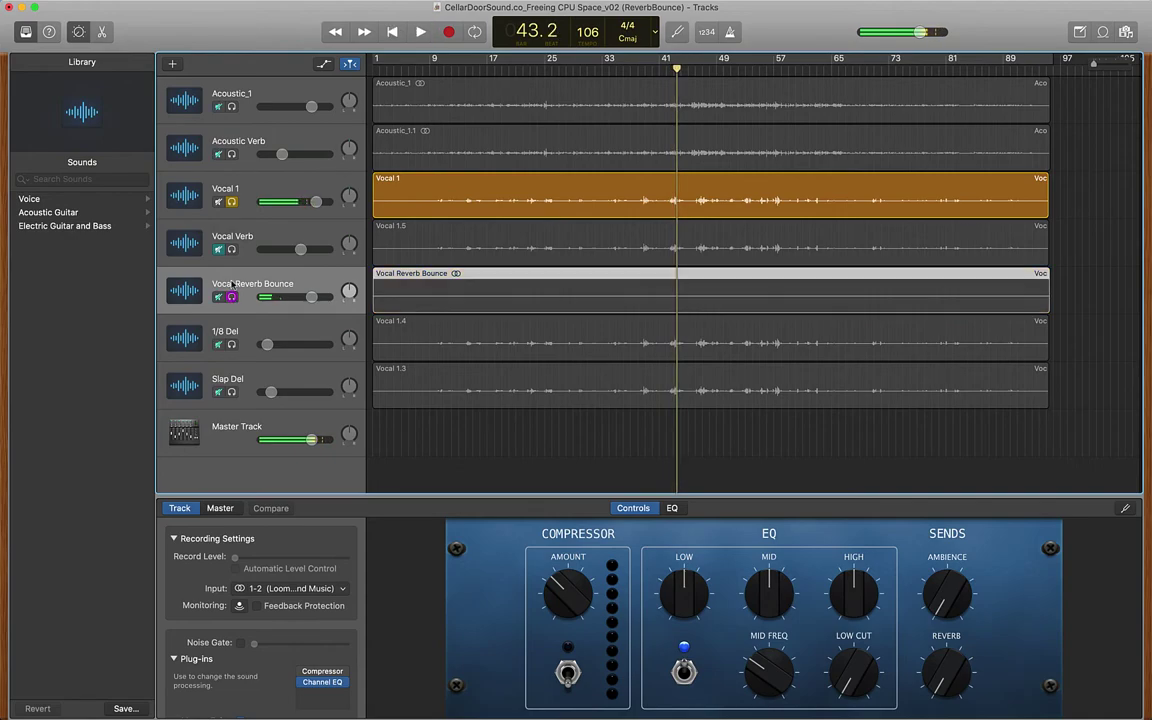
click(232, 202)
Delete the muted Vocal Verb track together with its Vocal 1.5 region.
click(253, 235)
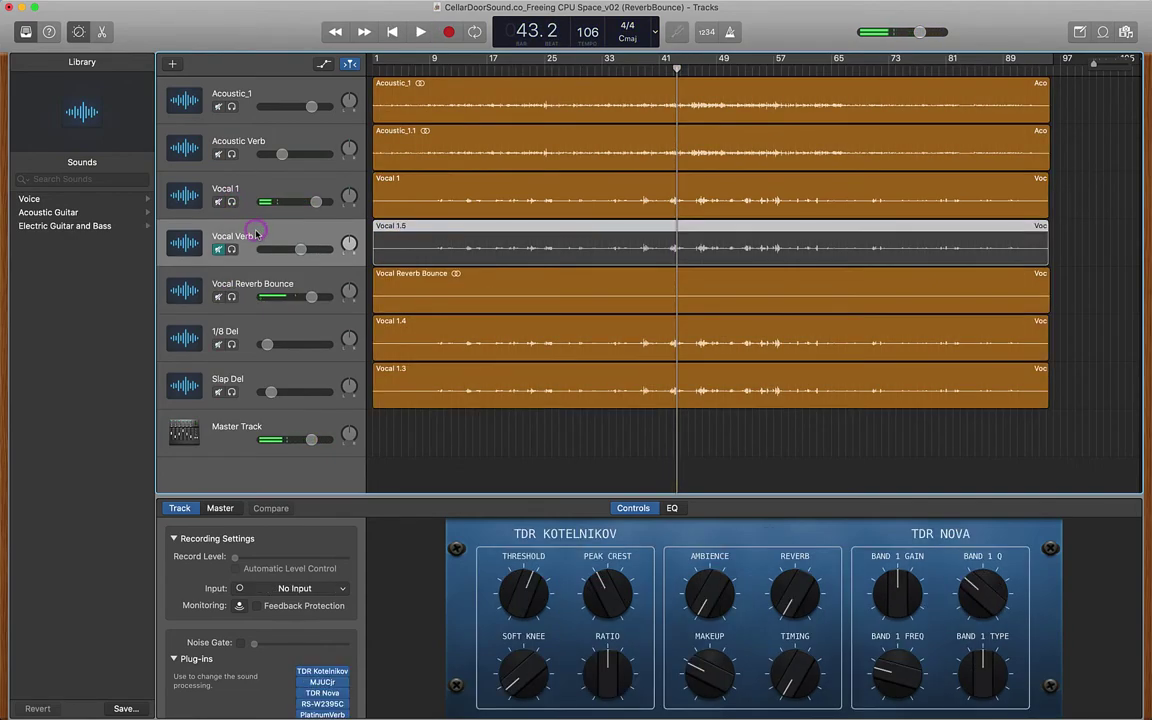
key(Delete)
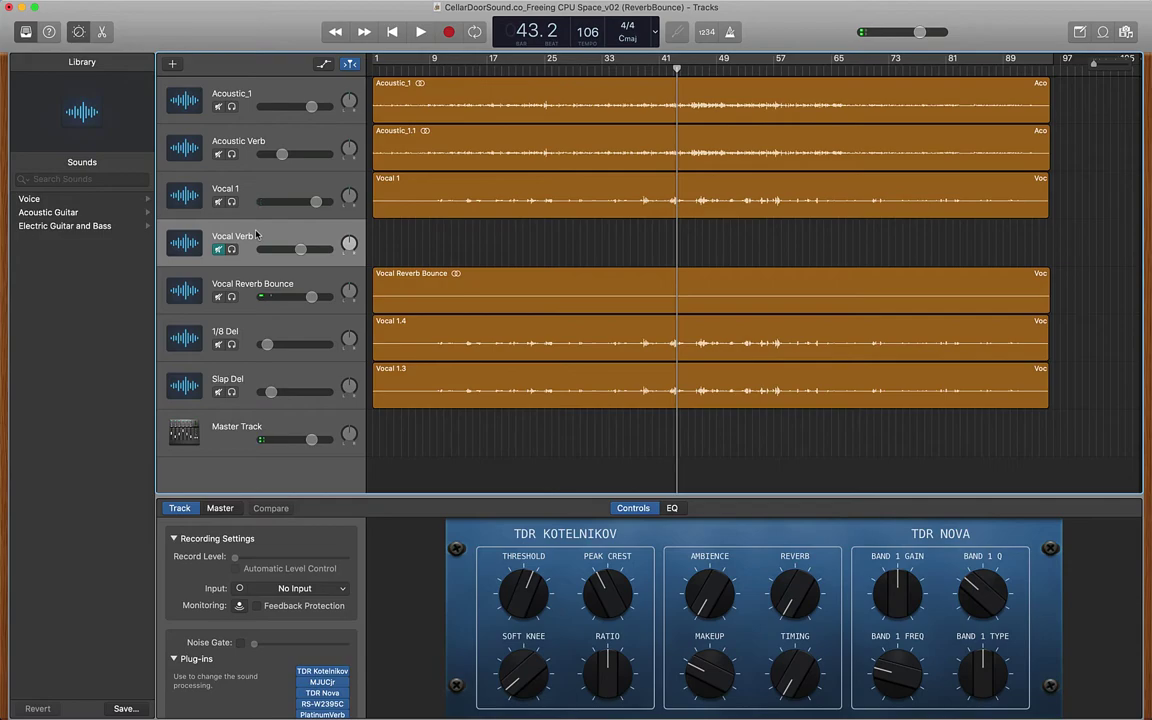
key(super+BackSpace)
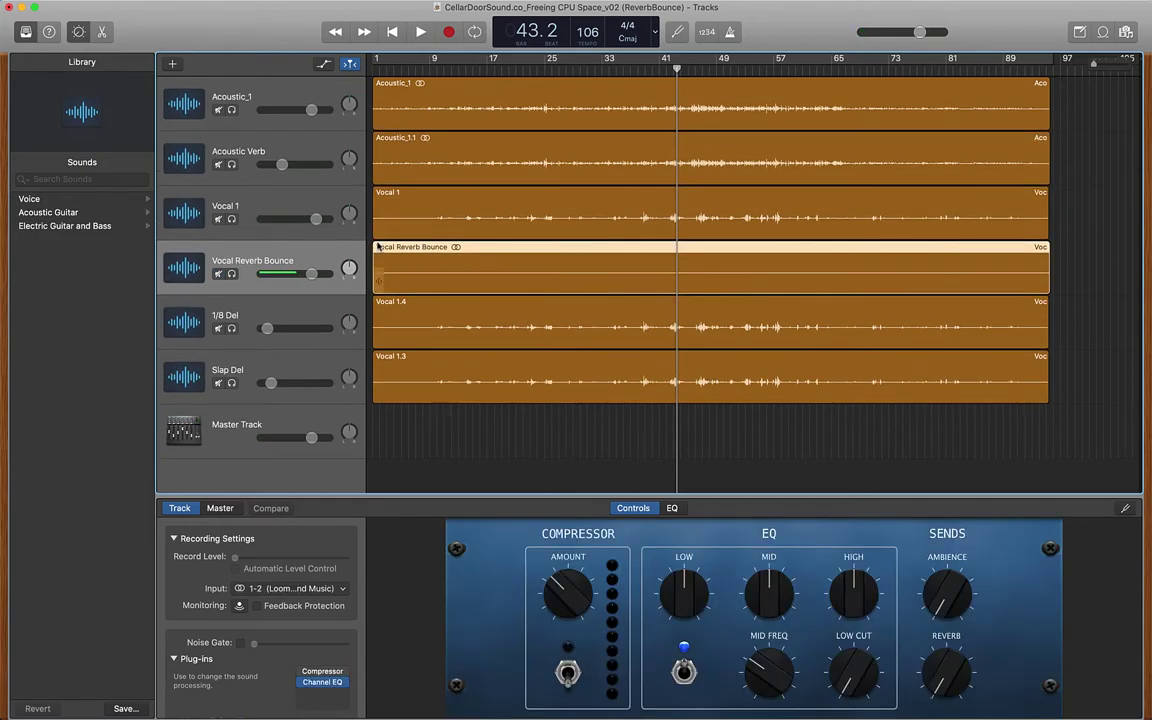
Look over the plug-ins on Vocal 1 and Vocal Reverb Bounce, and solo the 1/8 Del and Slap Del tracks together.
click(229, 203)
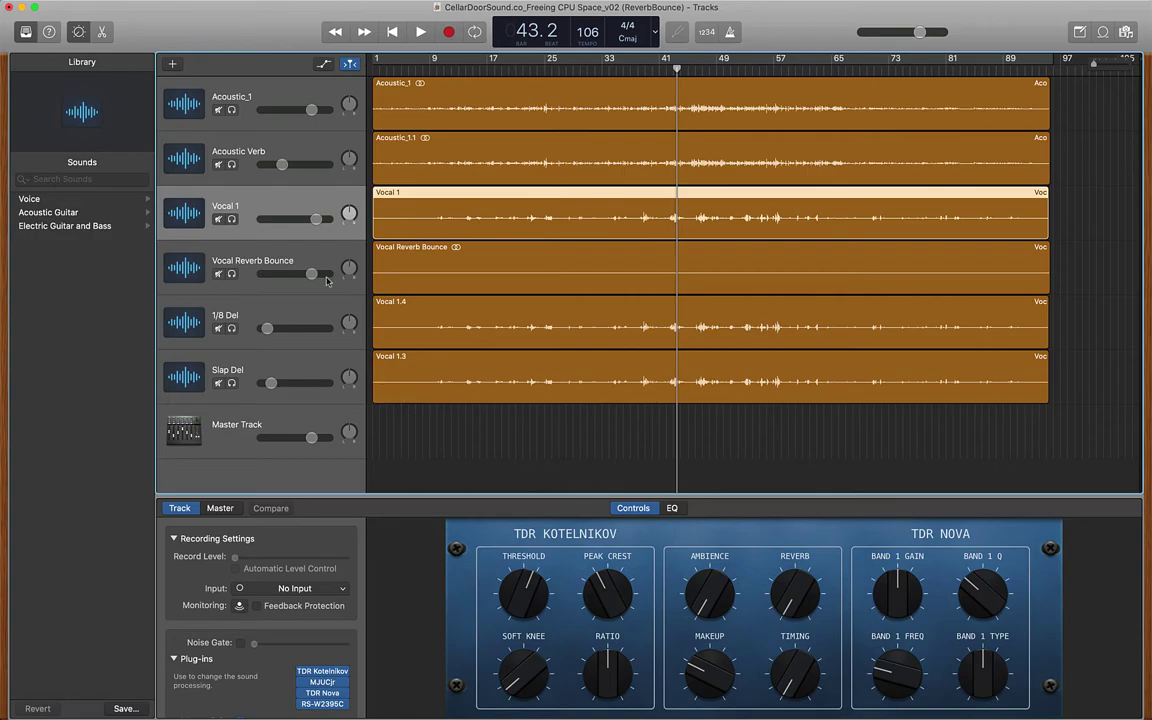
click(298, 258)
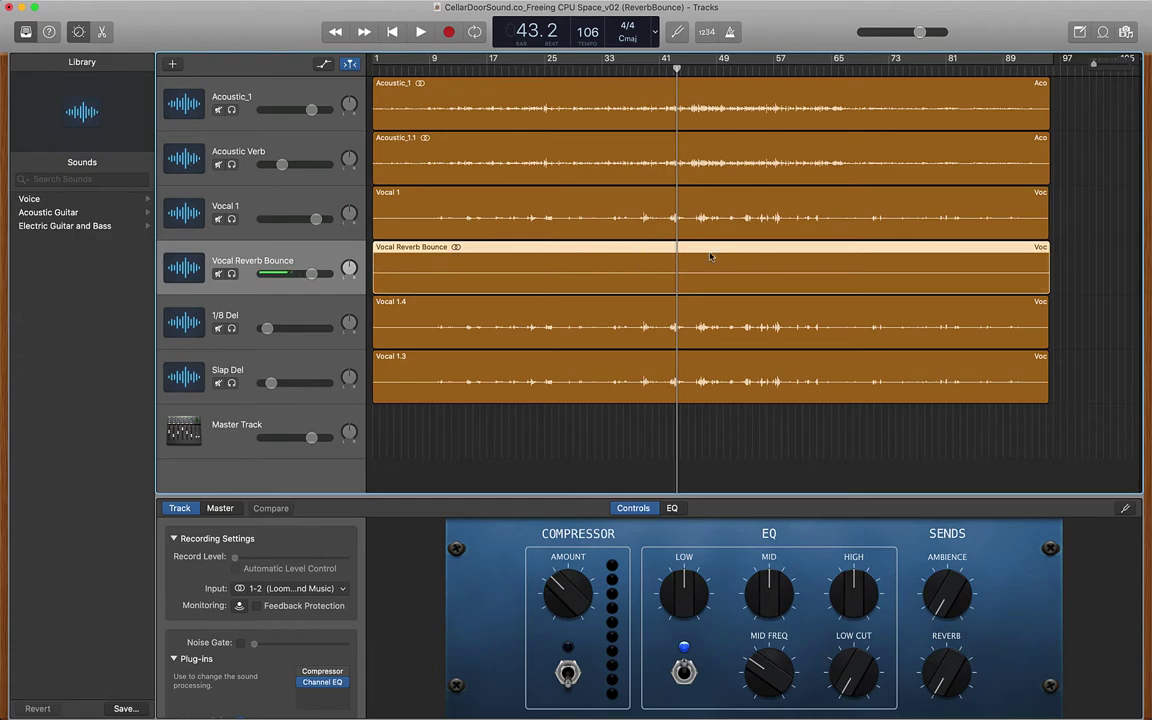
click(295, 317)
click(231, 328)
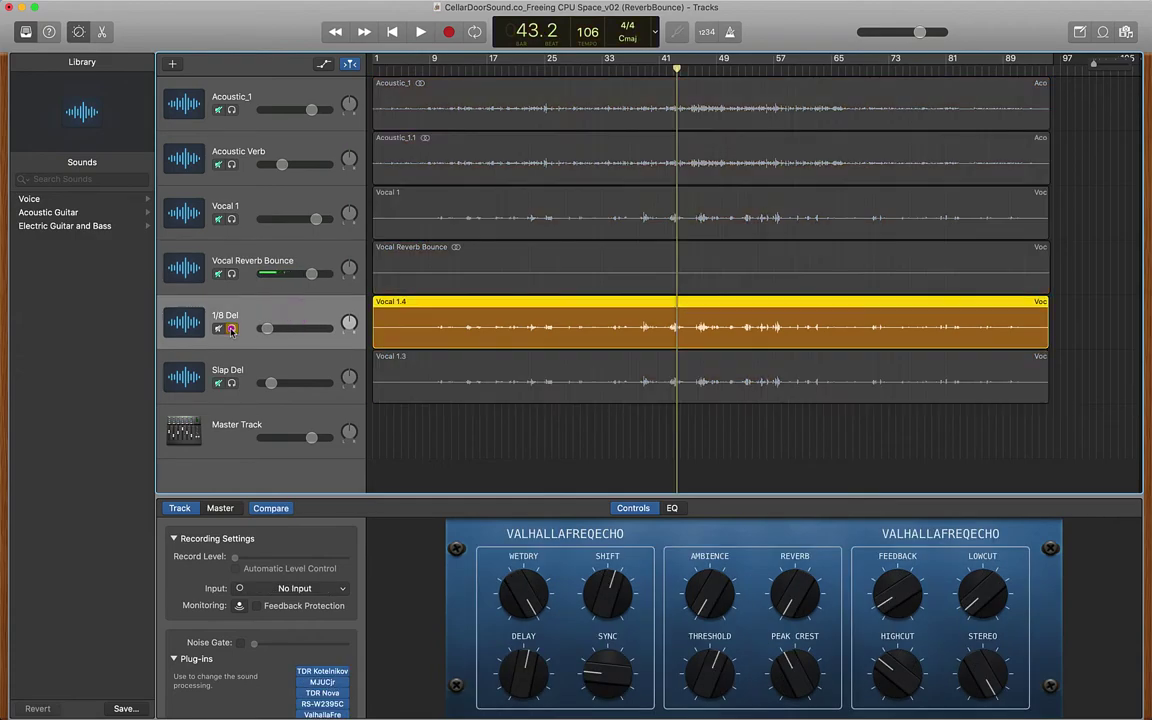
click(231, 382)
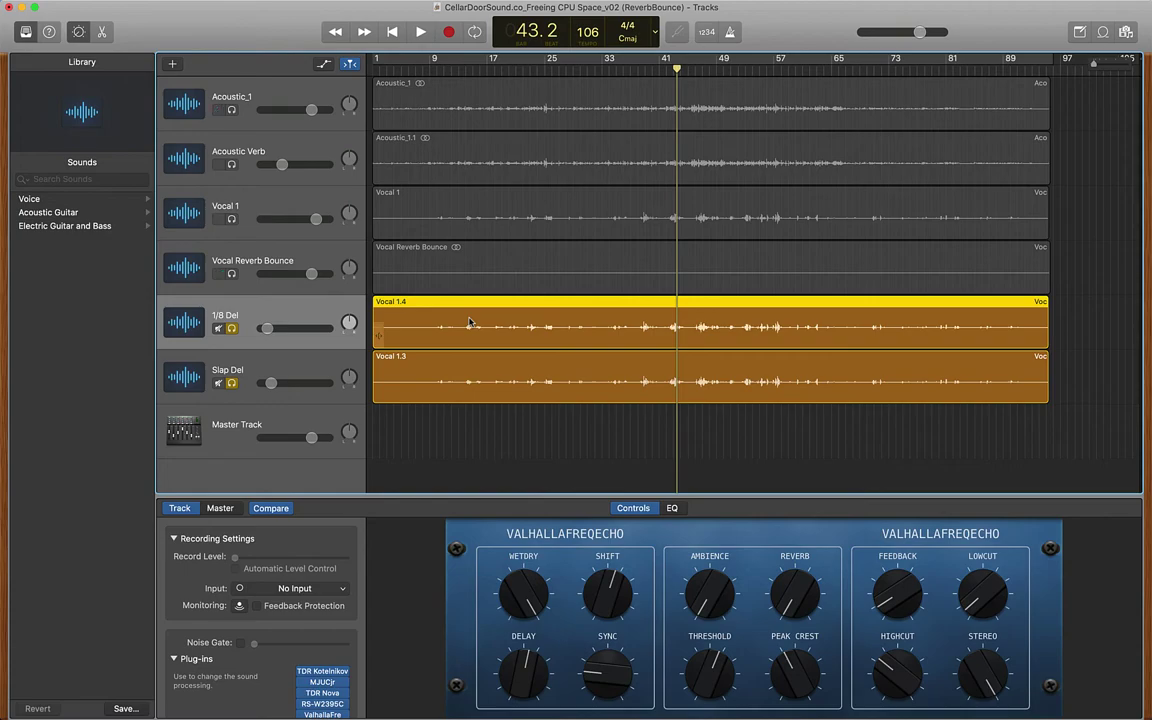
Bypass the Channel EQ, TDR Kotelnikov, RS-W2395C and Limiter plug-ins on the Master Track.
click(240, 428)
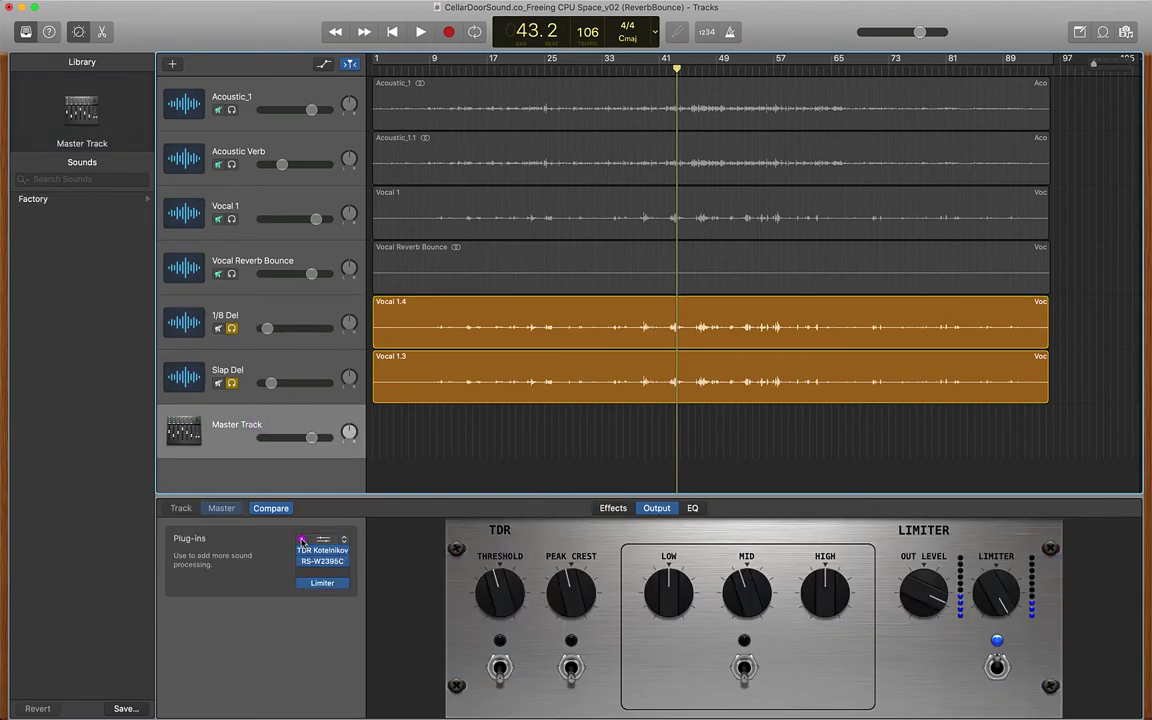
click(302, 541)
click(302, 585)
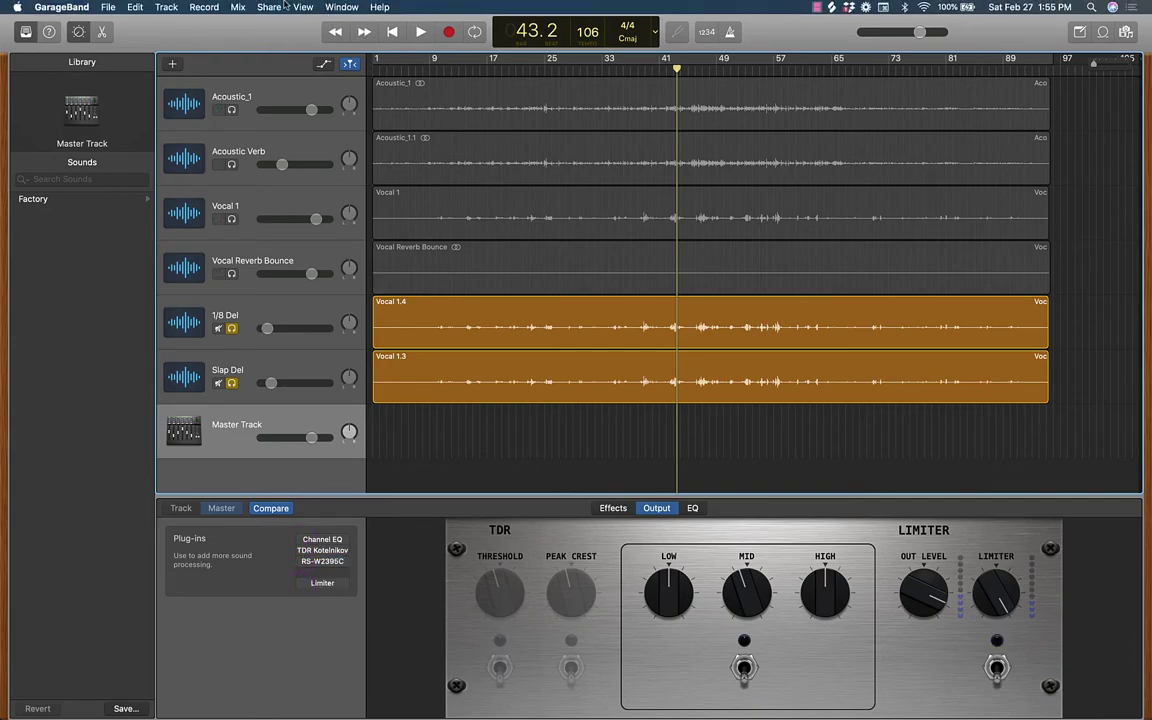
Export the soloed delays to the Reverb Bounces folder as an uncompressed 24-bit WAVE file named Vocal Delay Bounce.
click(280, 7)
click(303, 109)
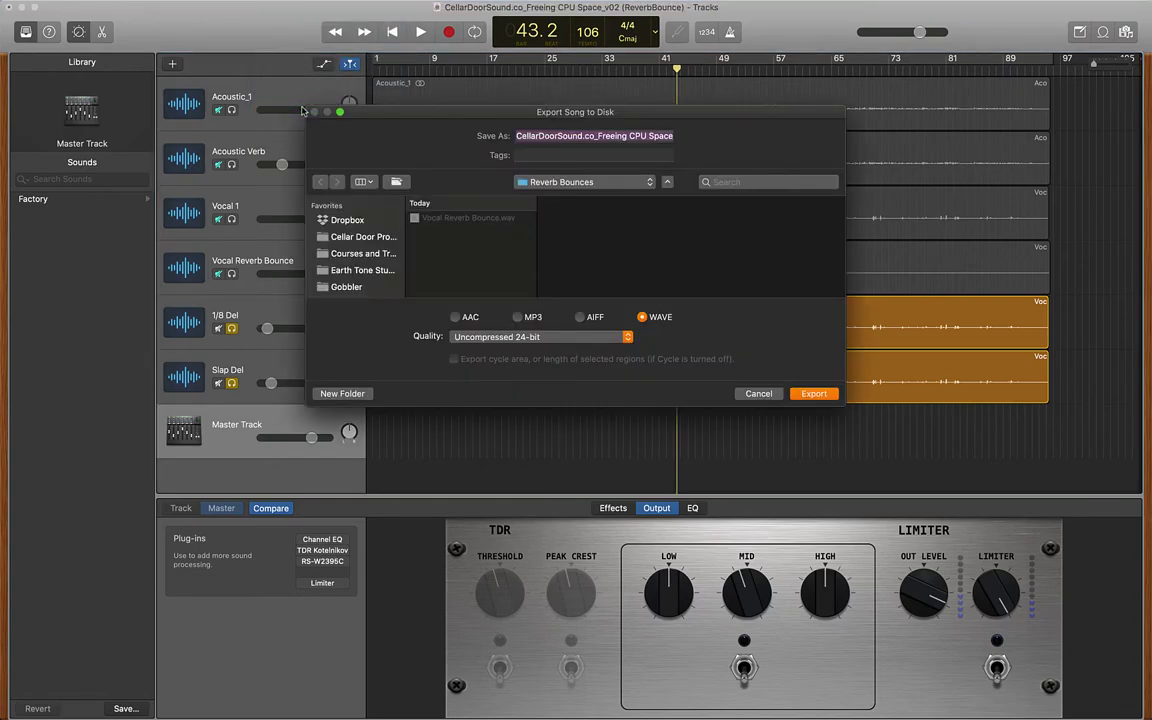
text(Vocal Delay Bounce)
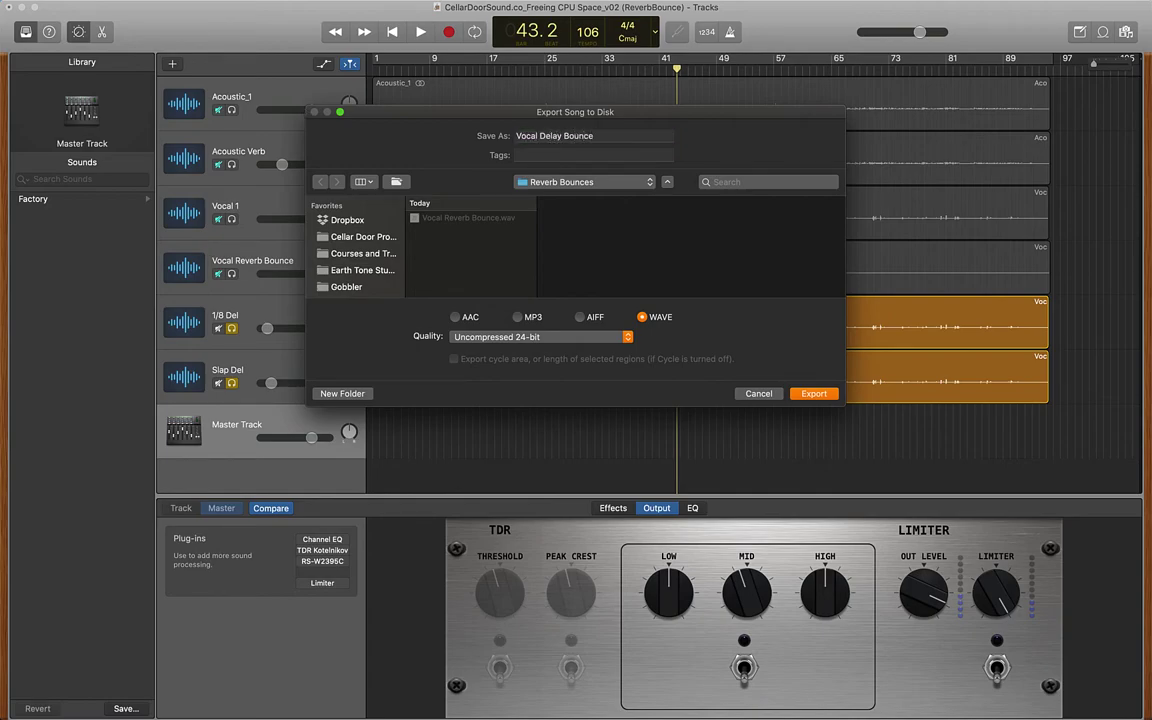
key(Return)
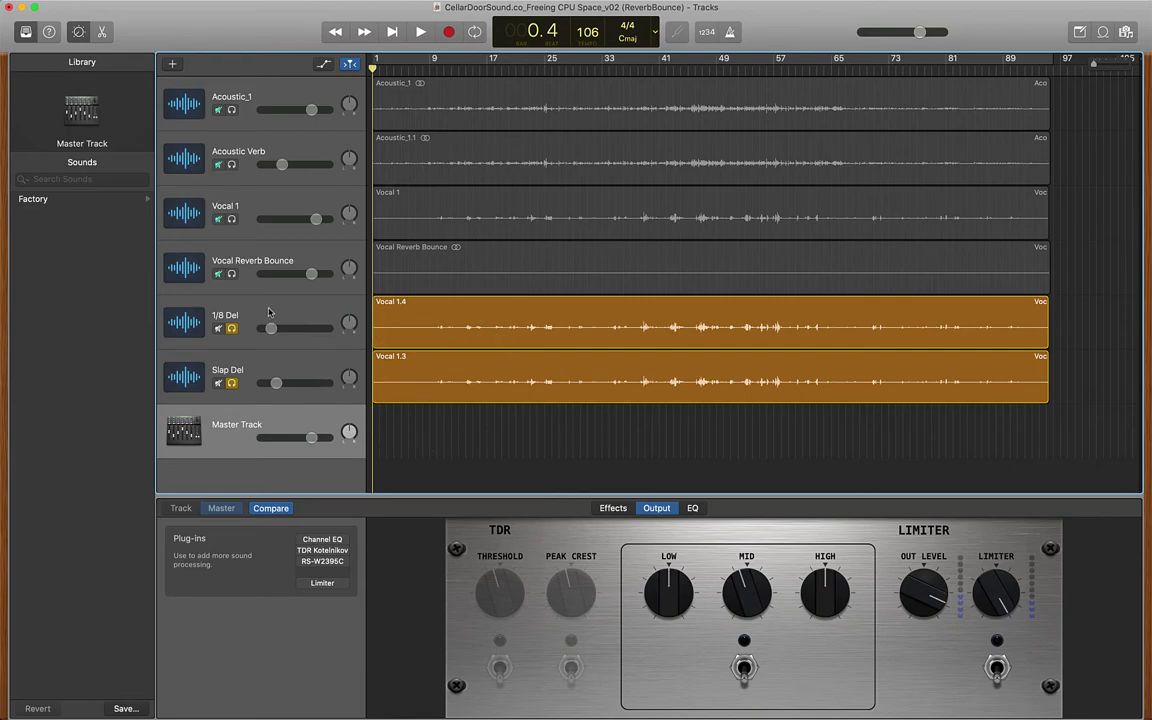
Turn off solo on the 1/8 Del and Slap Del tracks and mute both.
click(231, 328)
click(231, 383)
click(218, 383)
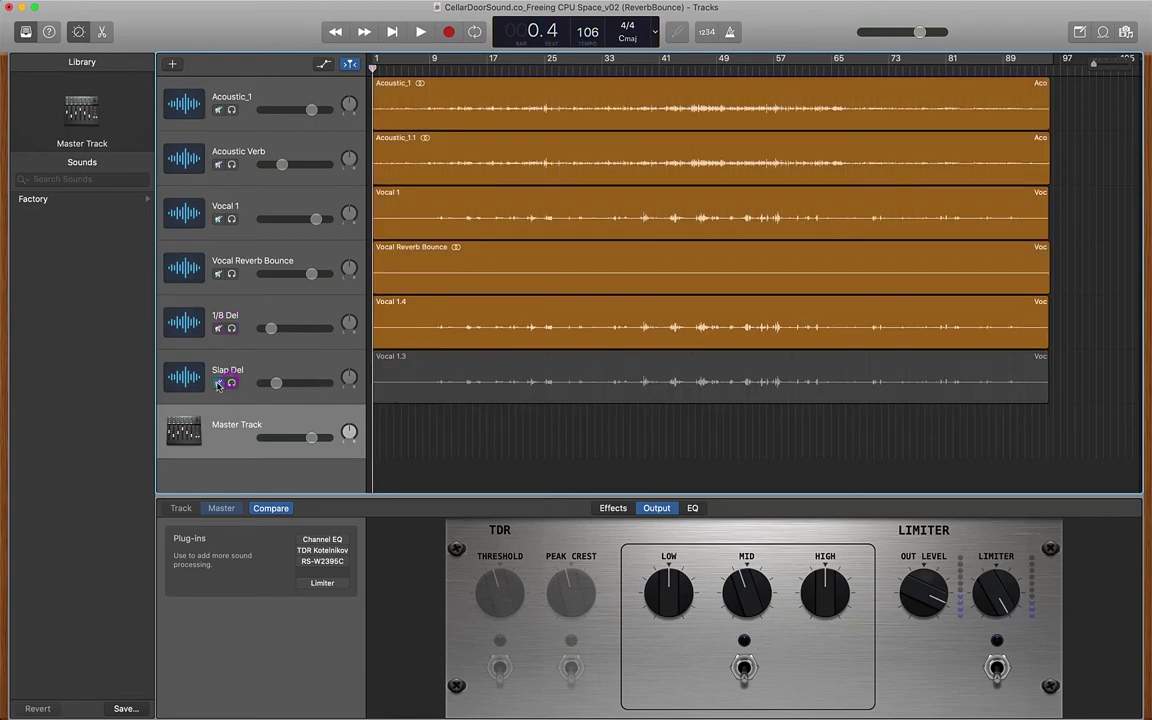
click(218, 328)
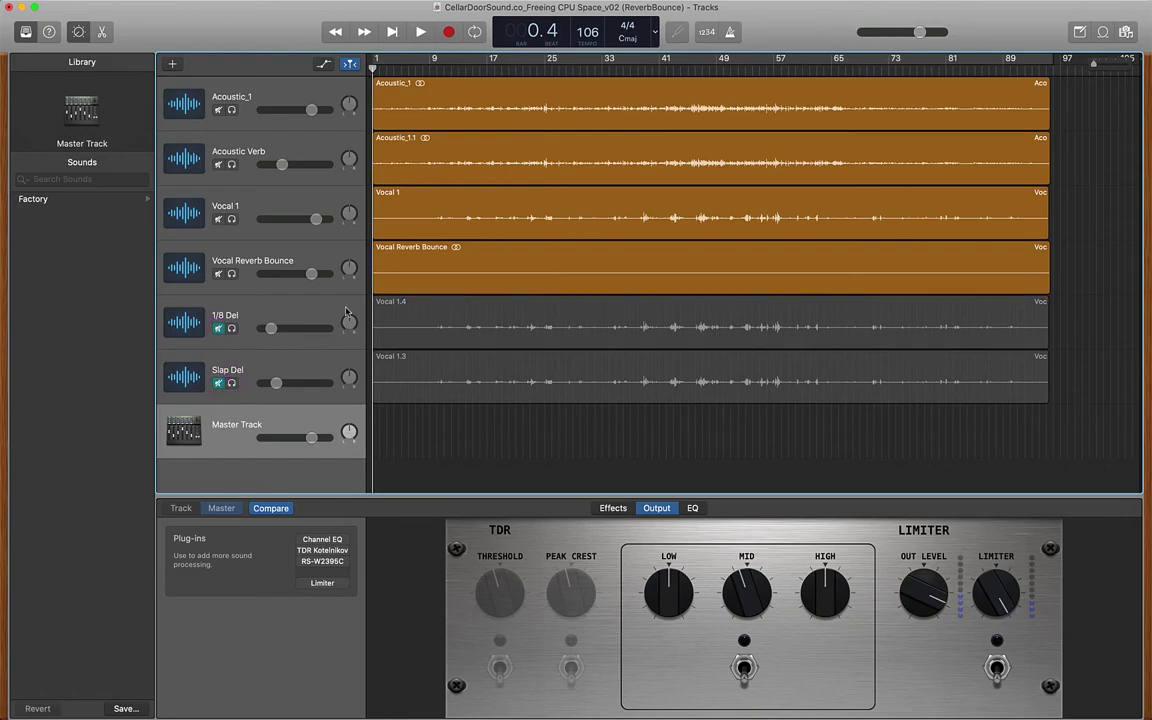
Import Vocal Delay Bounce.wav from the Reverb Bounces folder in Finder onto a new track at the project start.
key(super+Tab)
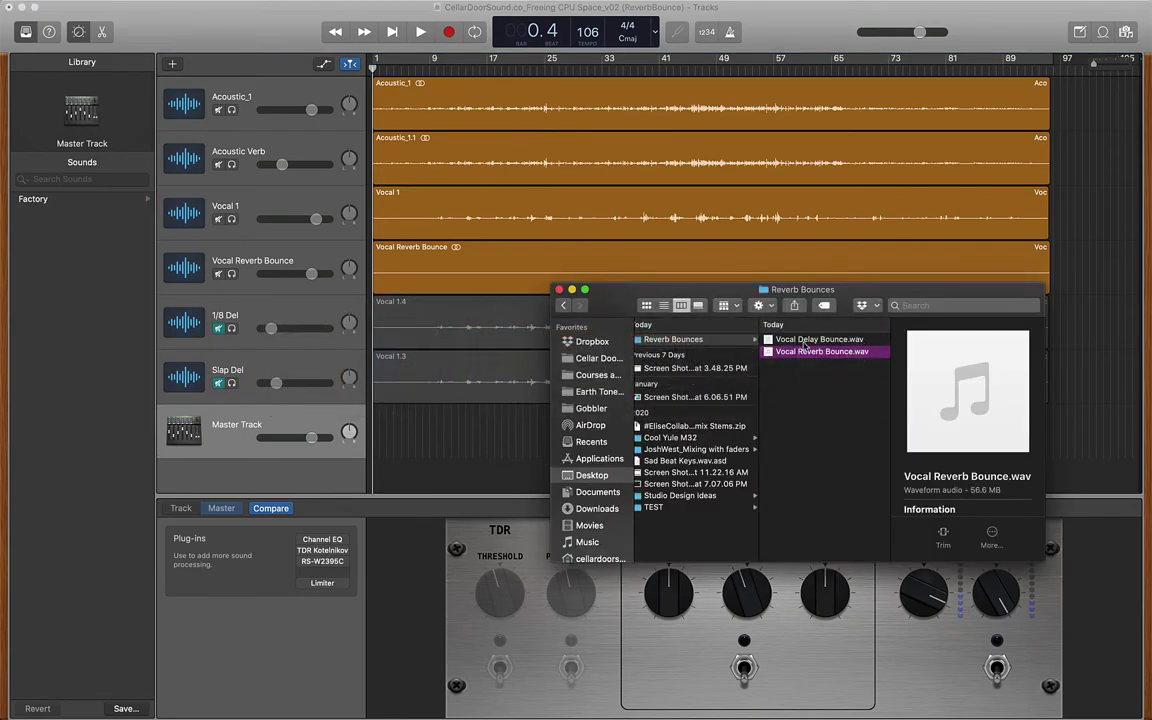
click(810, 340)
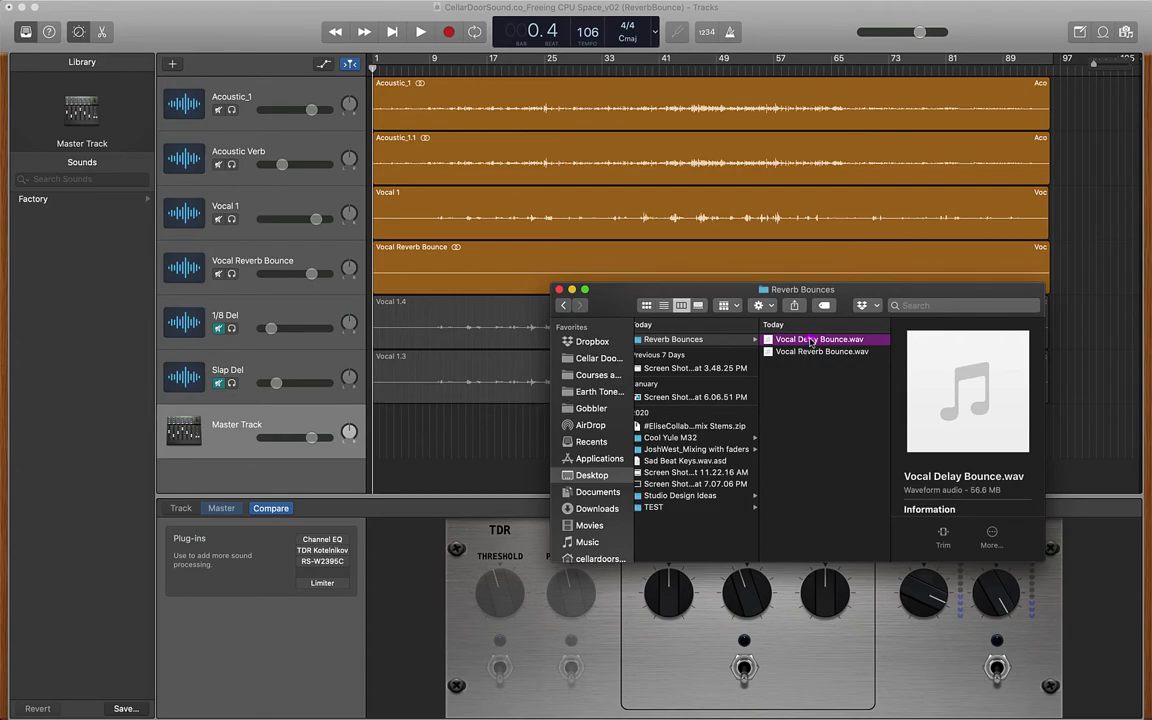
drag(797, 344, 378, 484)
click(430, 398)
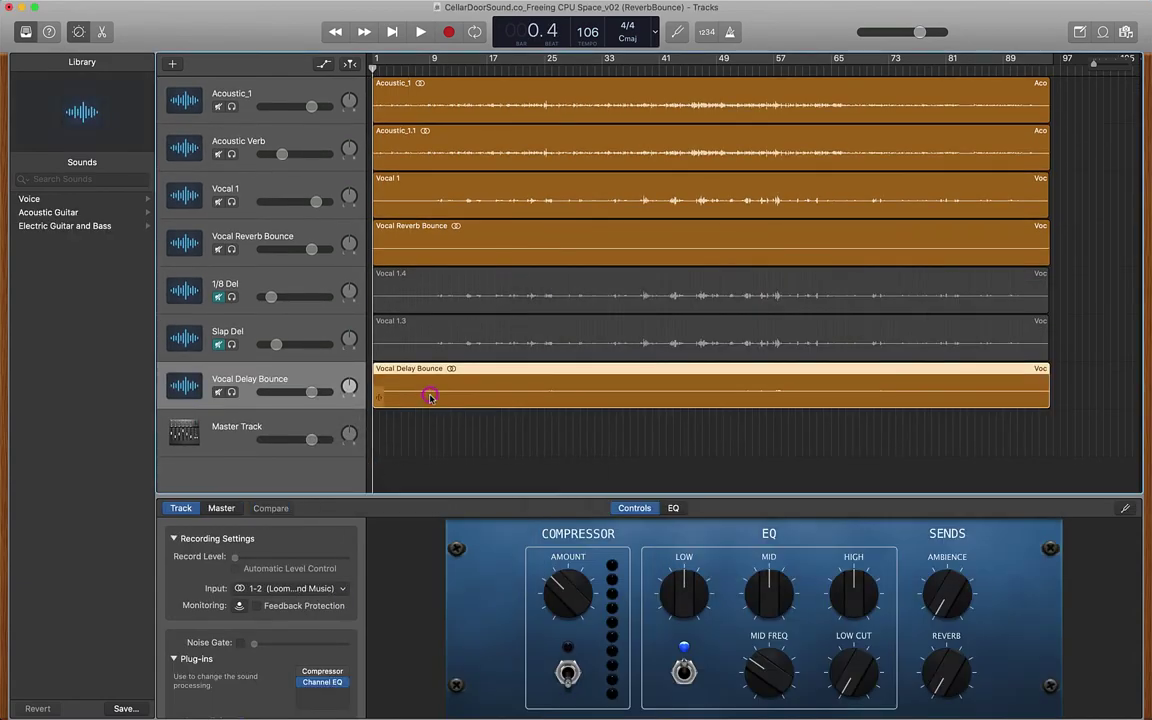
Solo the Vocal Delay Bounce track and turn the Master Track's Channel EQ, TDR Kotelnikov, RS-W2395C and Limiter back on.
click(231, 391)
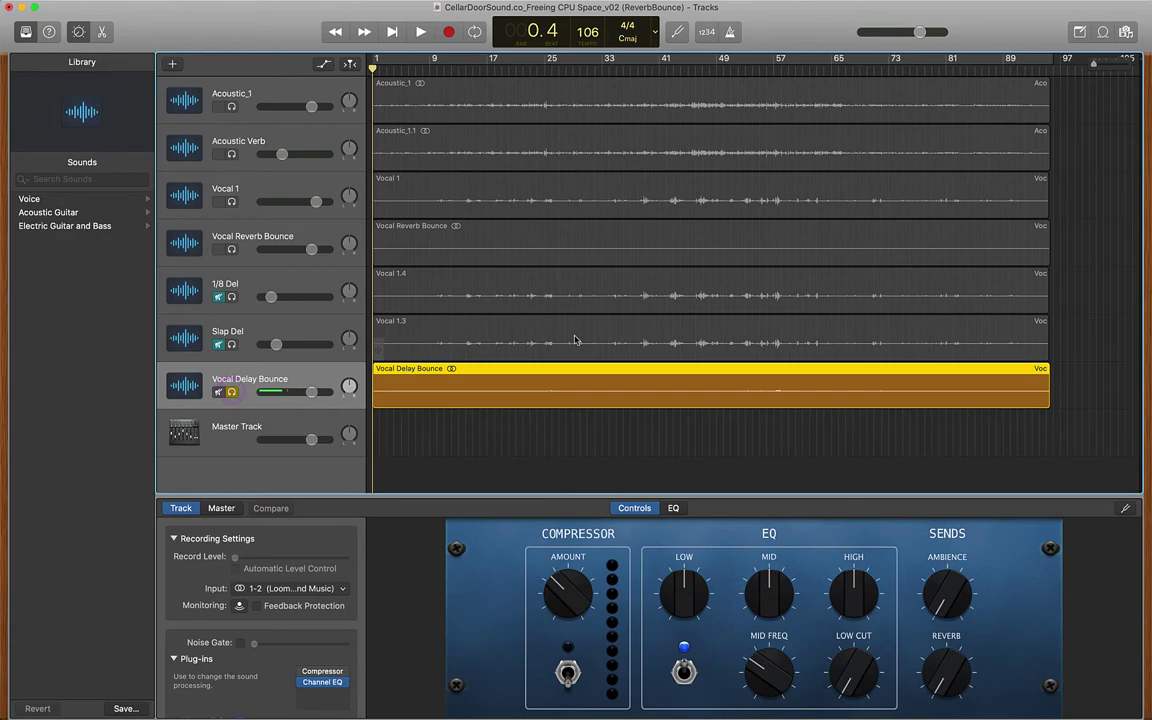
click(273, 422)
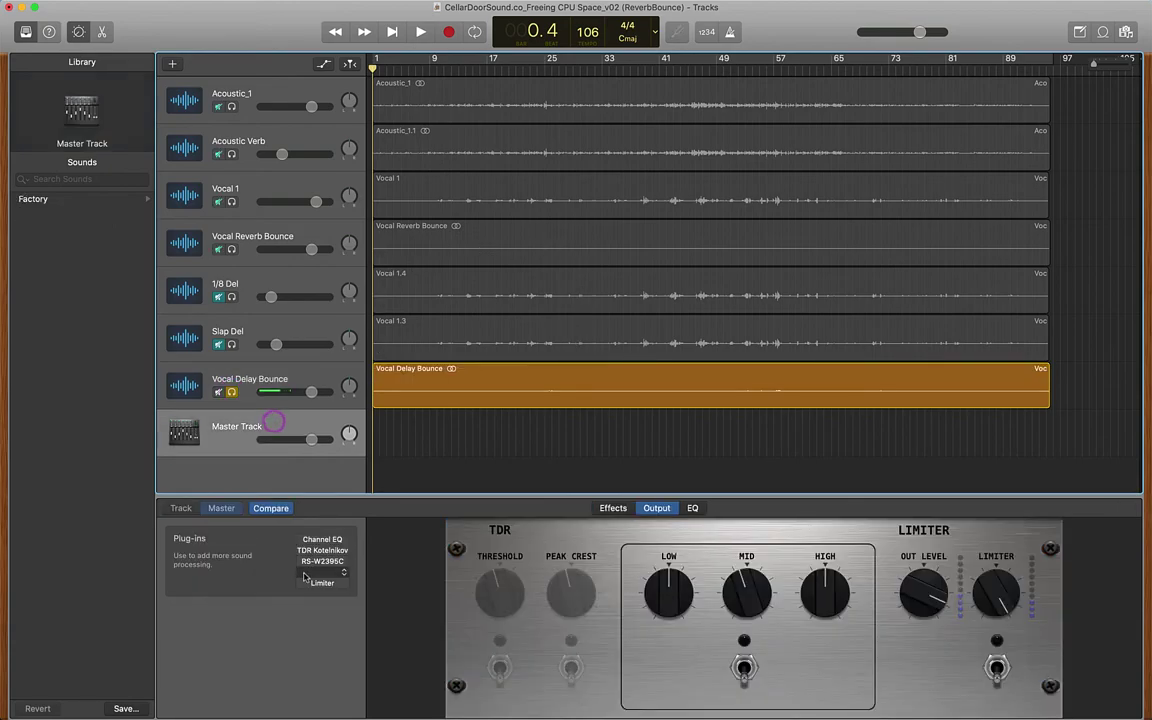
click(302, 550)
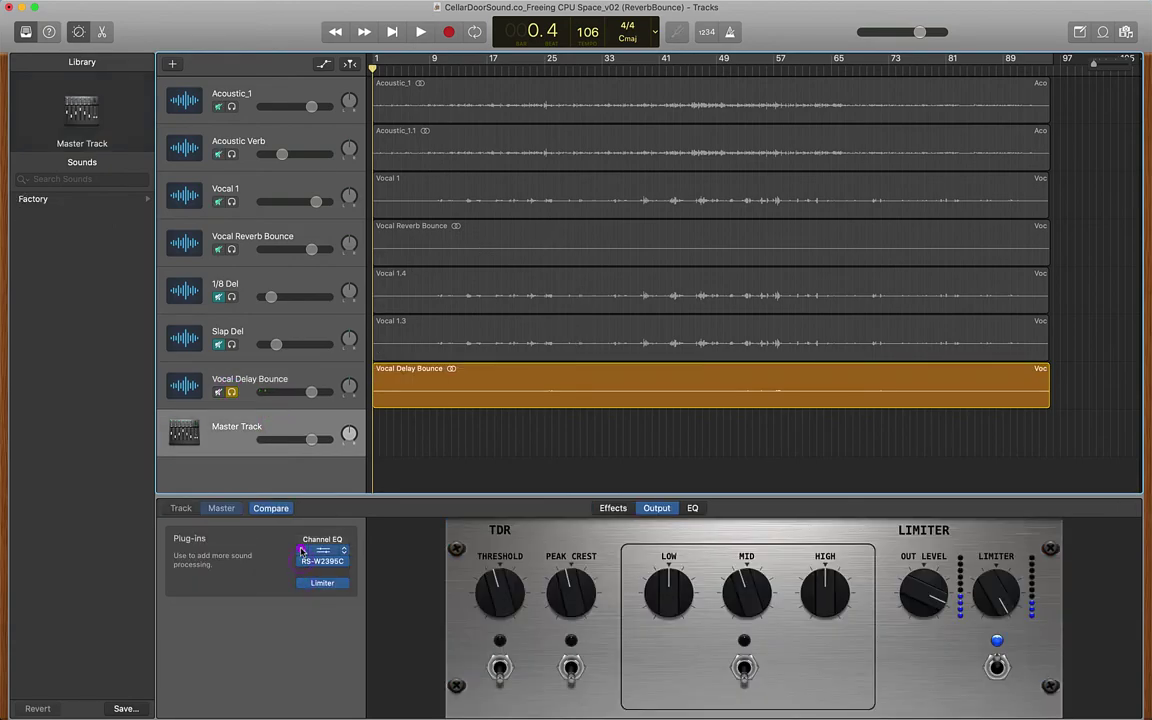
click(303, 540)
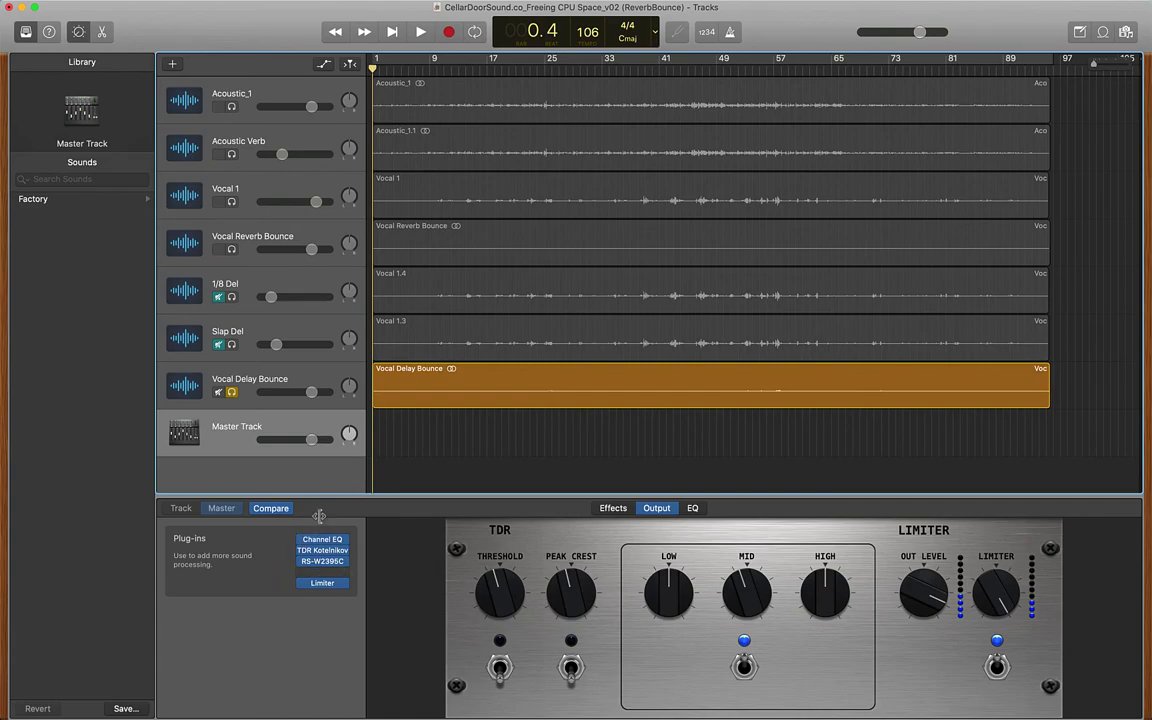
Play the soloed Vocal Delay Bounce from bar 38 and skip ahead to about bar 45.
click(640, 64)
key(space)
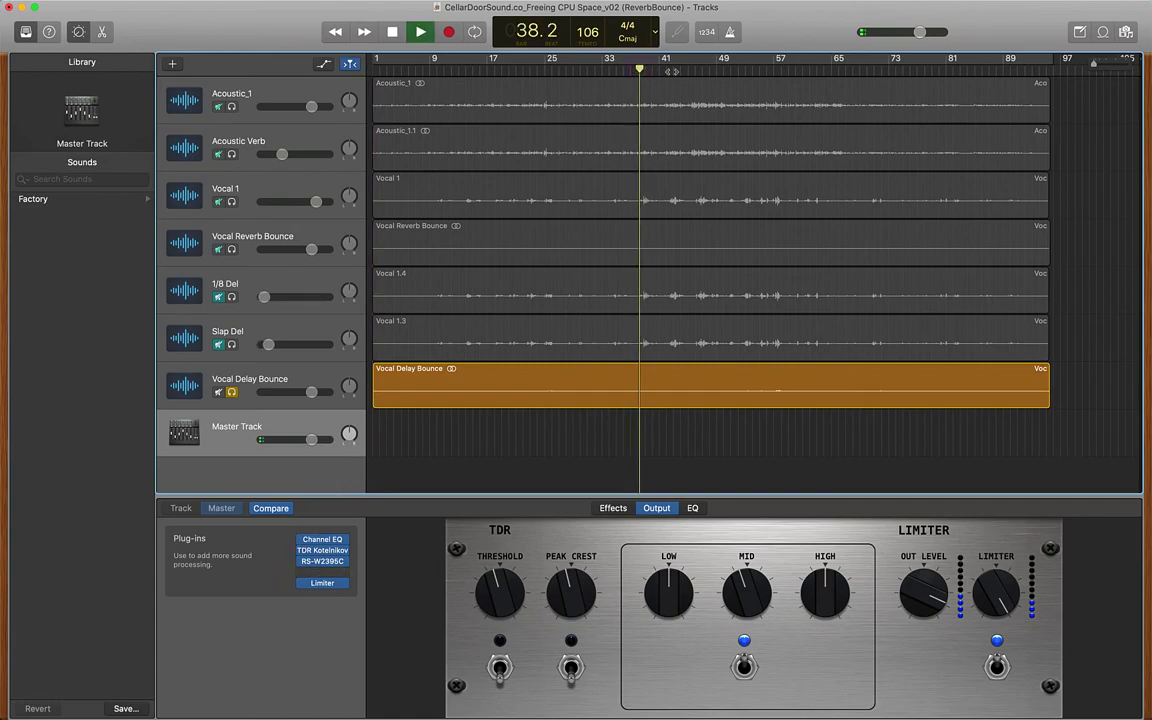
click(689, 70)
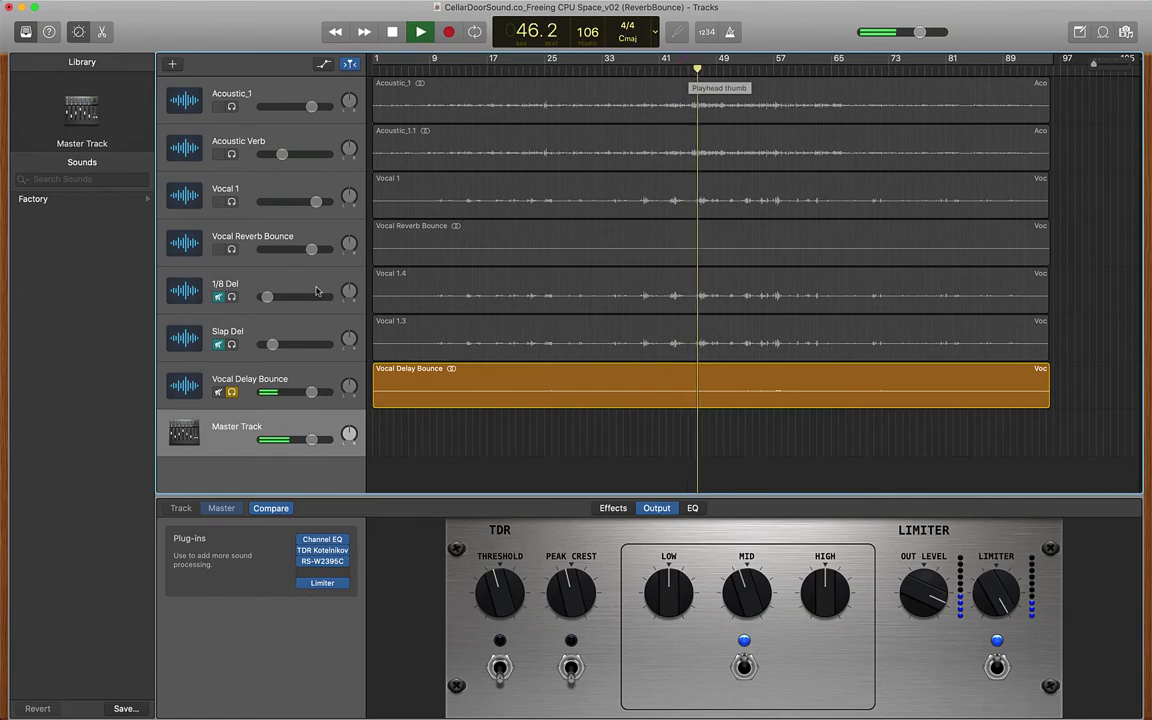
Try a louder Vocal Delay Bounce volume, reset it to its default, and stop playback with the track's solo turned off.
drag(311, 391, 329, 391)
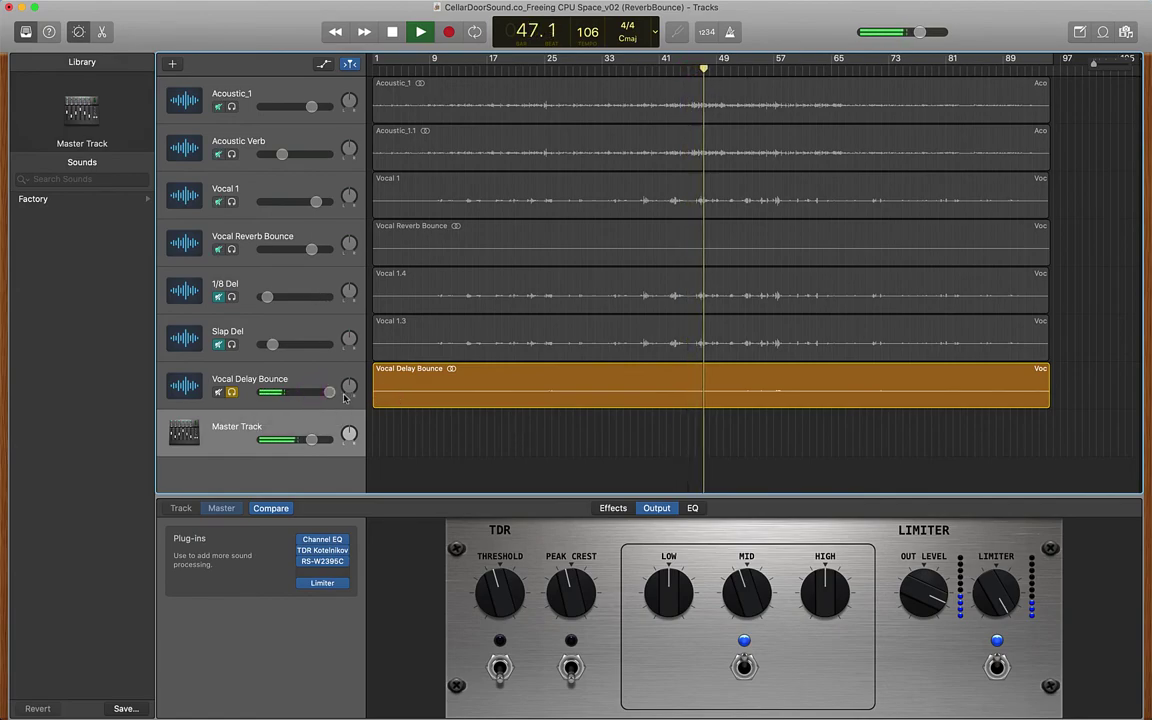
alt+click(329, 391)
key(space)
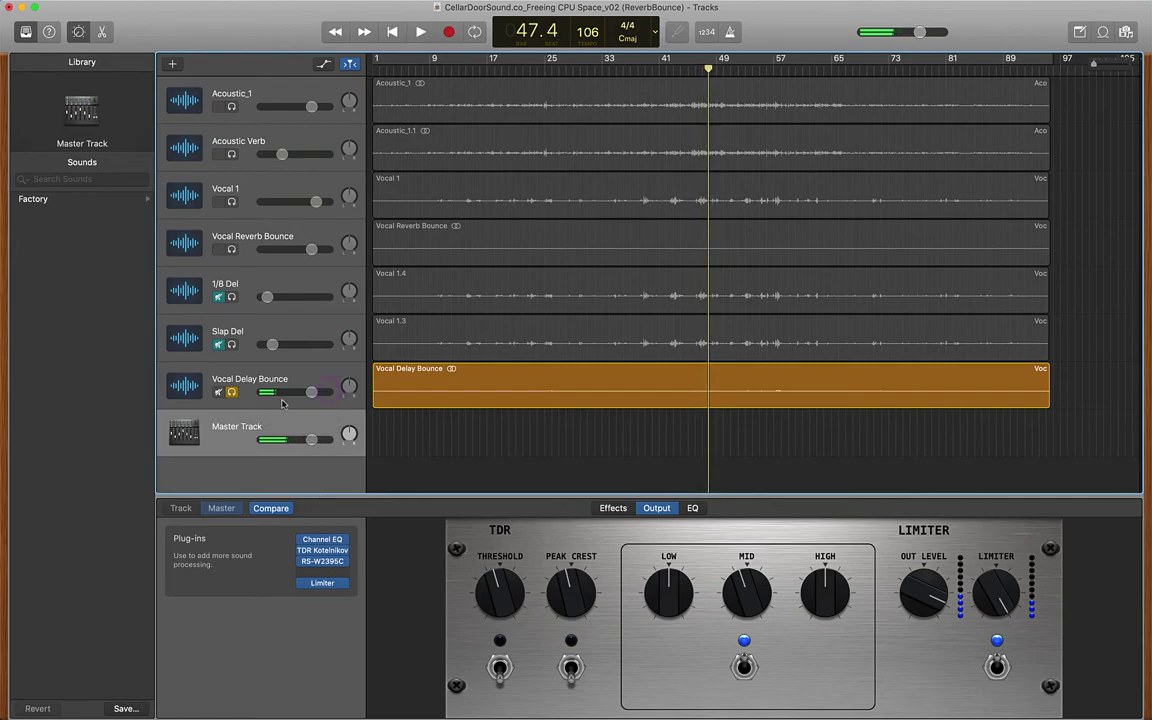
drag(1090, 250, 657, 113)
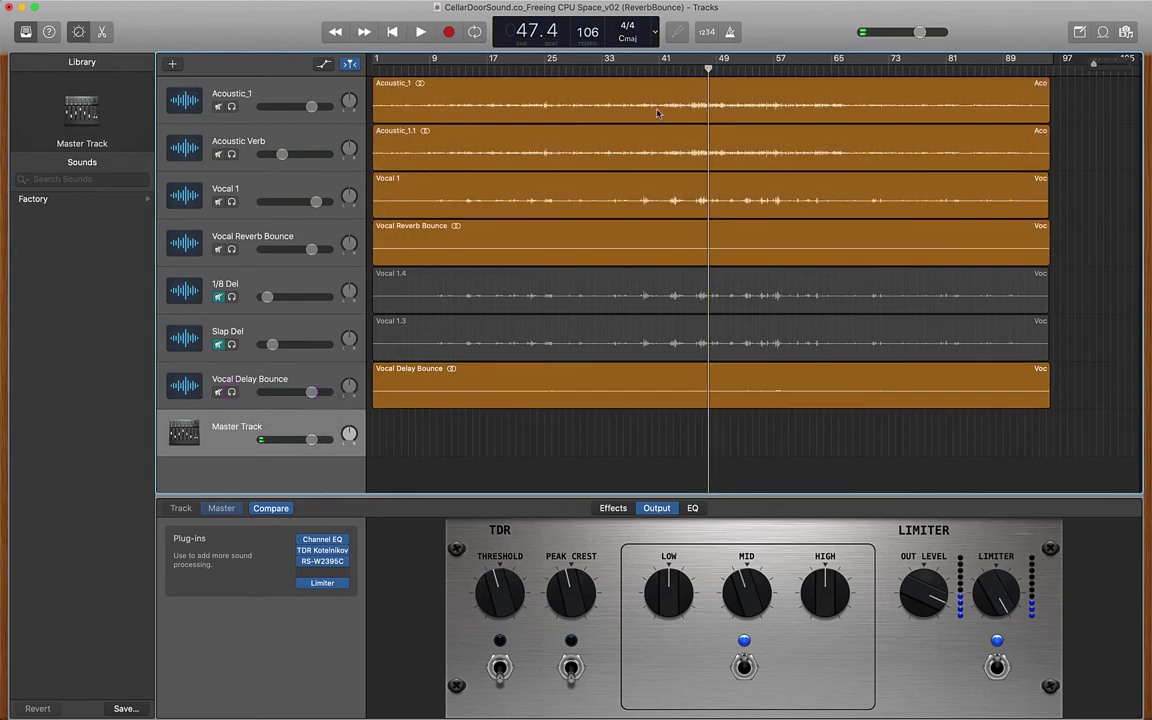
Play the full mix from bar 38, skip ahead to about bar 47, and stop playback.
click(660, 70)
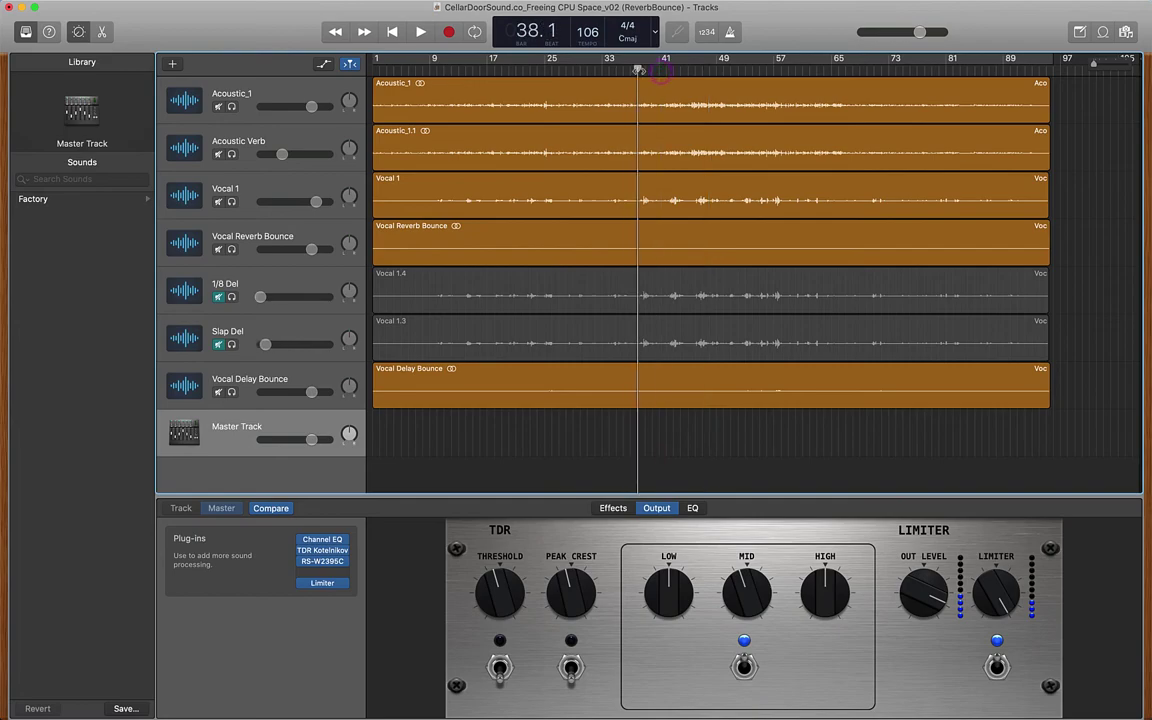
key(space)
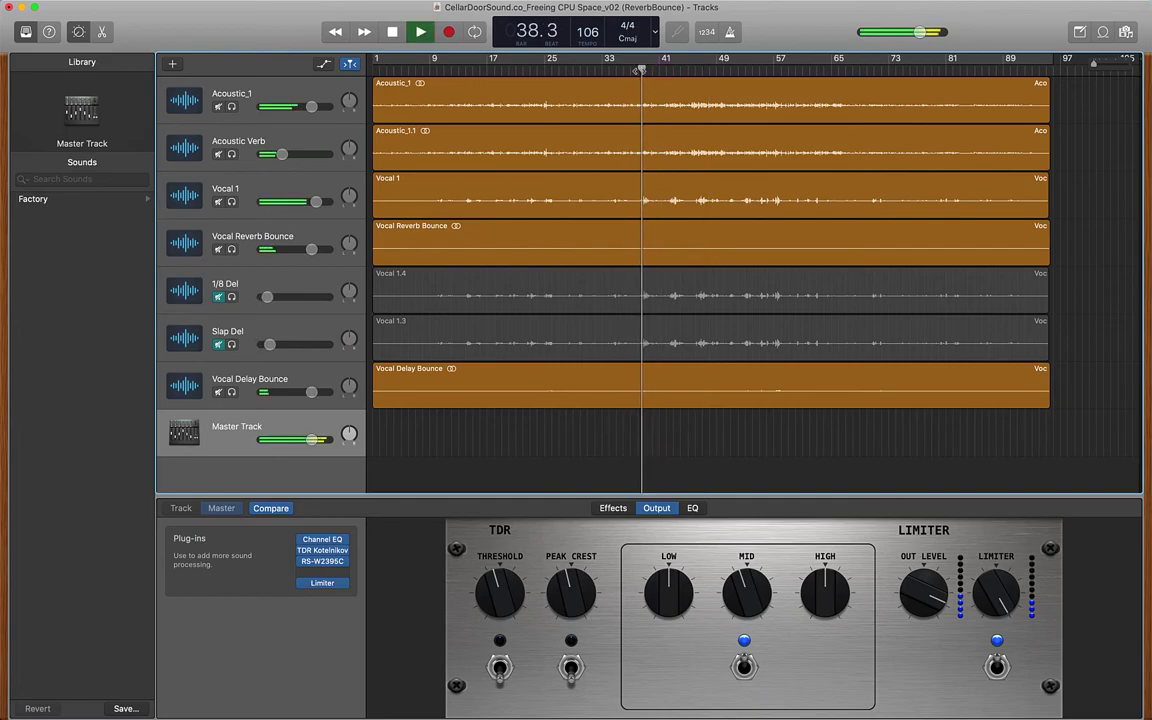
click(707, 71)
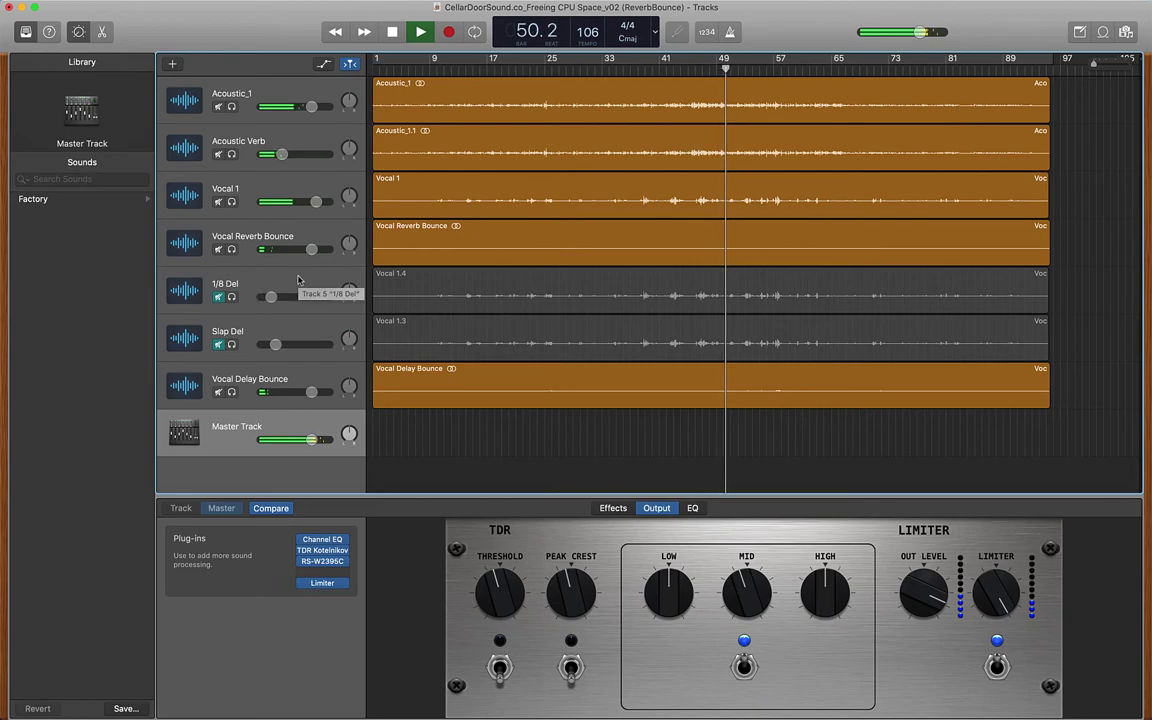
key(space)
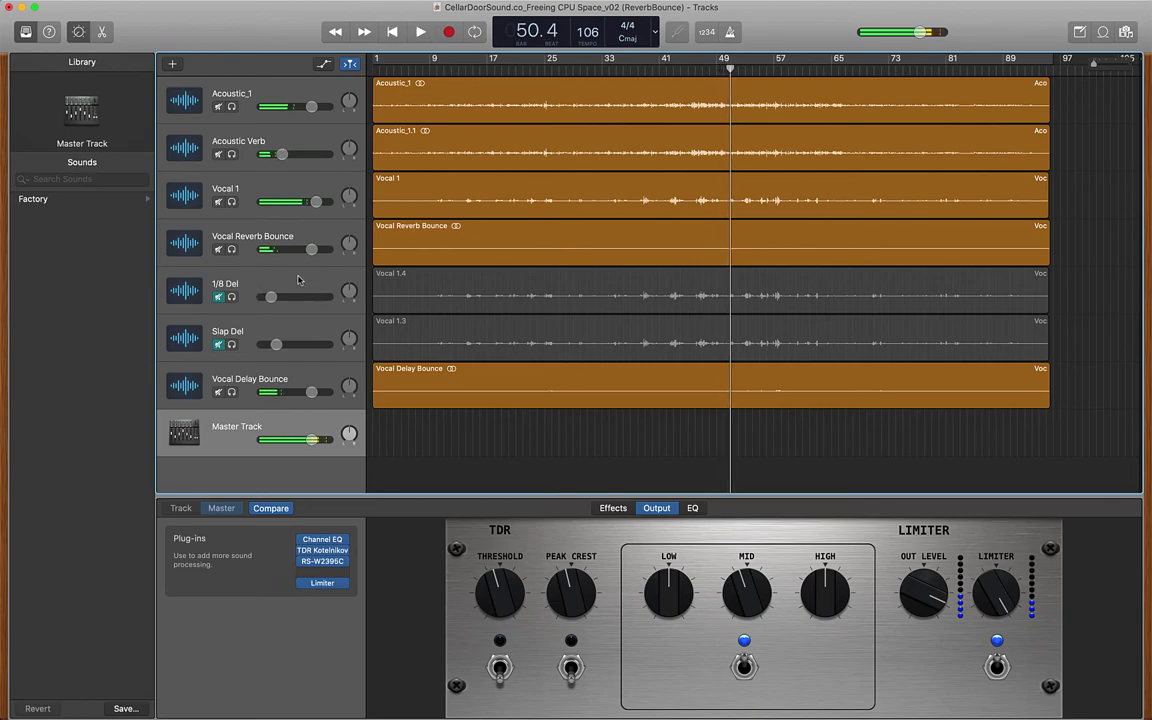
Delete the muted 1/8 Del and Slap Del tracks together with their regions.
click(297, 280)
key(super+BackSpace)
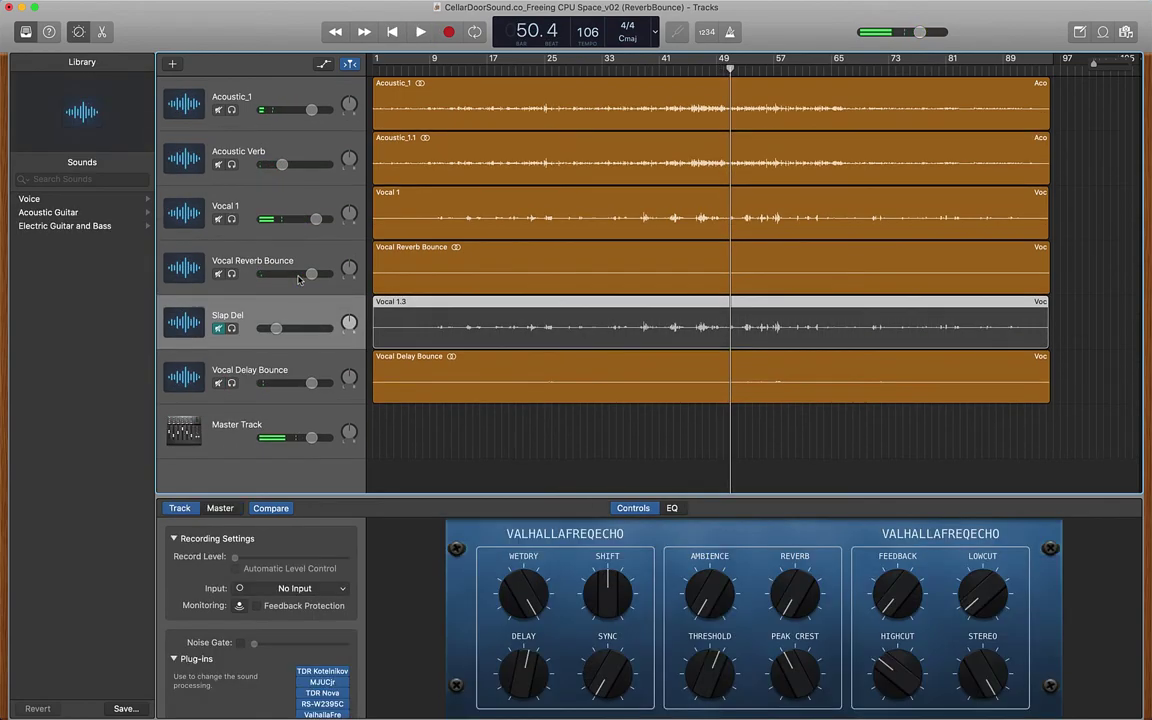
key(super+BackSpace)
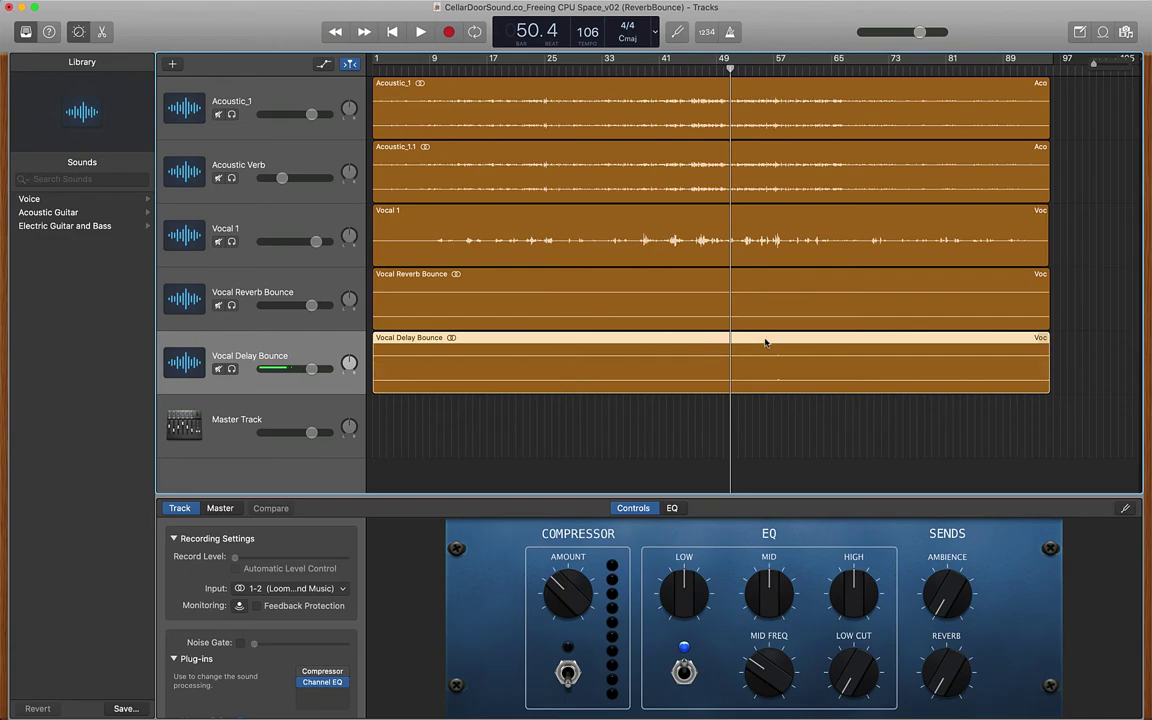
Review the Vocal Reverb Bounce, Vocal Delay Bounce and Vocal 1 tracks and their plug-ins, briefly turning Vocal 1's solo on and off.
click(282, 282)
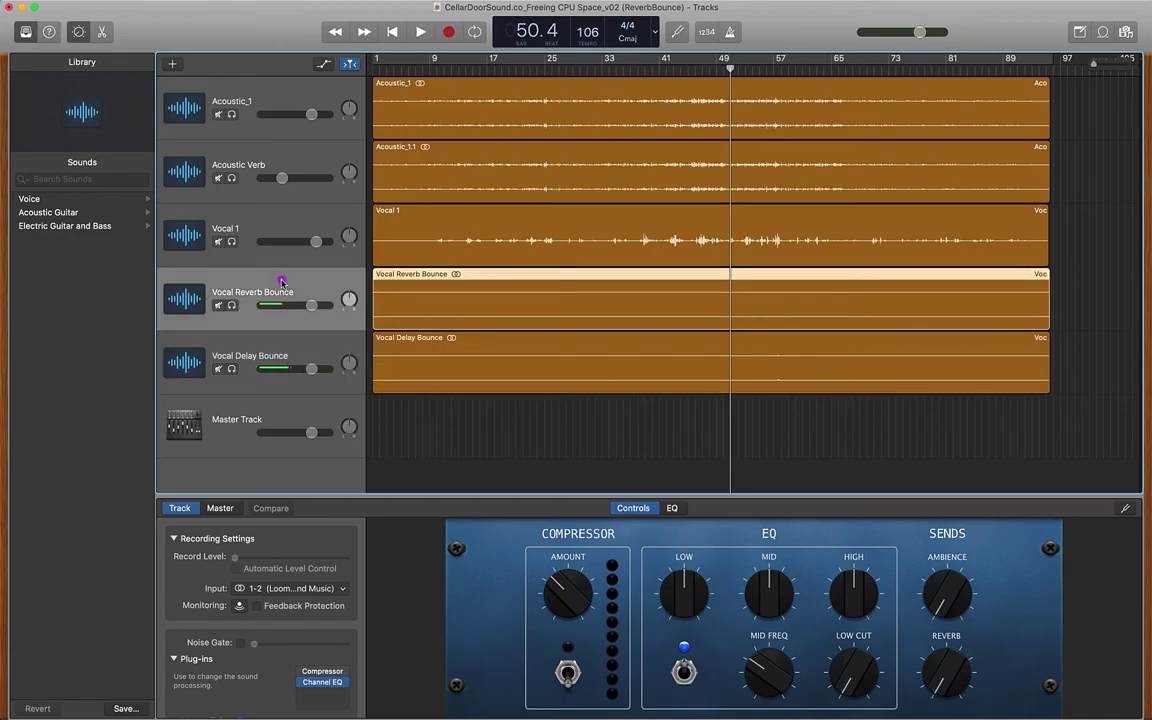
click(267, 342)
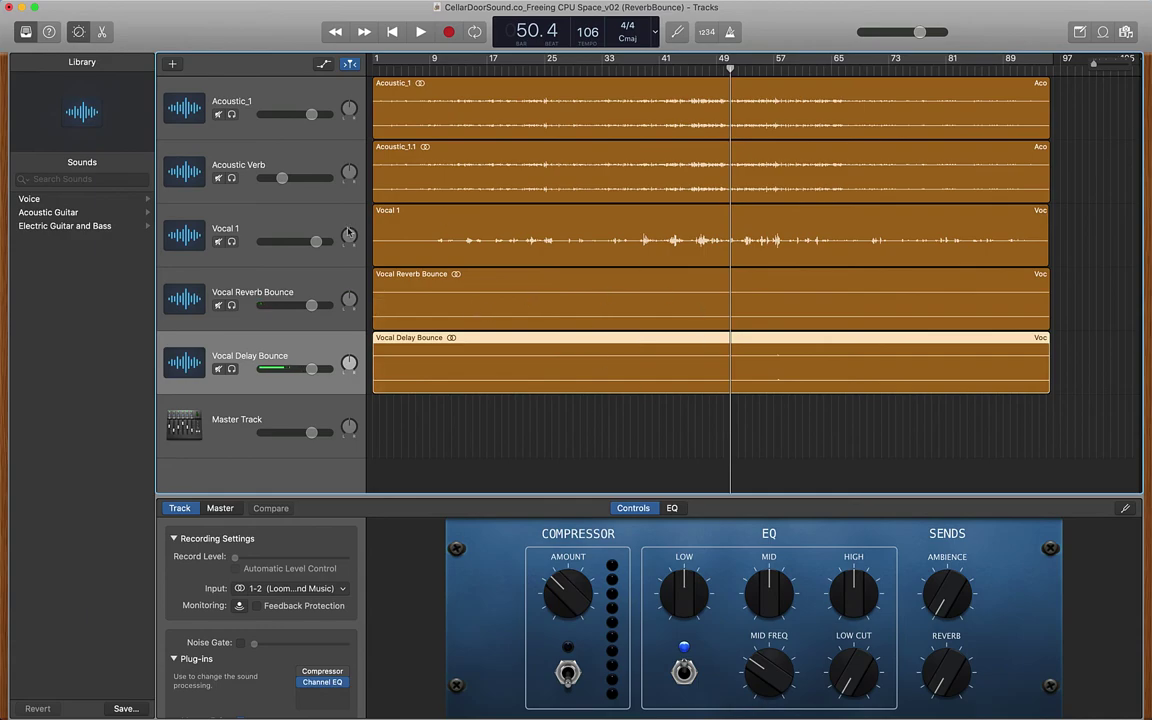
click(285, 218)
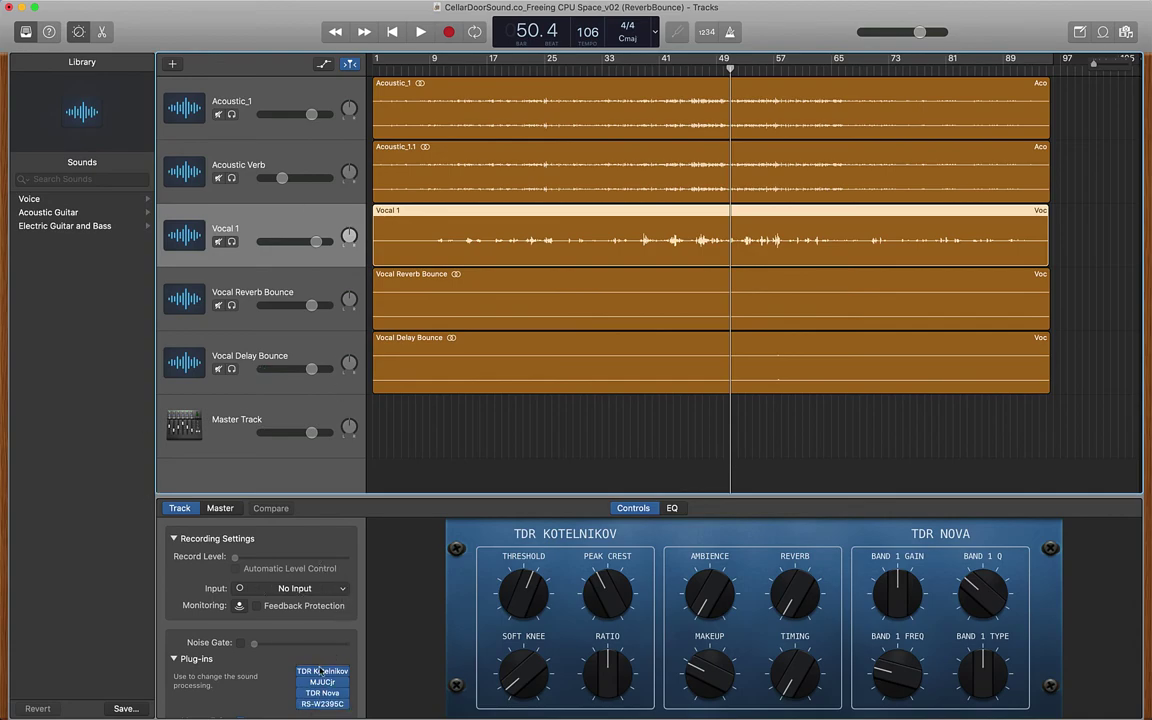
mouse_move(322, 695)
click(232, 241)
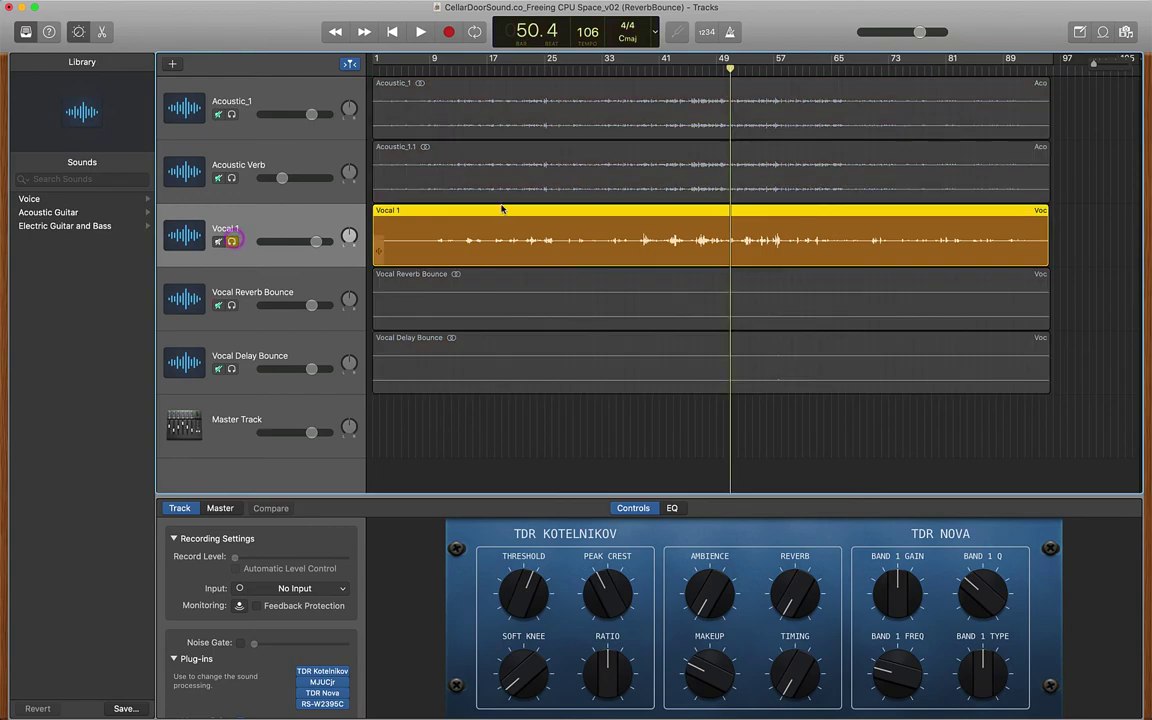
click(232, 240)
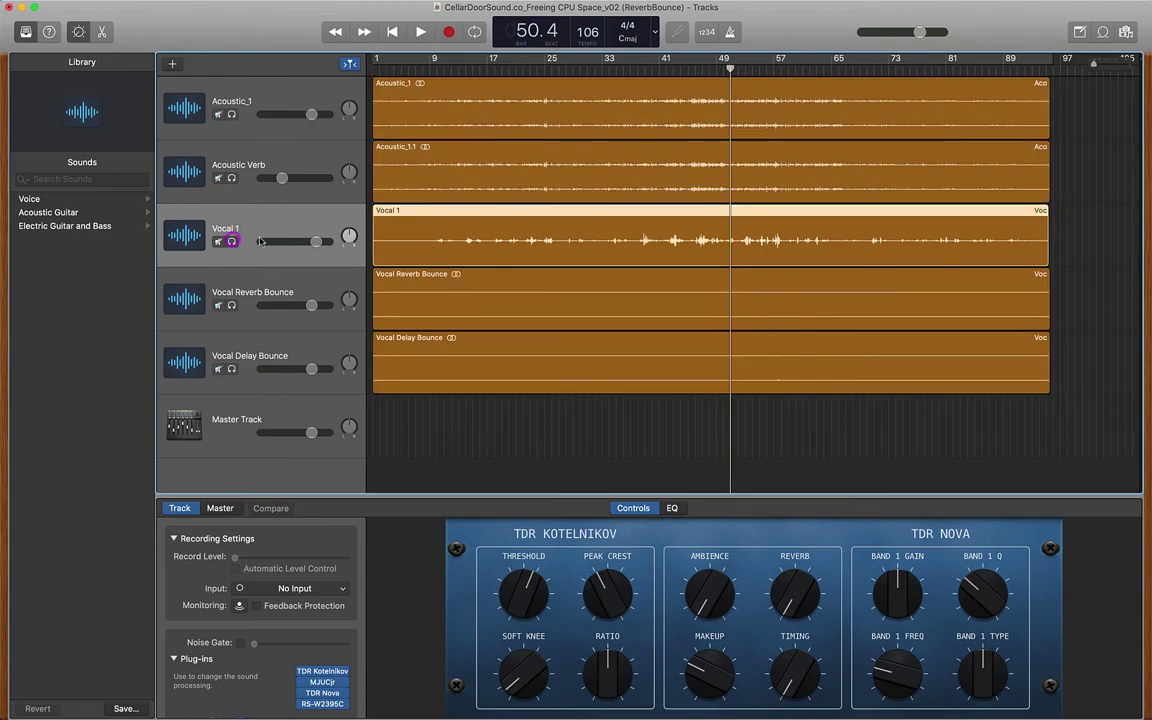